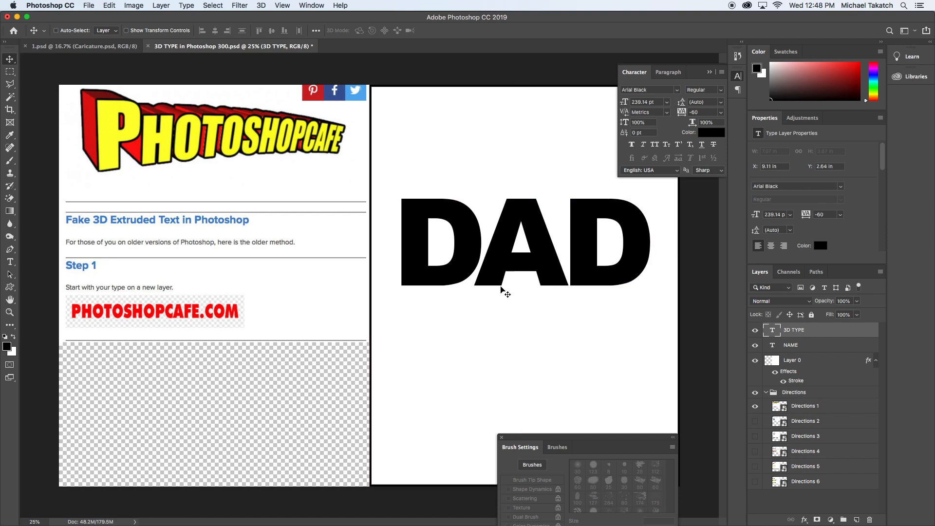
Step: Set the tracking of the DAD text on the 3D TYPE layer to -75
key(super+plus)
drag(512, 280, 356, 289)
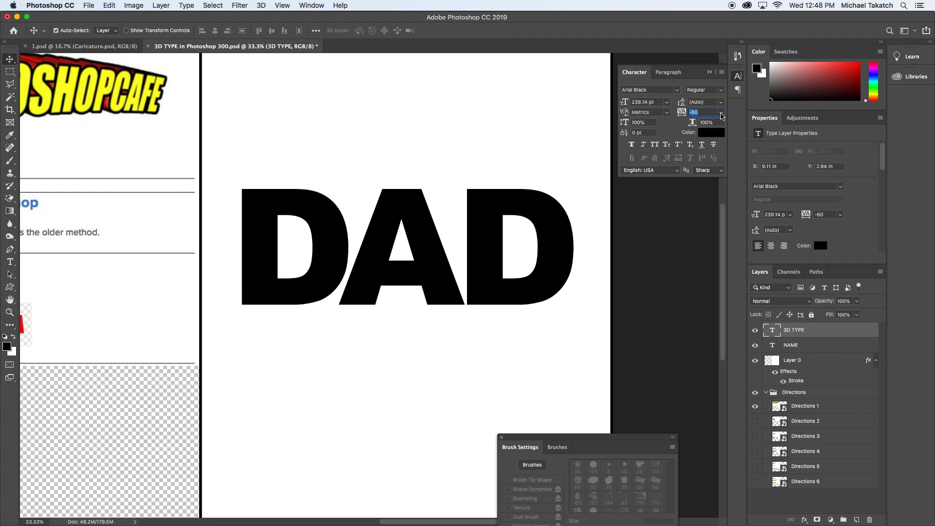
click(721, 116)
click(713, 130)
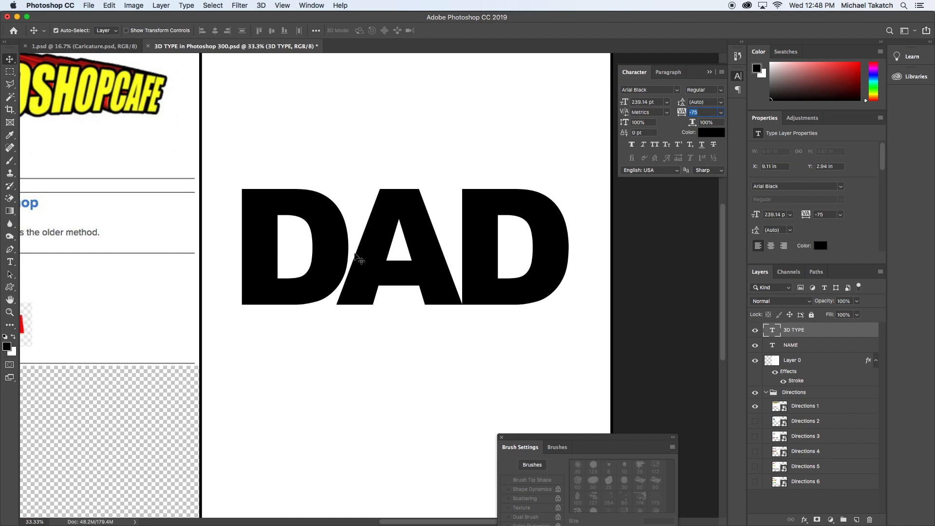
text(1)
Step: Tighten the kerning between the first D and the A of DAD so the two letters slightly overlap
click(9, 262)
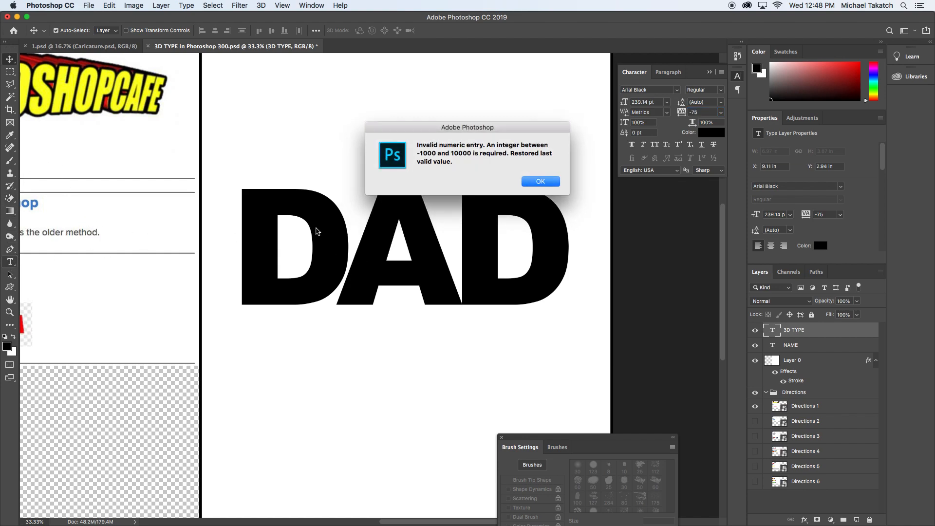
click(530, 180)
click(349, 247)
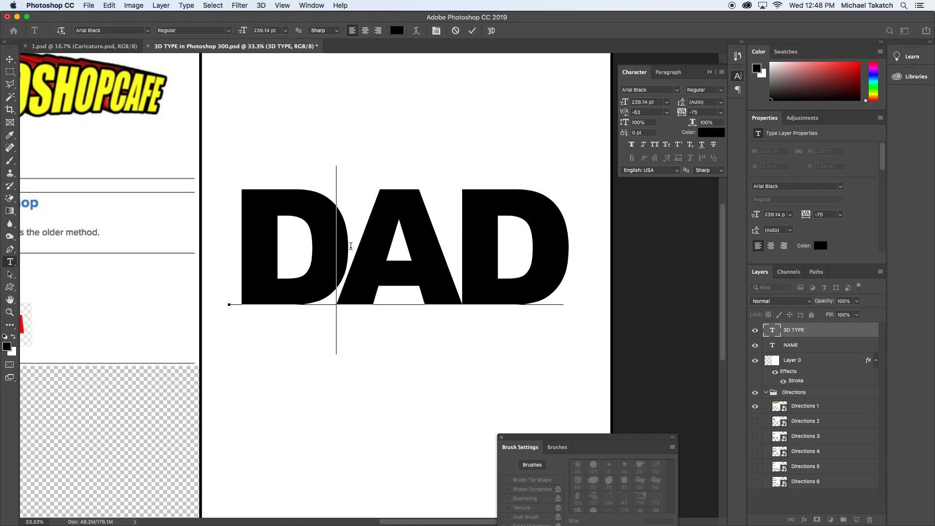
key(alt+Left)
key(alt+Right)
key(alt+Right)
key(alt+Right)
key(alt+Right)
key(alt+Left)
key(alt+Left)
key(alt+Left)
key(alt+Left)
key(alt+Left)
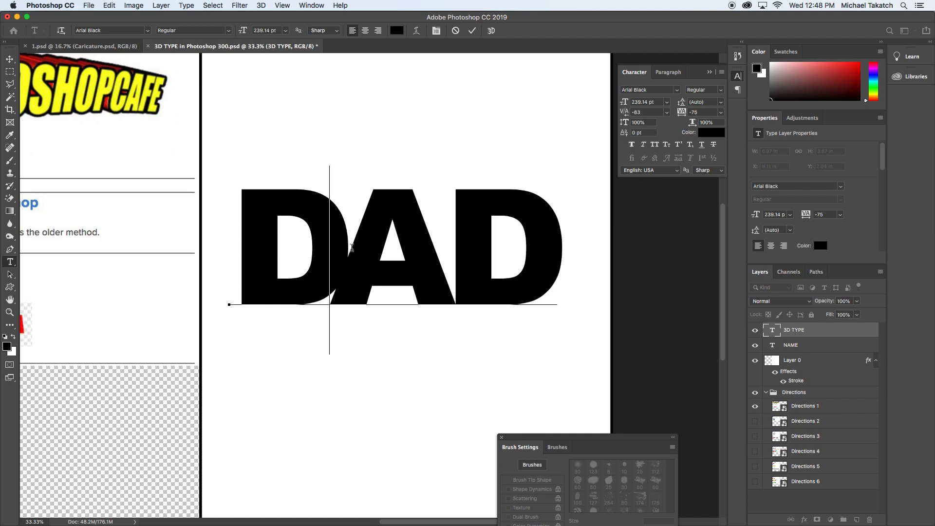
key(alt+Right)
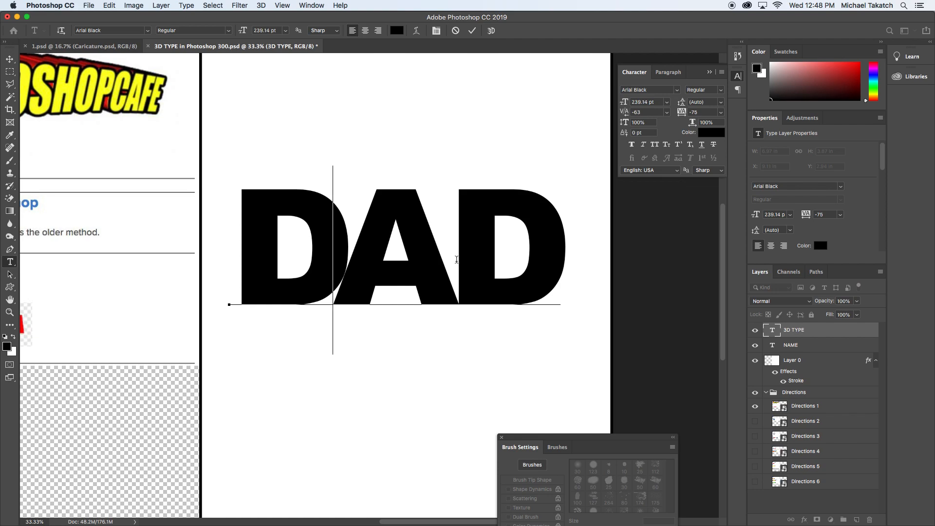
click(9, 59)
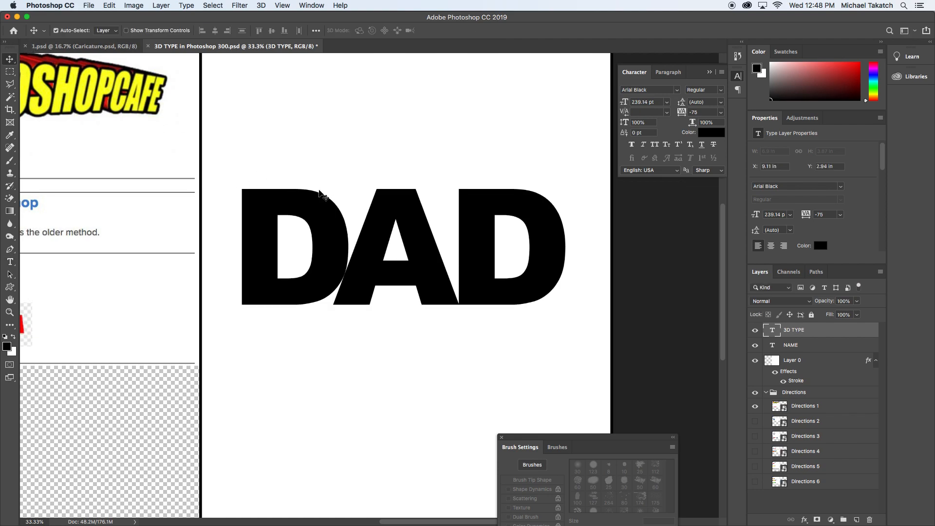
Step: Shift the DAD text slightly up and right, and duplicate the 3D TYPE layer with the original hidden
drag(479, 218, 492, 211)
drag(832, 338, 857, 519)
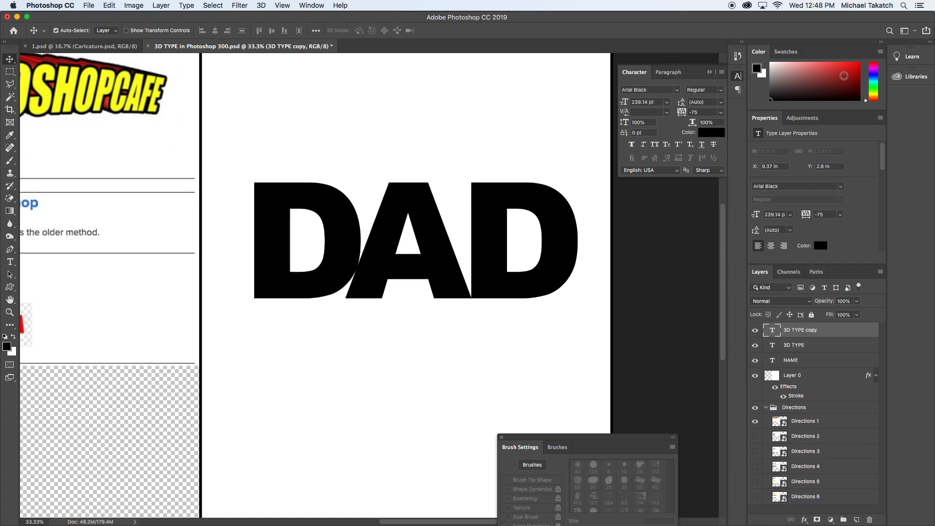
click(755, 344)
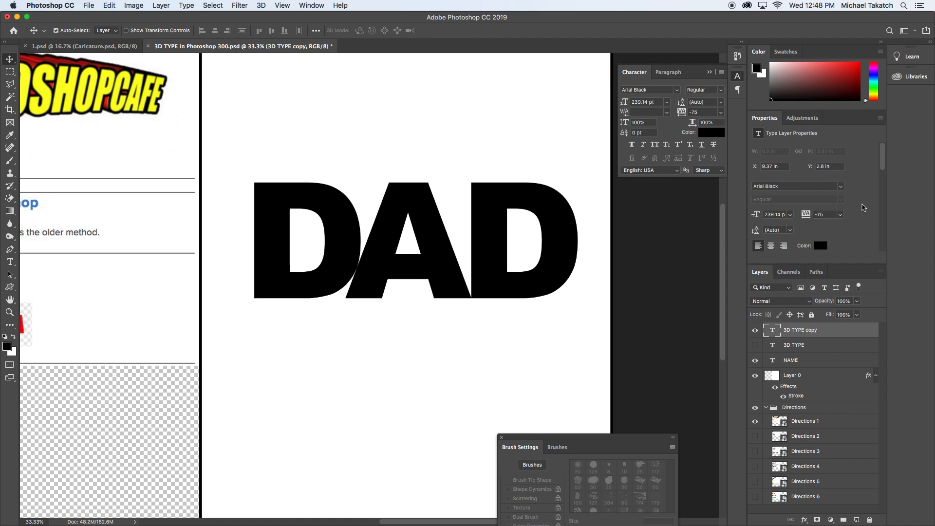
Step: Fill the text on the 3D TYPE copy layer with bright red and move it slightly down
click(855, 66)
key(alt+BackSpace)
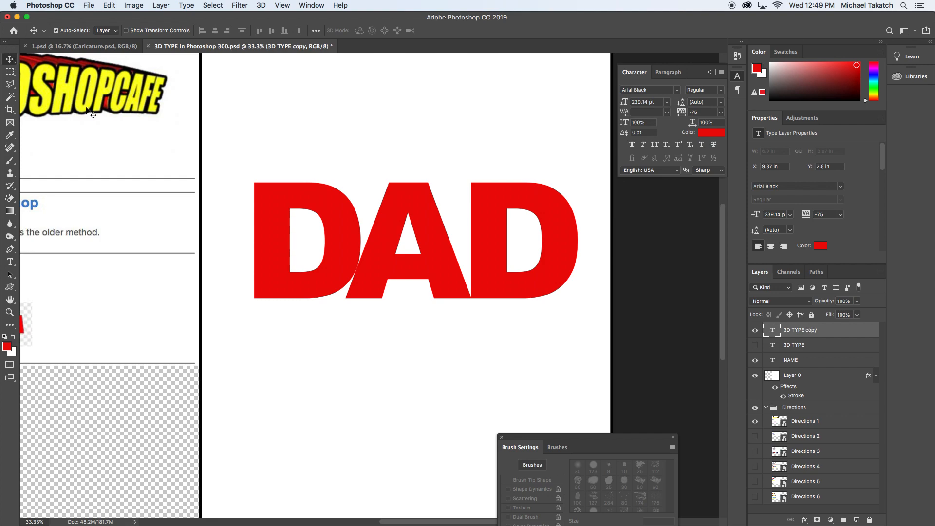
drag(271, 192, 273, 200)
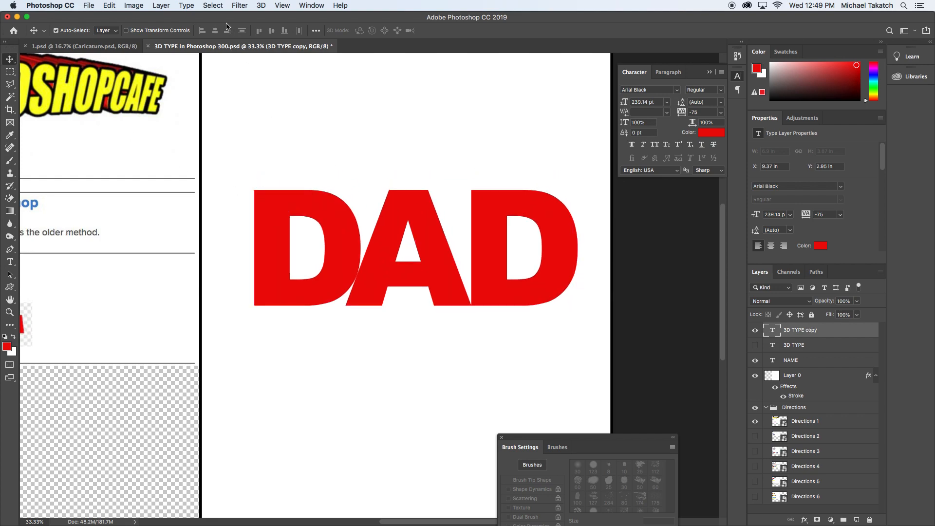
Step: Warp the red DAD text with a horizontal Arc style, Bend +2% and Horizontal Distortion -18%
click(186, 5)
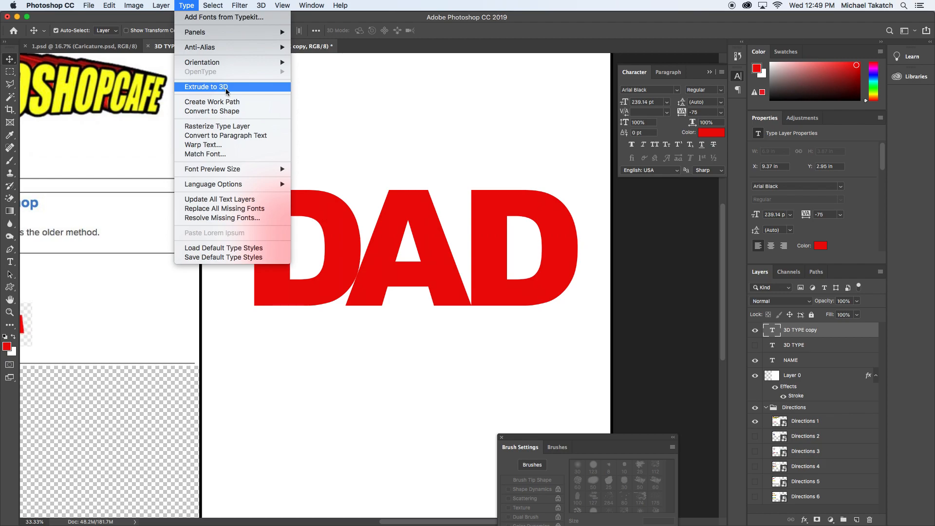
click(223, 144)
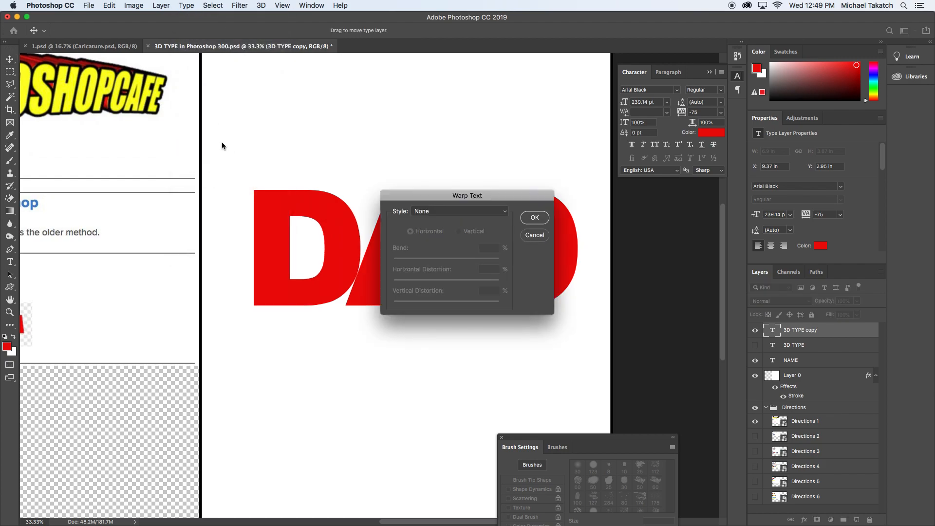
drag(424, 196, 330, 348)
click(402, 366)
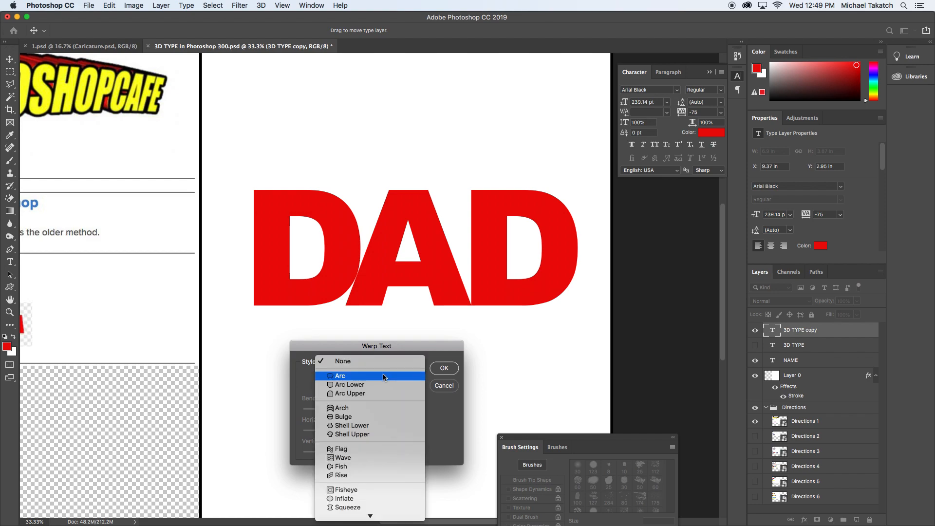
click(382, 375)
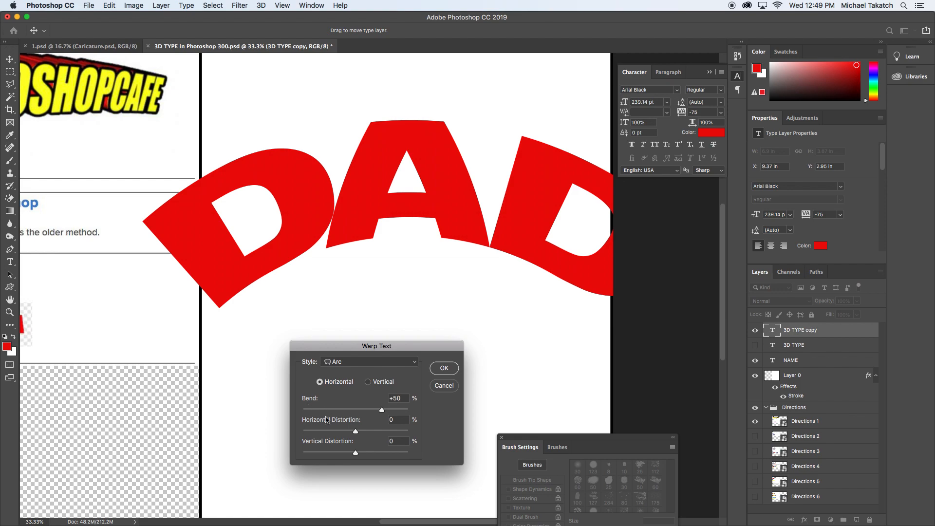
drag(381, 409, 357, 410)
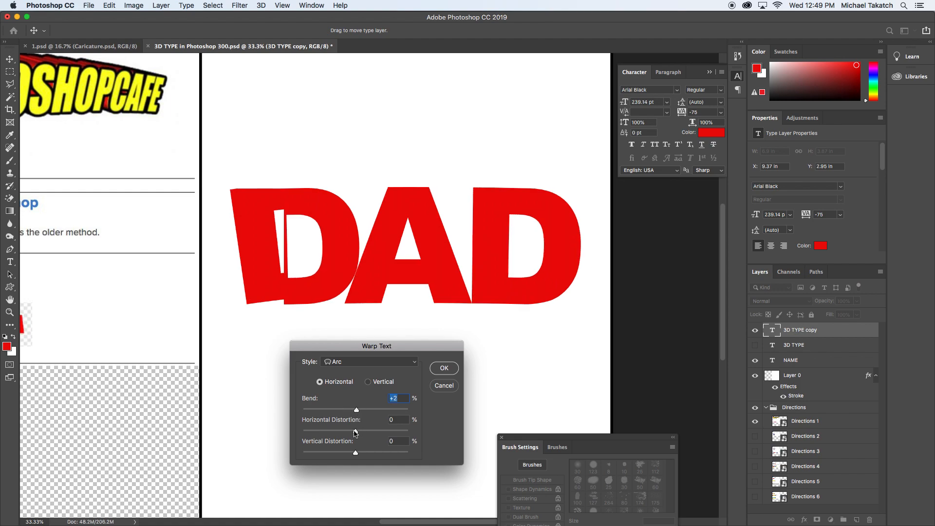
drag(356, 431, 346, 431)
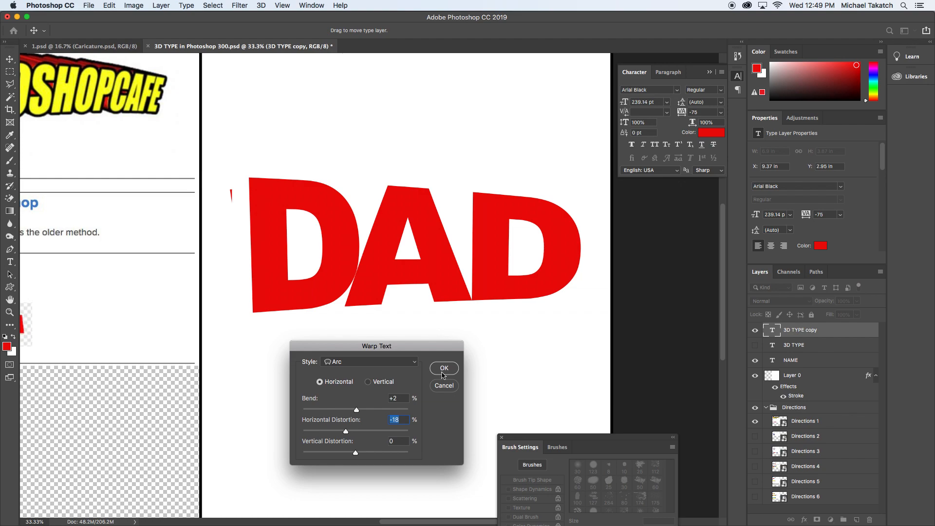
click(444, 369)
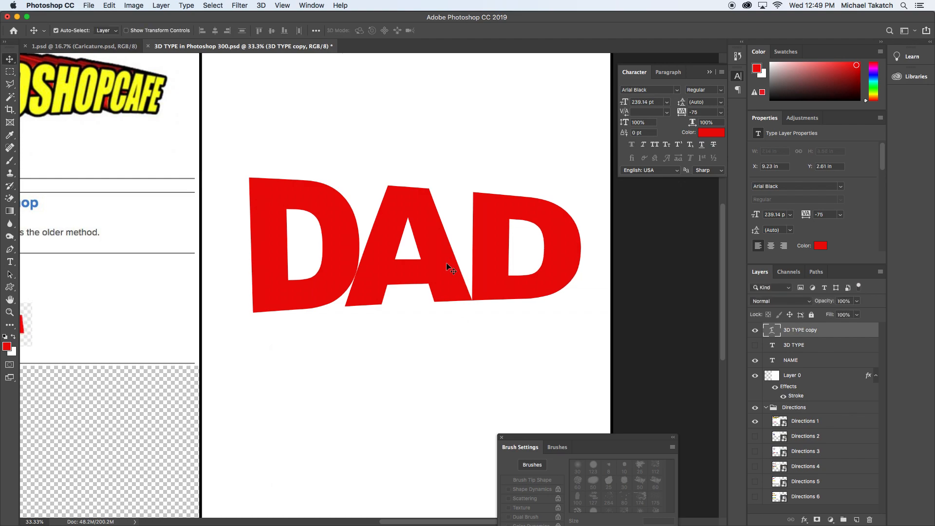
Step: Try rotating the warped DAD text slightly clockwise with Free Transform, and undo the rotation
key(super+t)
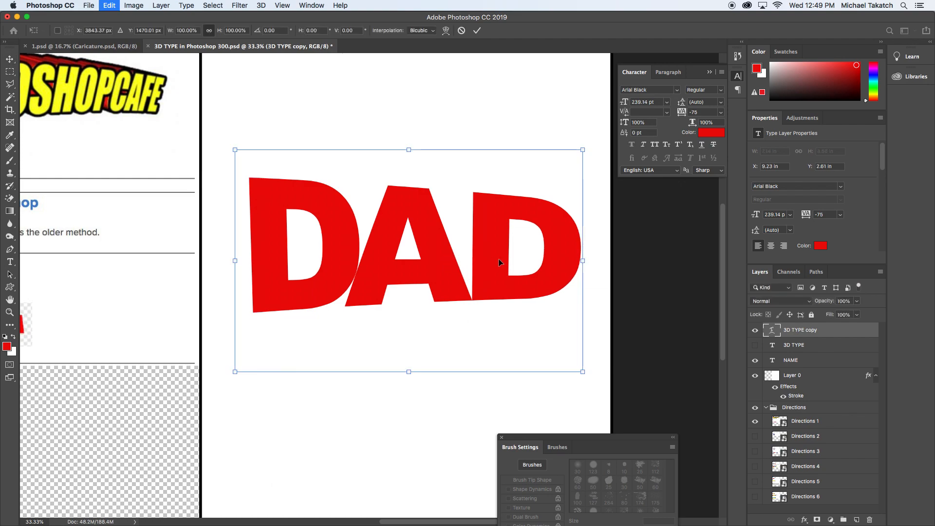
drag(592, 372, 588, 375)
key(super+z)
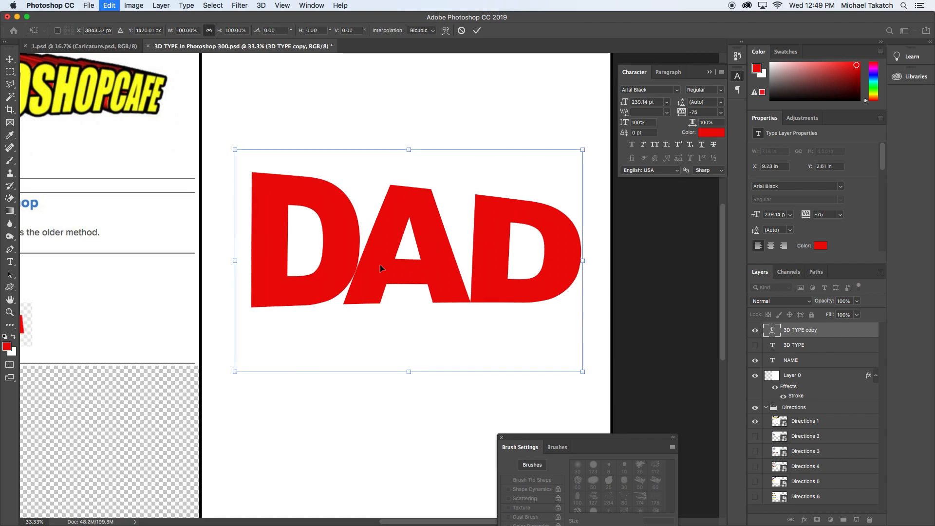
Step: Hide the Directions 1 layer and show the Directions 2 layer with the Step 2 instructions
drag(112, 152, 360, 164)
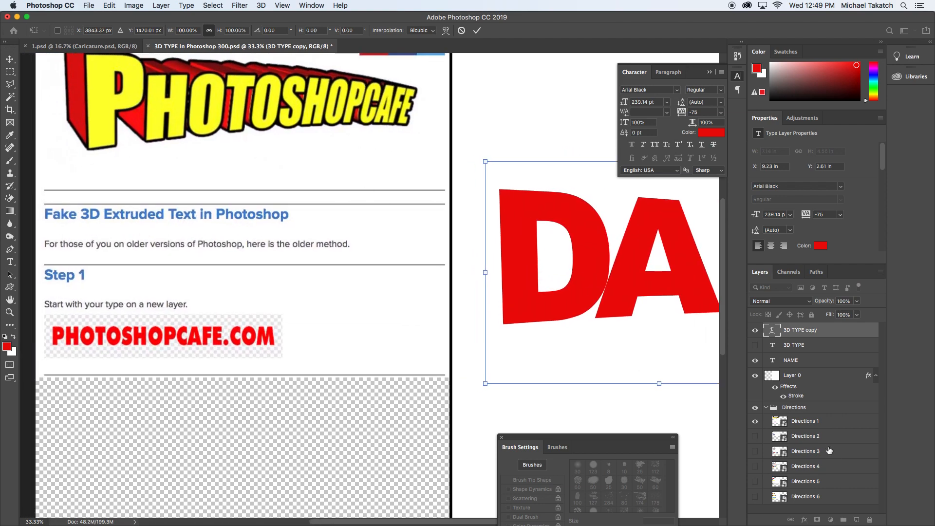
click(755, 423)
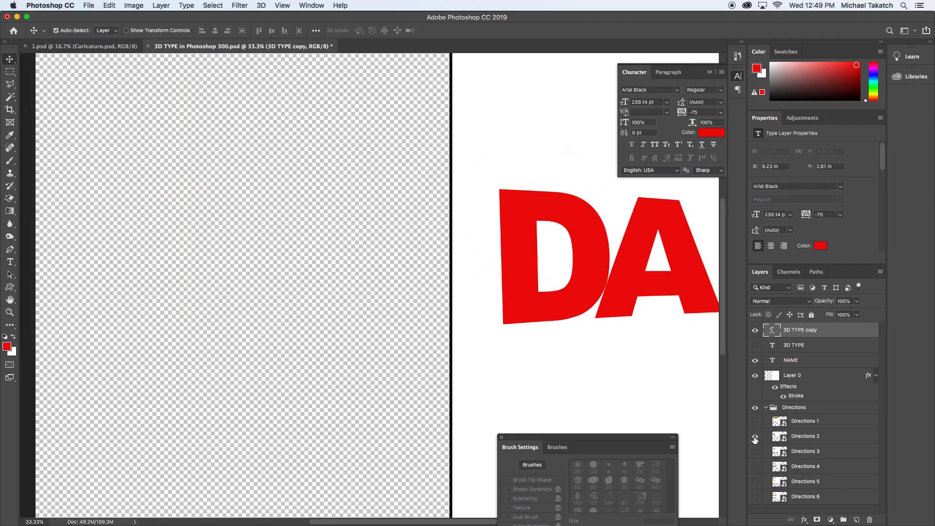
click(754, 438)
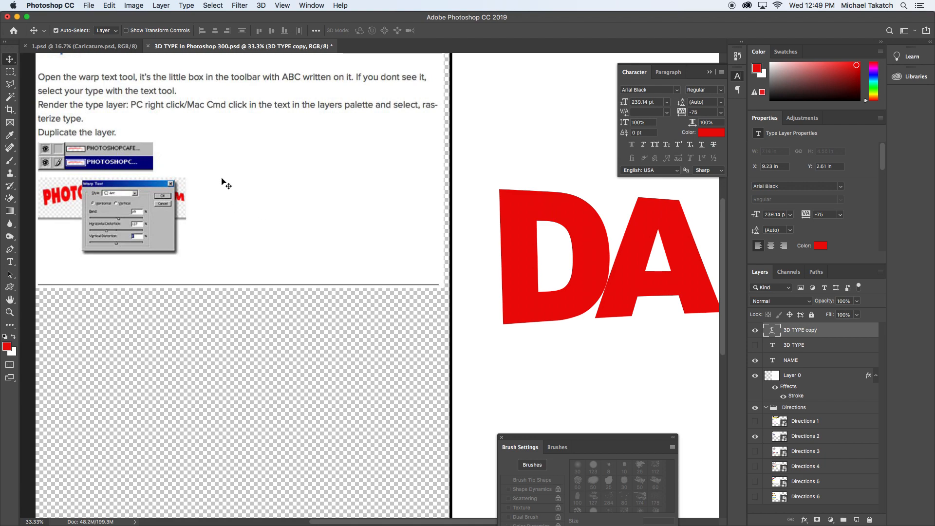
scroll(224, 182, up, 3)
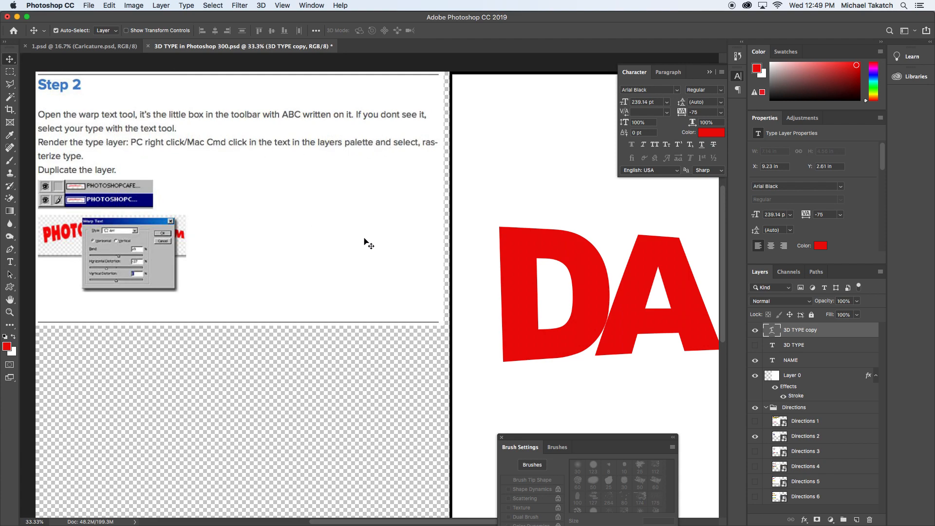
Step: Rasterize the warped DAD text on the 3D TYPE copy layer
drag(565, 271, 380, 240)
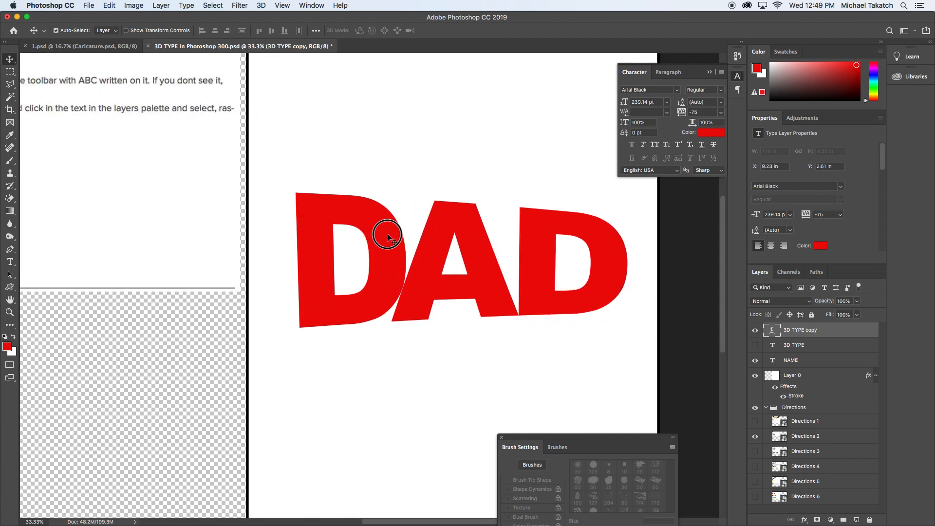
right_click(832, 333)
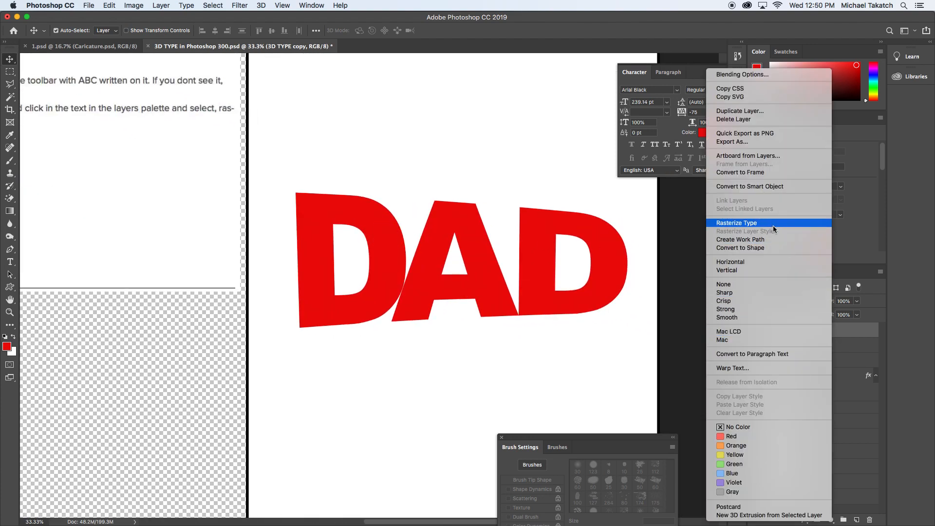
click(878, 272)
click(879, 273)
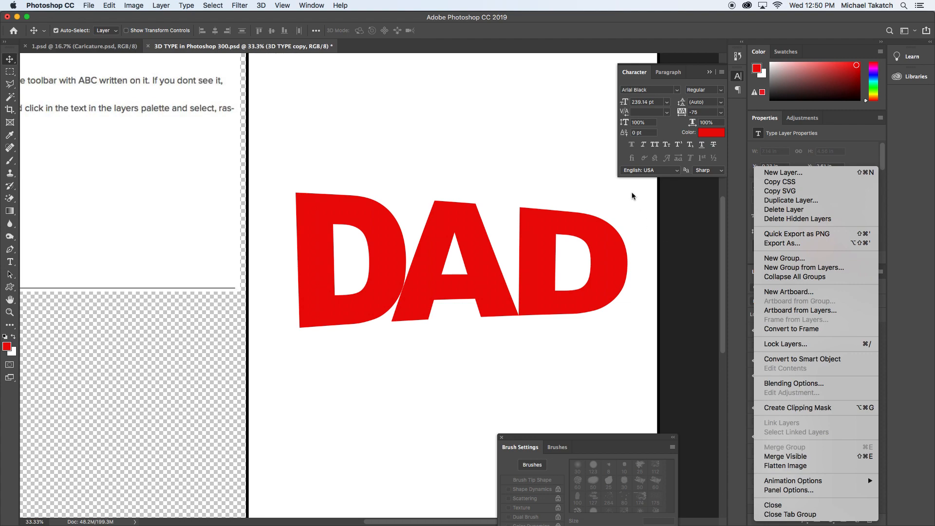
click(646, 207)
click(823, 332)
right_click(823, 333)
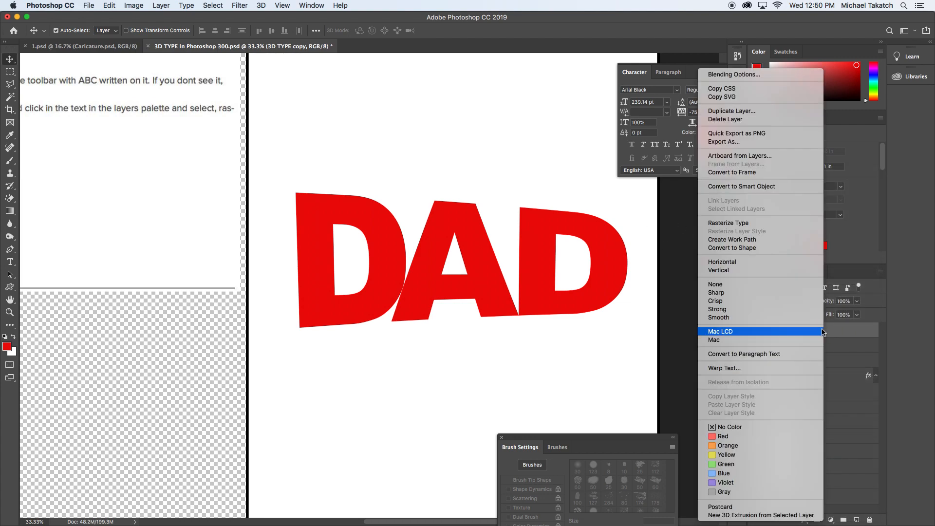
click(755, 223)
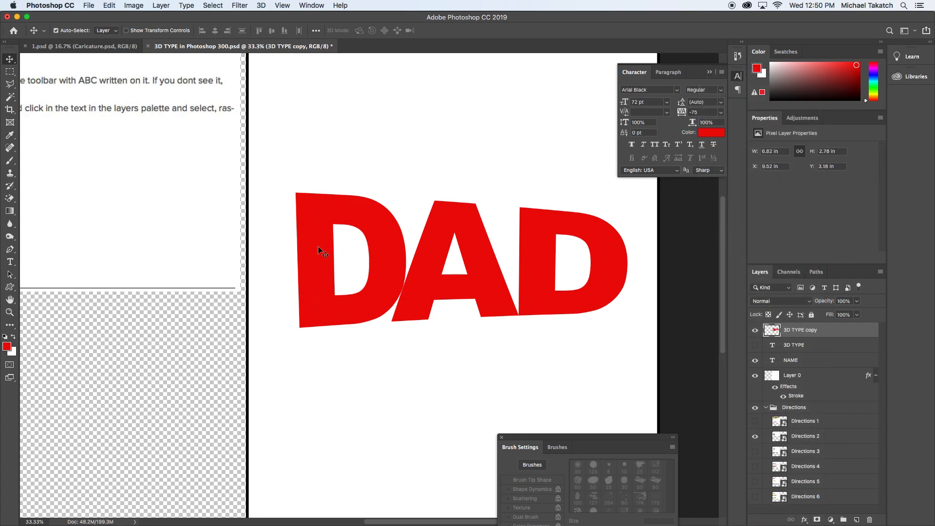
Step: Hide the Directions 2 layer and show the Directions 3 layer with the Step 3 and 4 instructions
drag(181, 210, 383, 235)
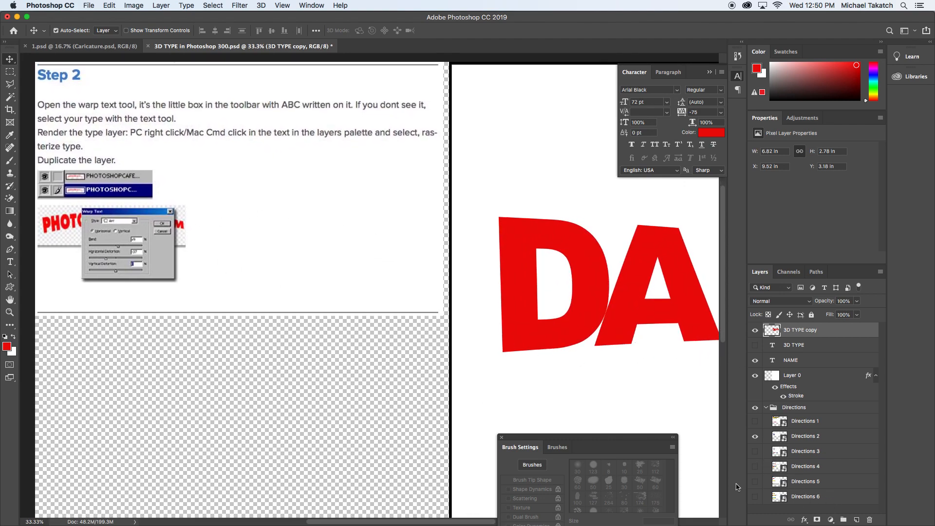
click(755, 438)
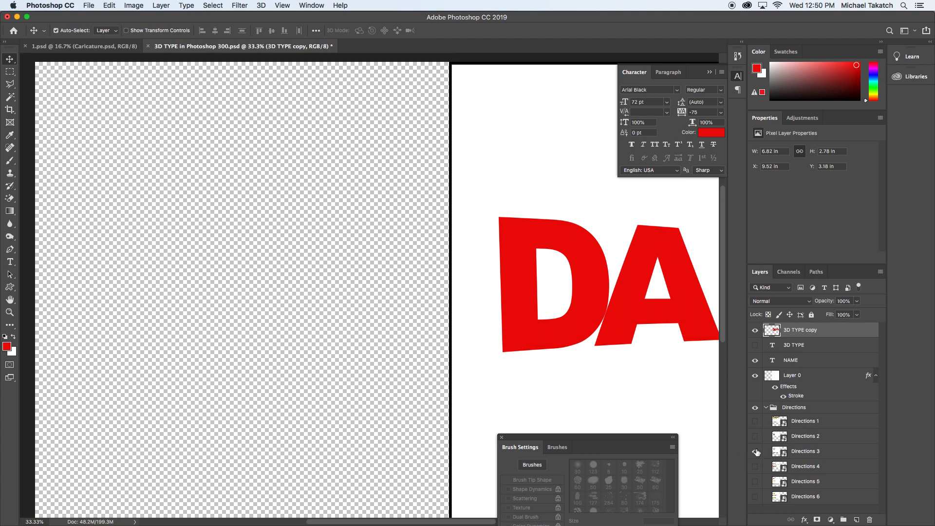
click(755, 451)
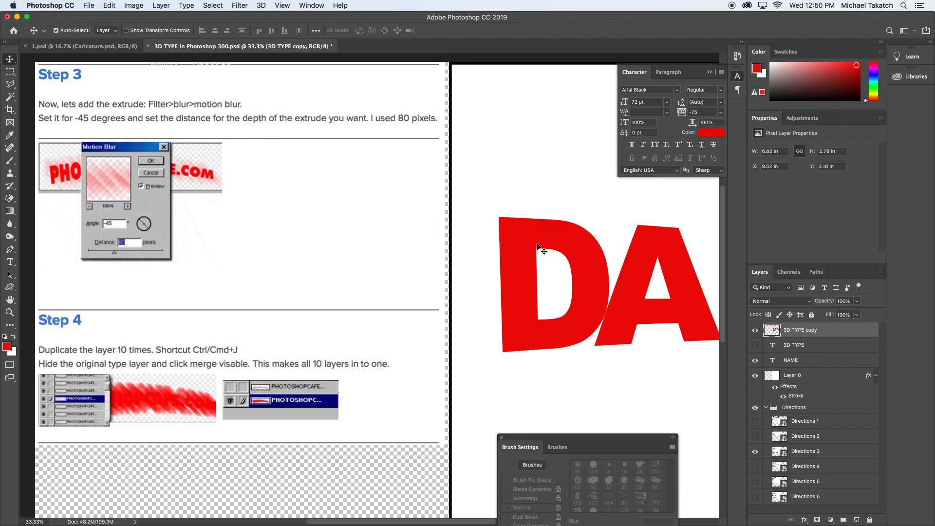
Step: Open Motion Blur for the 3D TYPE copy layer, centre the DAD text in its preview at 13%, and set the angle to -45°
drag(532, 244, 505, 217)
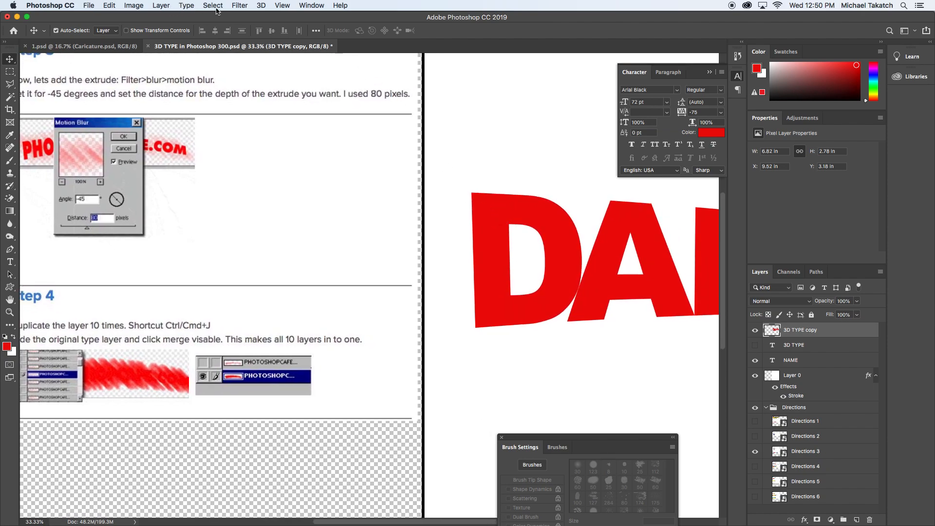
click(236, 6)
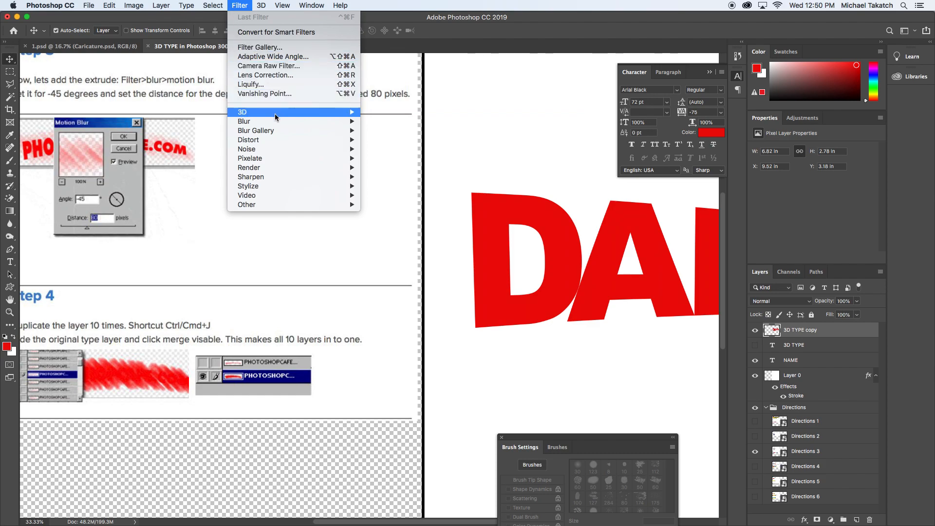
mouse_move(275, 122)
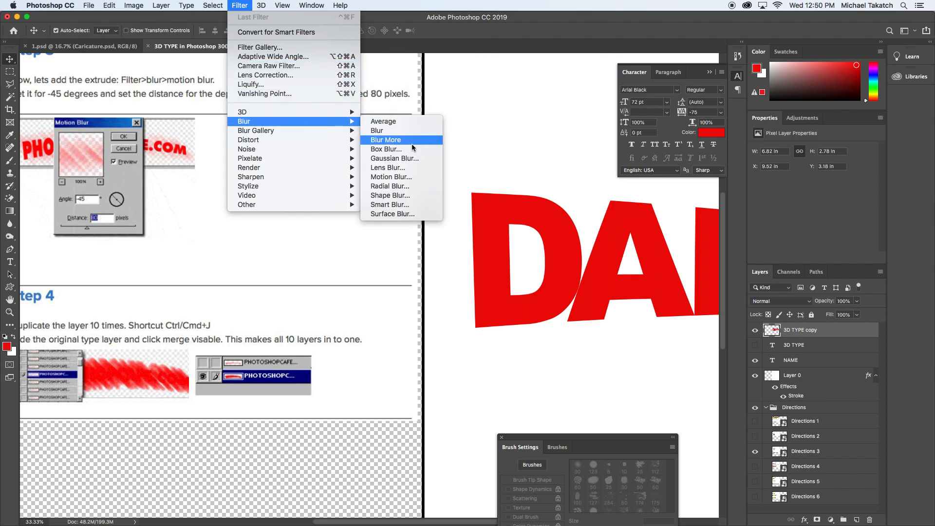
click(415, 177)
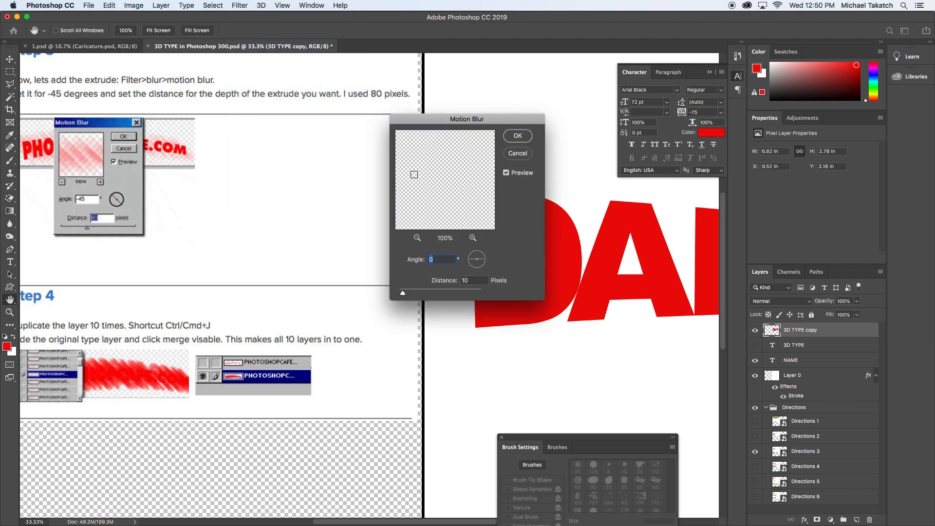
drag(484, 121, 330, 82)
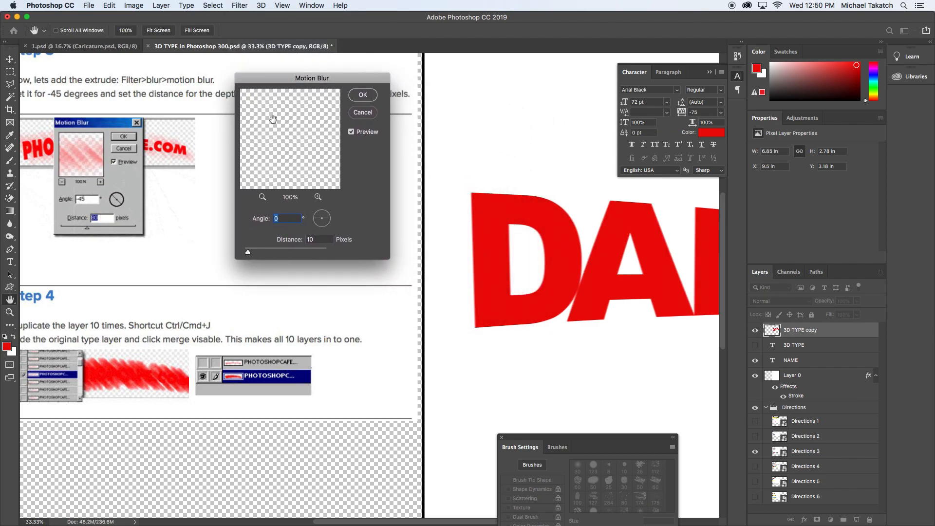
click(263, 198)
click(262, 198)
click(262, 198)
click(262, 197)
click(261, 197)
click(262, 197)
drag(319, 140, 282, 154)
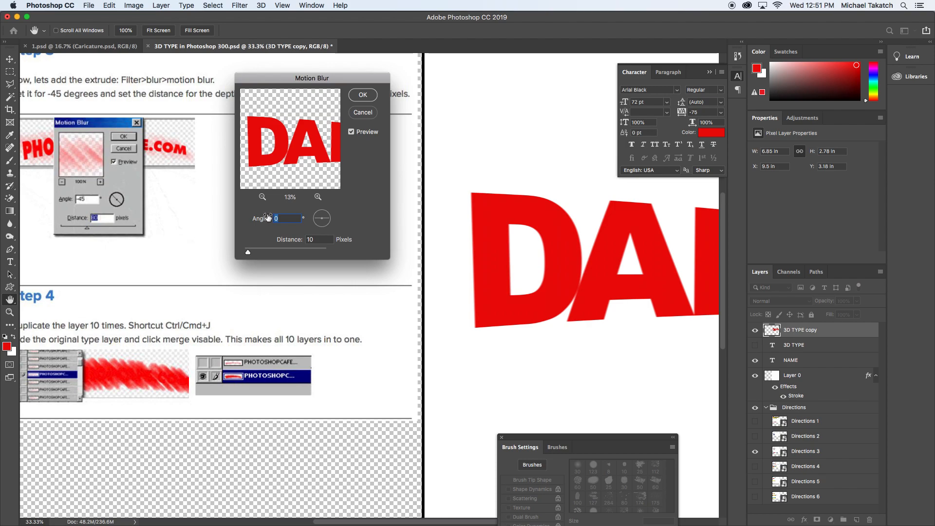
text(5)
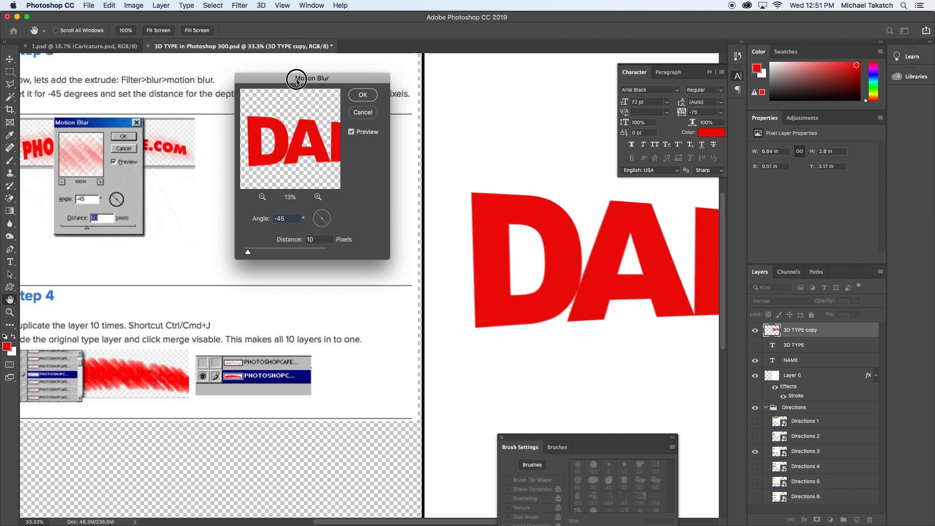
Step: Try blur distances of 119 and 80 pixels, settle on 101 pixels, and apply the Motion Blur
drag(292, 78, 291, 118)
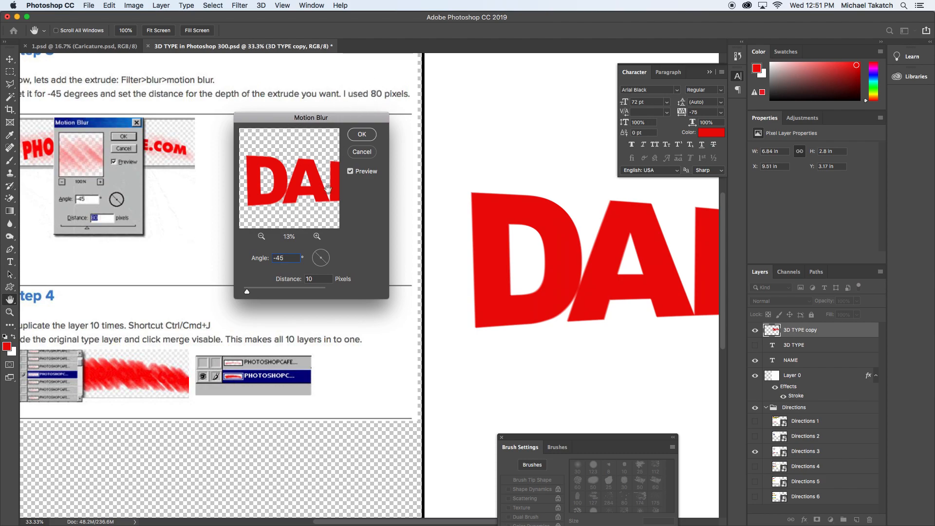
drag(247, 291, 274, 292)
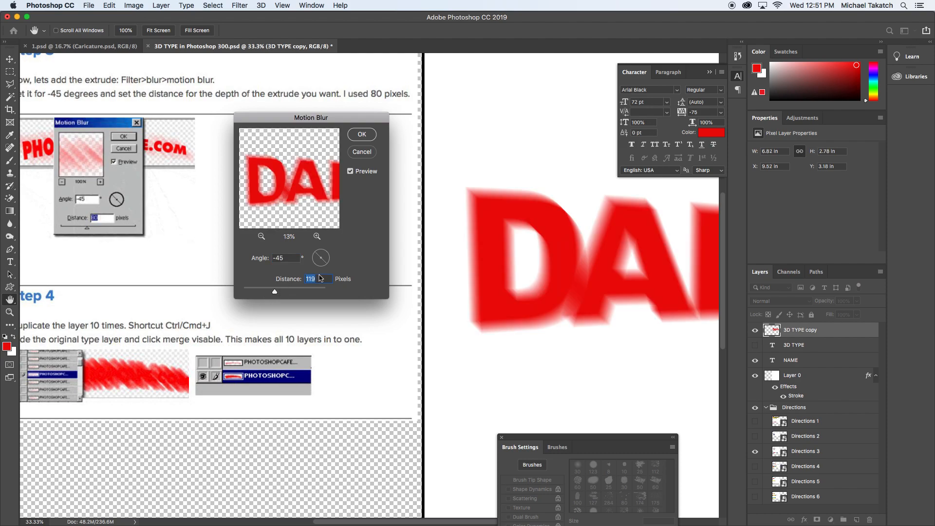
text(80)
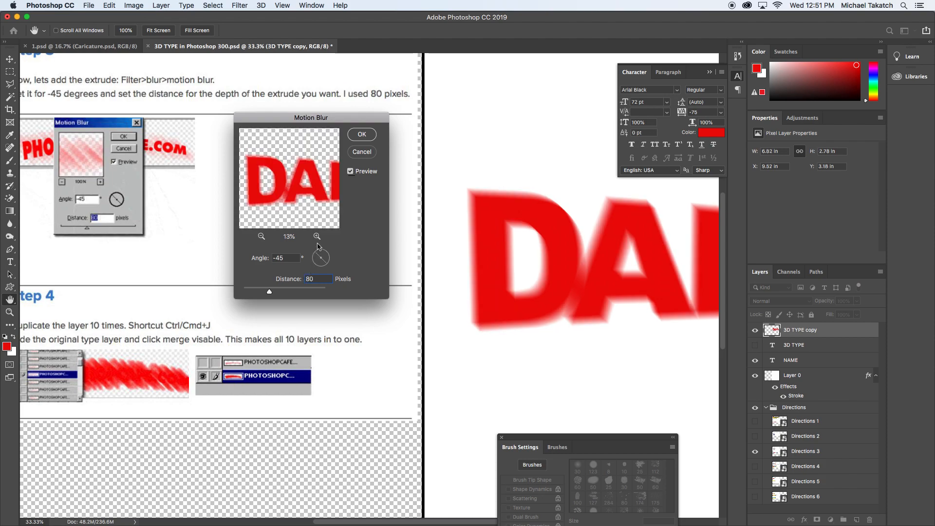
drag(270, 293, 272, 292)
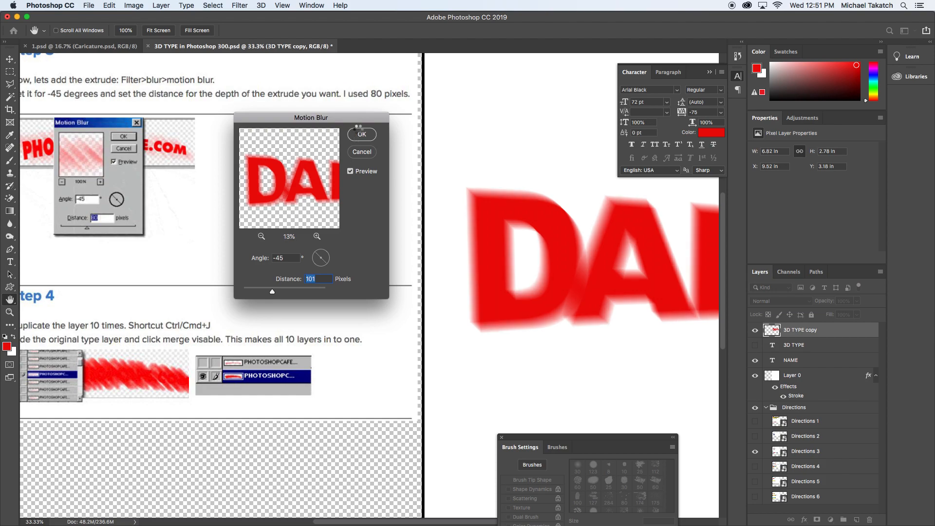
key(v)
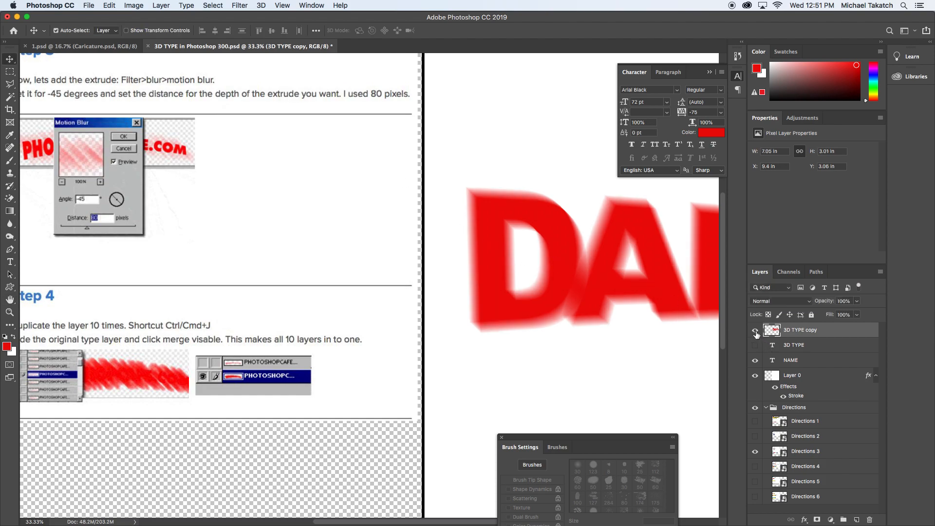
Step: Compare the blurred 3D TYPE copy layer with the original 3D TYPE layer by toggling their visibility
click(755, 331)
click(755, 345)
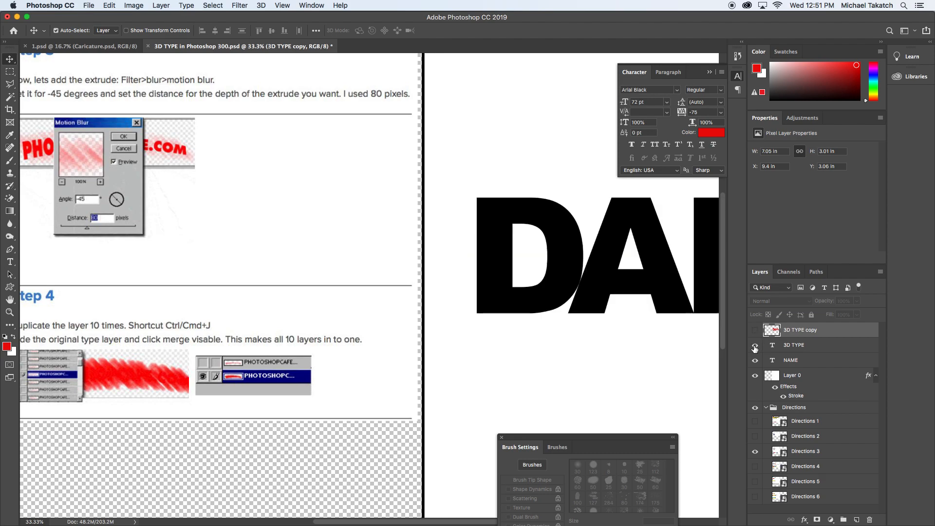
click(755, 346)
click(755, 332)
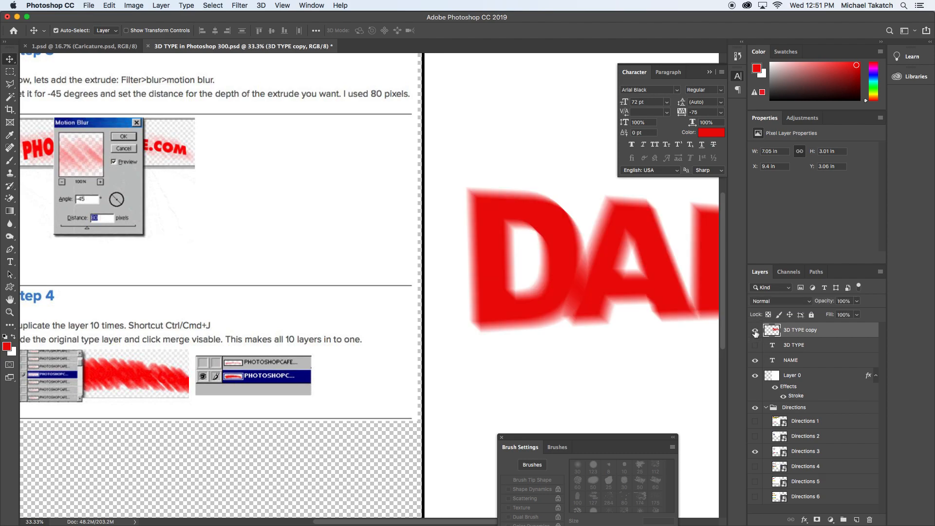
click(756, 332)
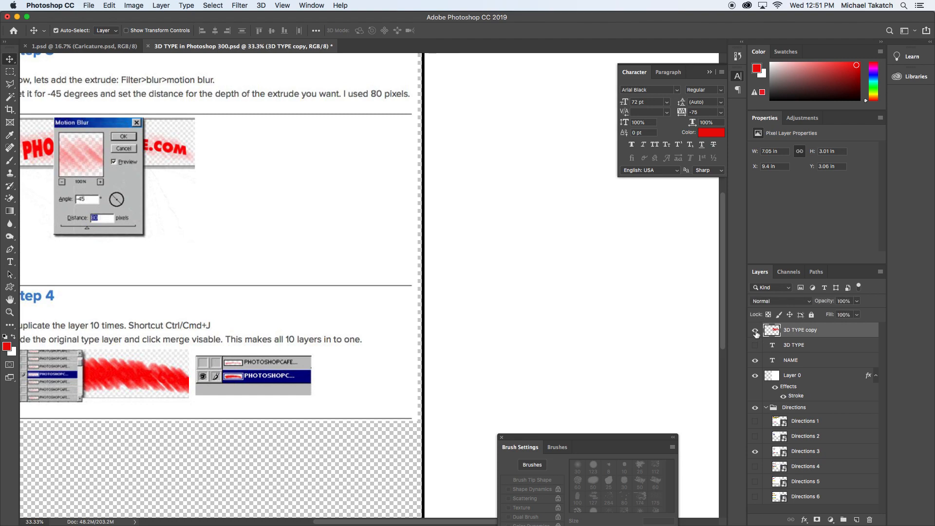
click(755, 331)
click(755, 332)
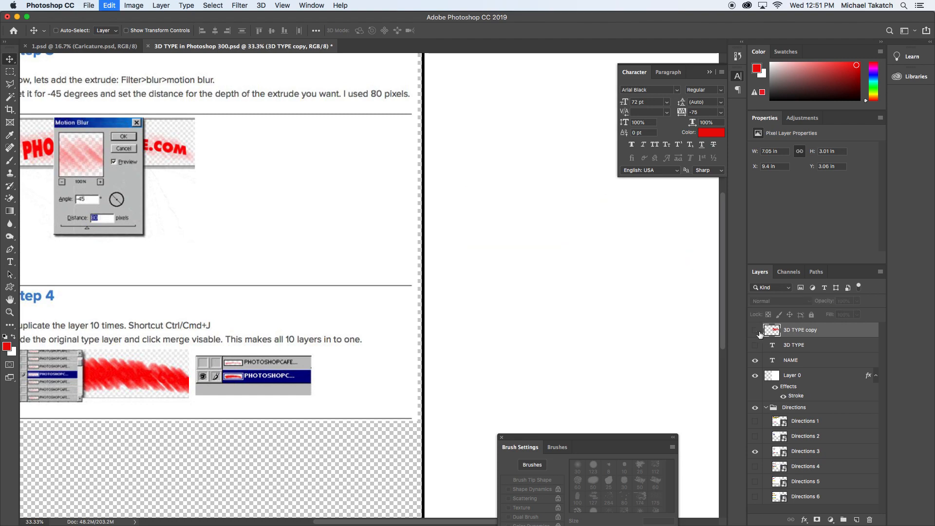
click(754, 332)
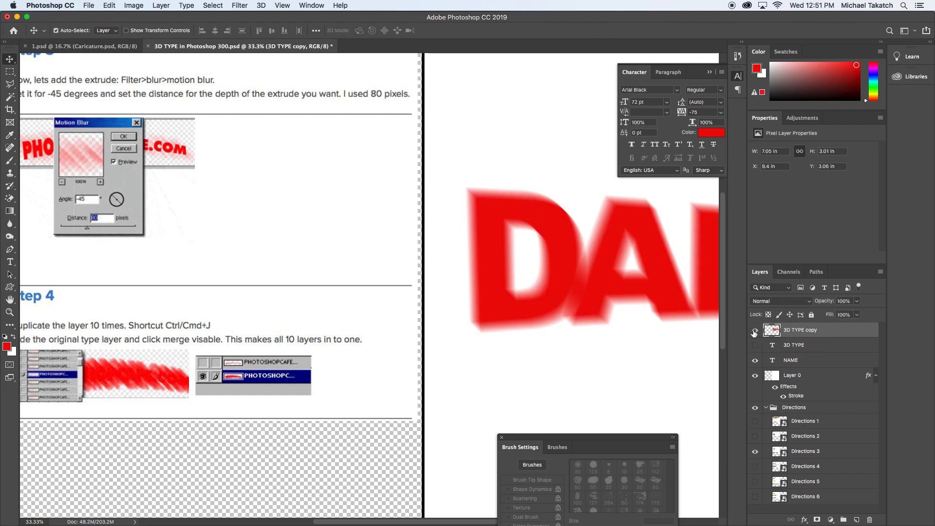
Step: Undo the recent layer visibility changes and recheck the 3D TYPE copy and 3D TYPE layers by toggling them
key(super+z)
key(super+z)
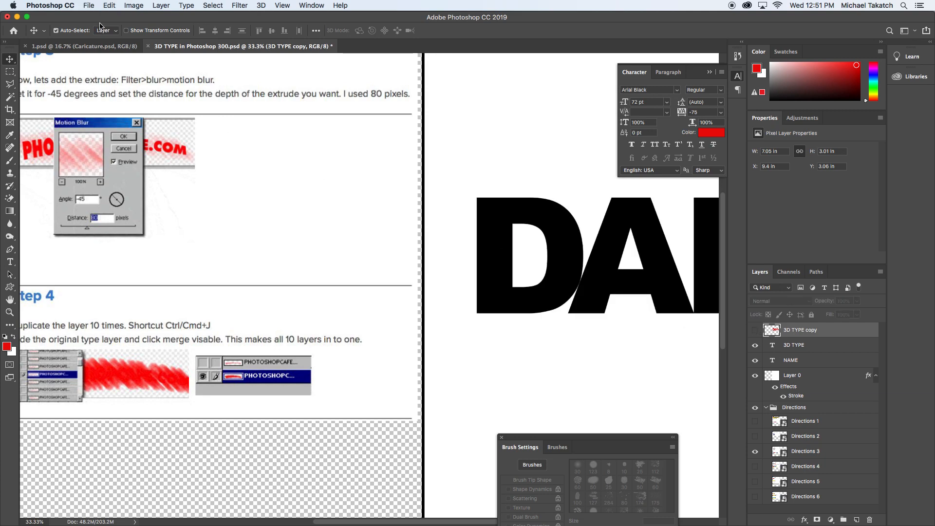
click(114, 8)
click(117, 25)
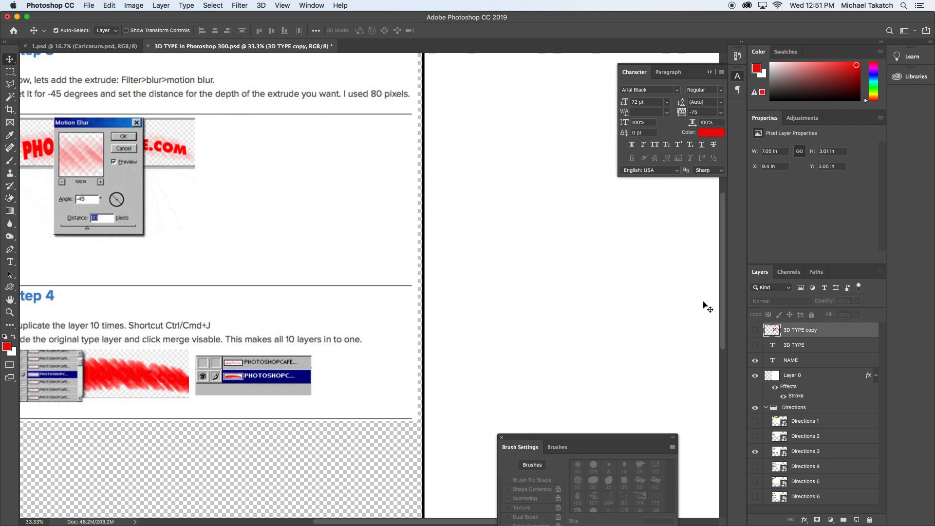
click(755, 332)
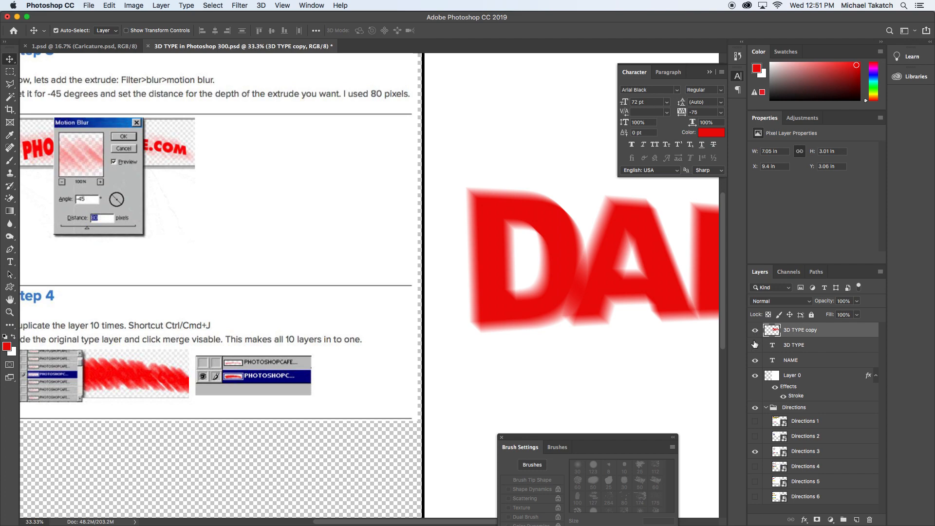
click(754, 345)
click(754, 345)
Step: Hide and delete the blurred 3D TYPE copy layer
click(755, 332)
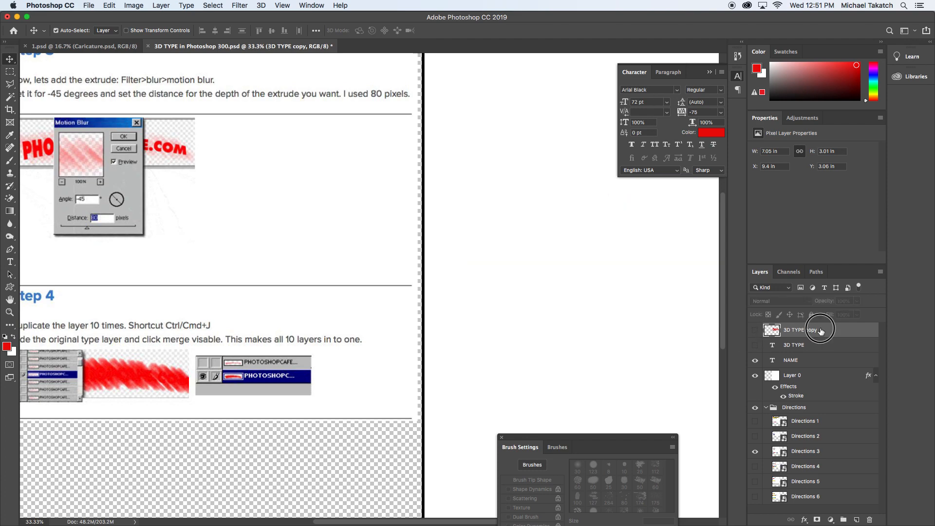
click(870, 520)
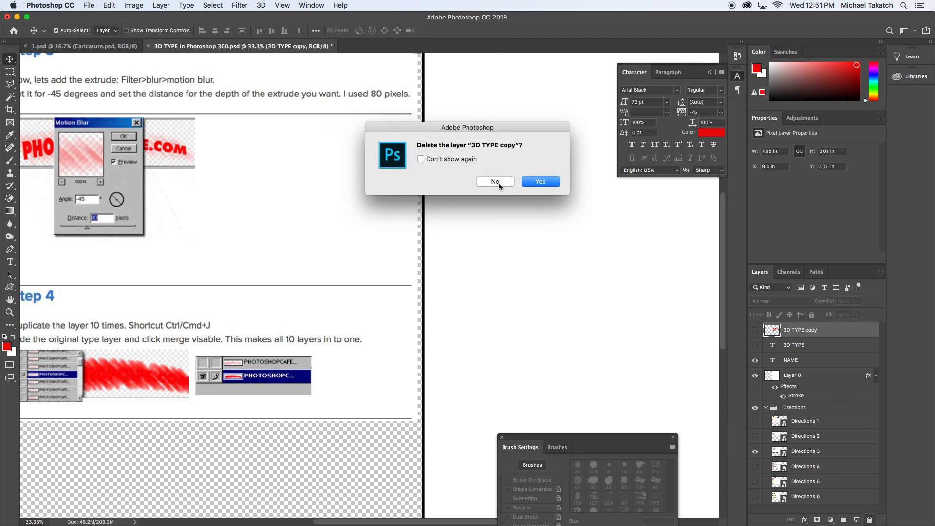
click(555, 181)
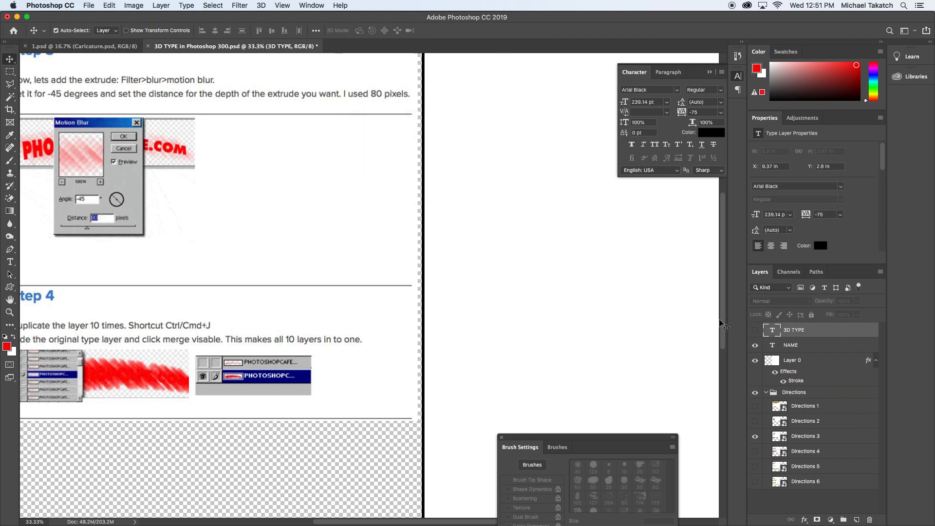
Step: Duplicate the 3D TYPE layer, keeping the original hidden and the copy visible, and fill the copy's DAD text with the red foreground color
click(755, 332)
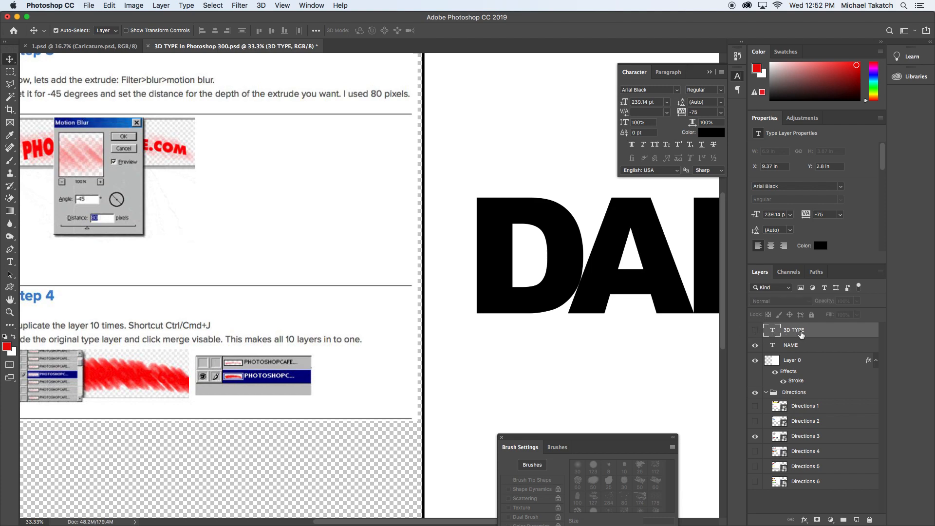
click(754, 332)
drag(813, 335, 856, 520)
click(755, 330)
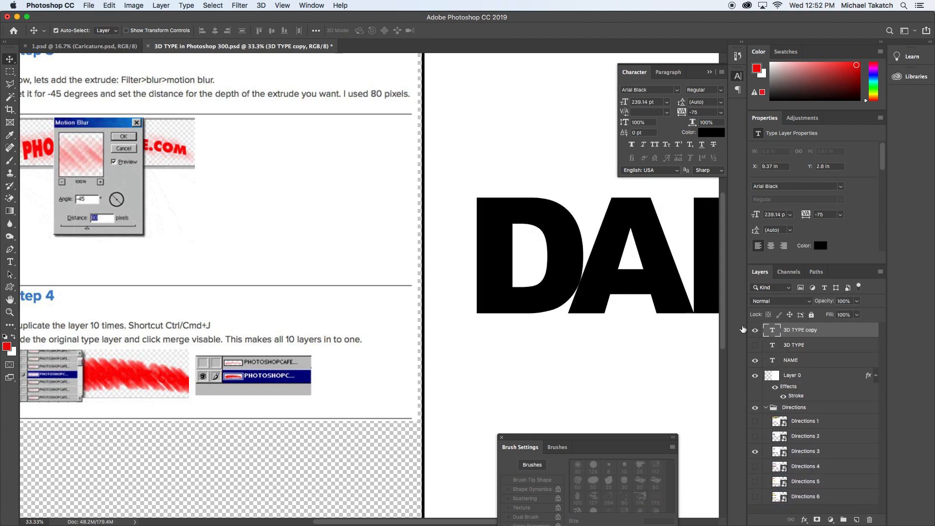
key(alt+BackSpace)
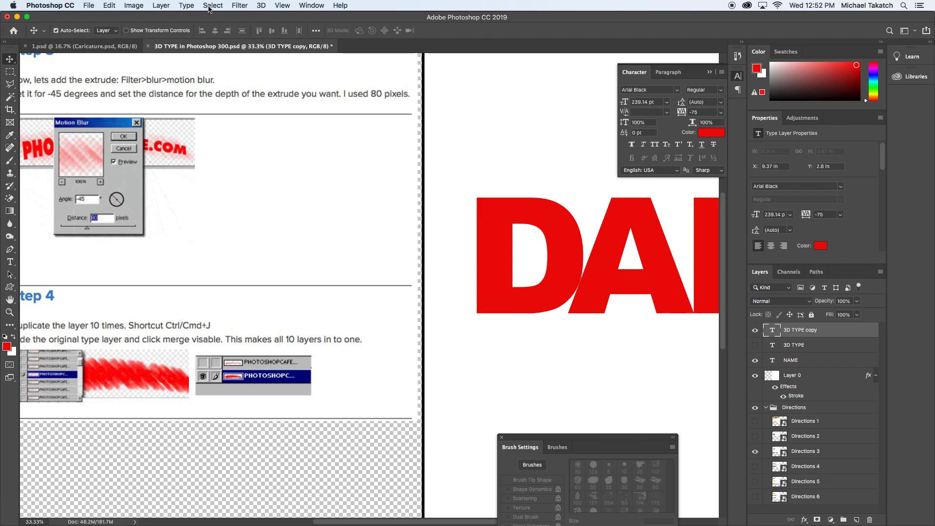
Step: Try an Arc text warp on the red DAD copy with bend +19% and horizontal distortion +19%, and undo it
click(185, 5)
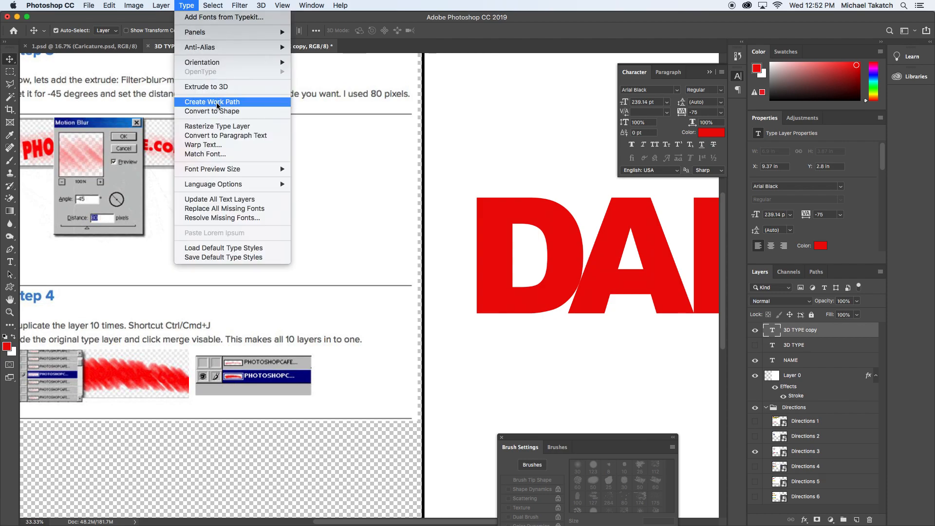
click(225, 145)
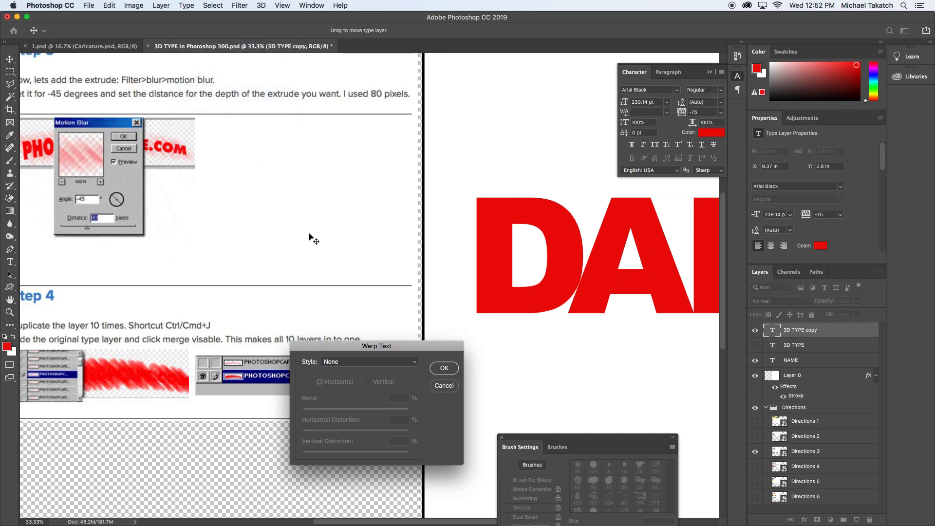
click(386, 370)
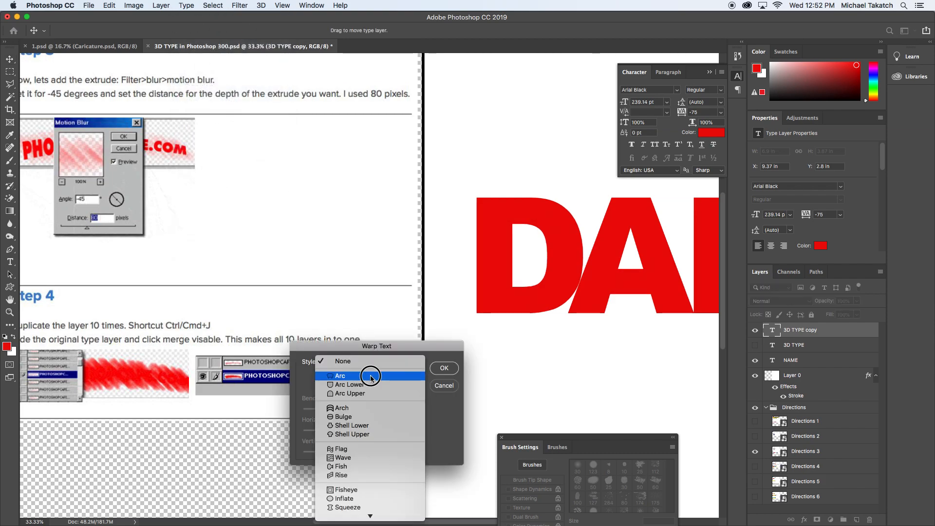
click(372, 375)
drag(390, 345, 374, 251)
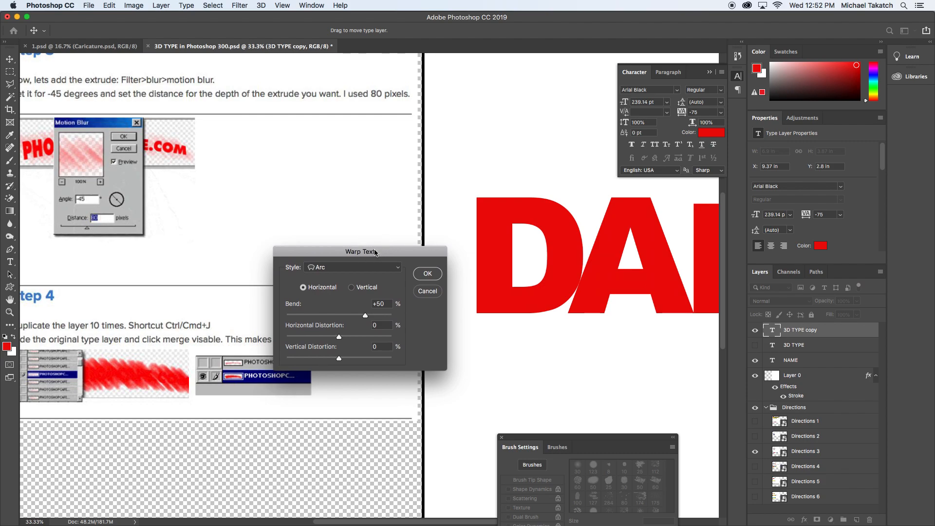
drag(365, 319, 349, 316)
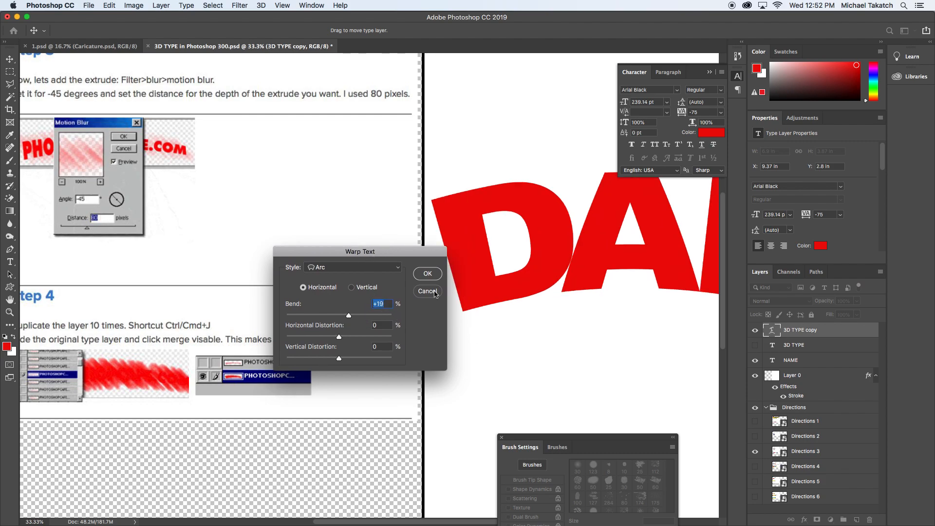
mouse_move(340, 337)
mouse_down()
mouse_move(331, 338)
mouse_move(350, 342)
mouse_up()
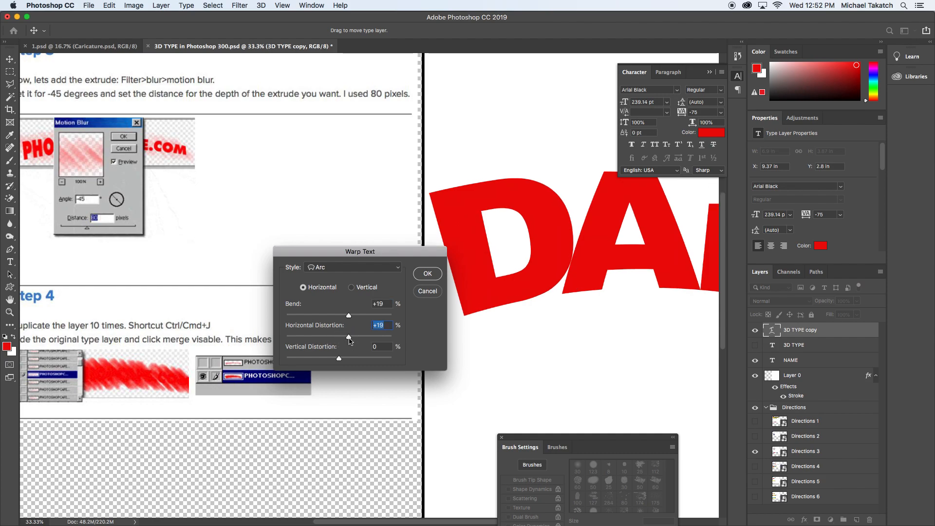
click(426, 275)
key(super+z)
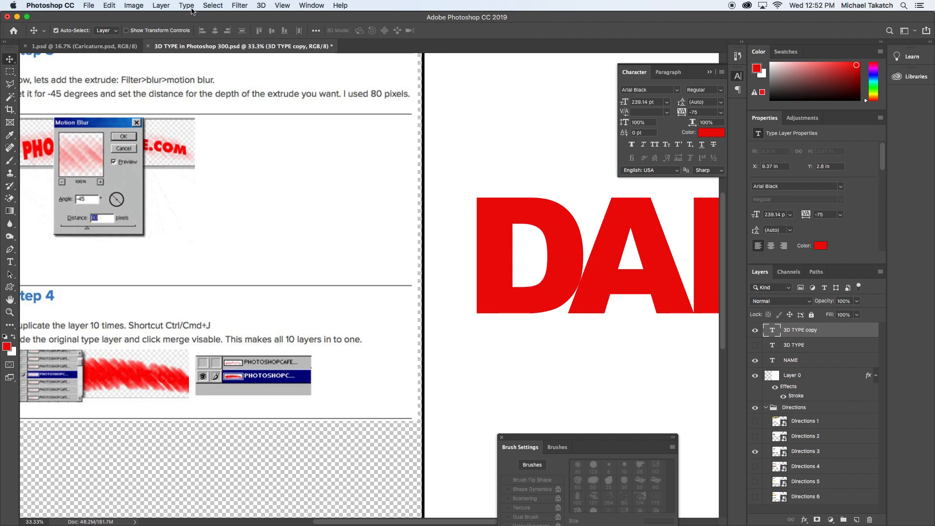
click(187, 6)
click(455, 248)
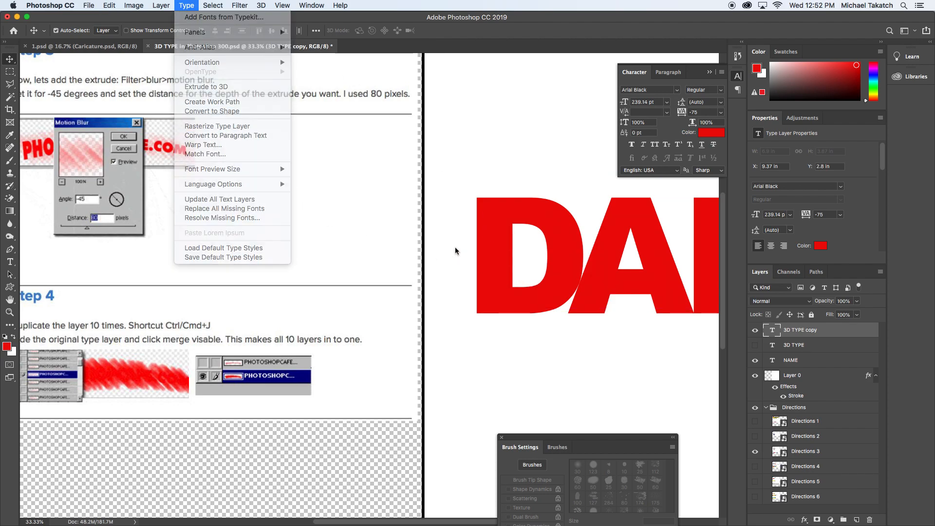
drag(517, 255, 359, 238)
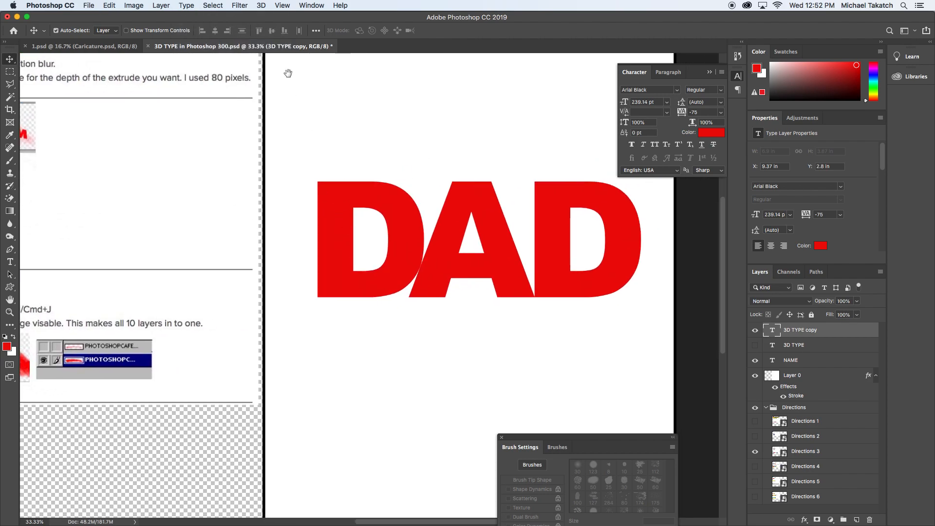
Step: Warp the red DAD text with the Arc style, bend +14% and horizontal distortion -18%
click(189, 6)
click(220, 145)
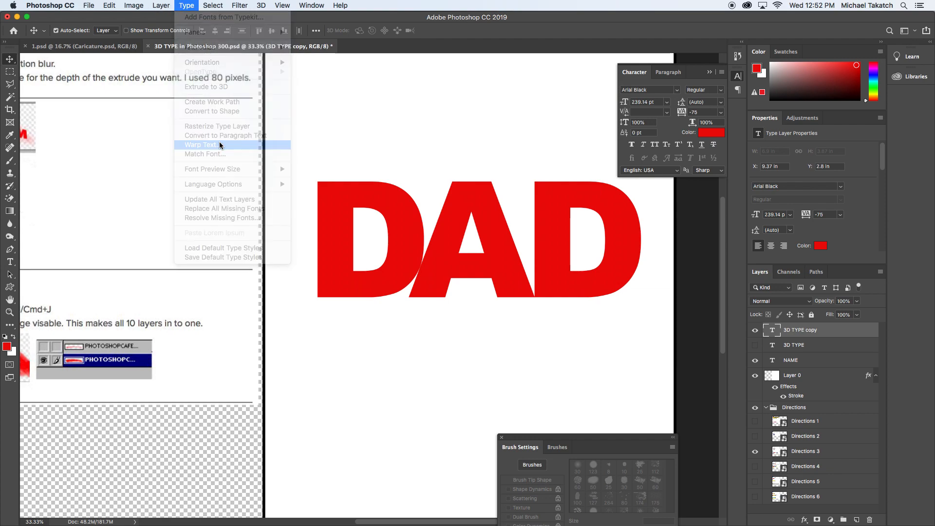
click(327, 269)
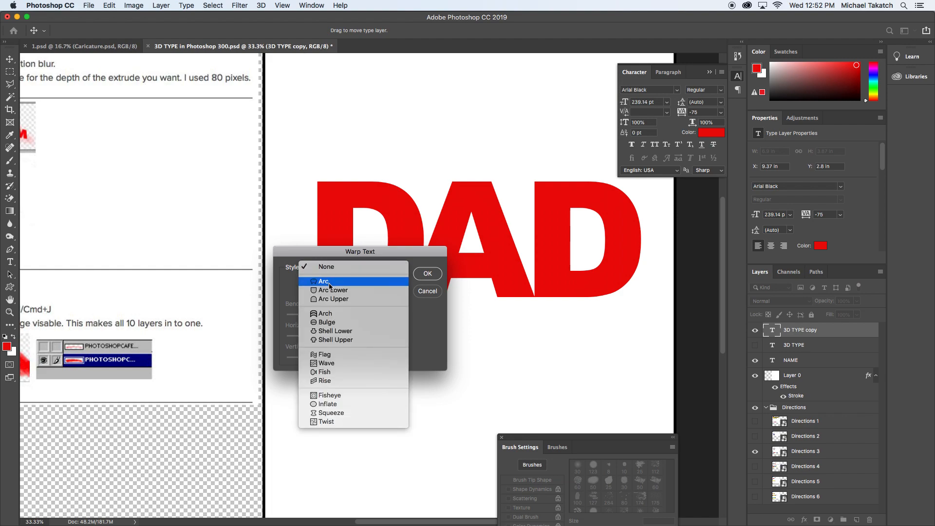
click(331, 281)
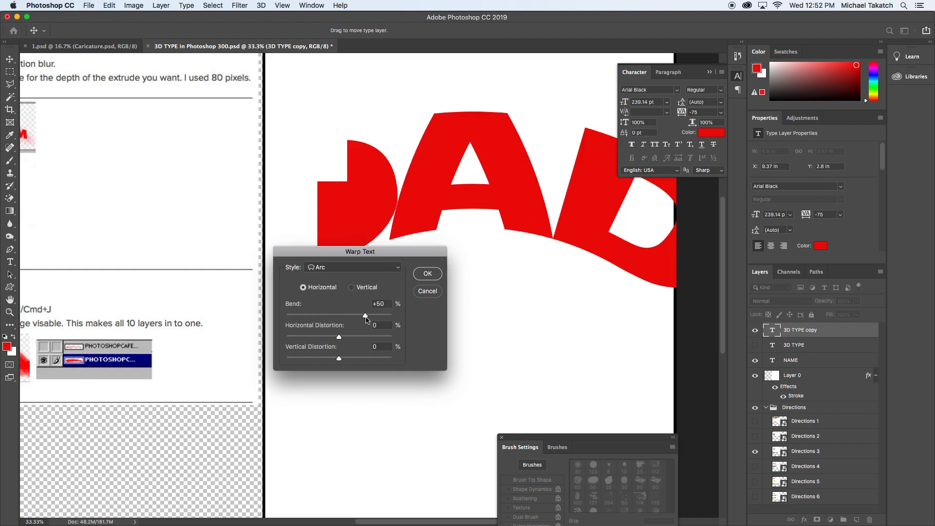
drag(365, 315, 329, 336)
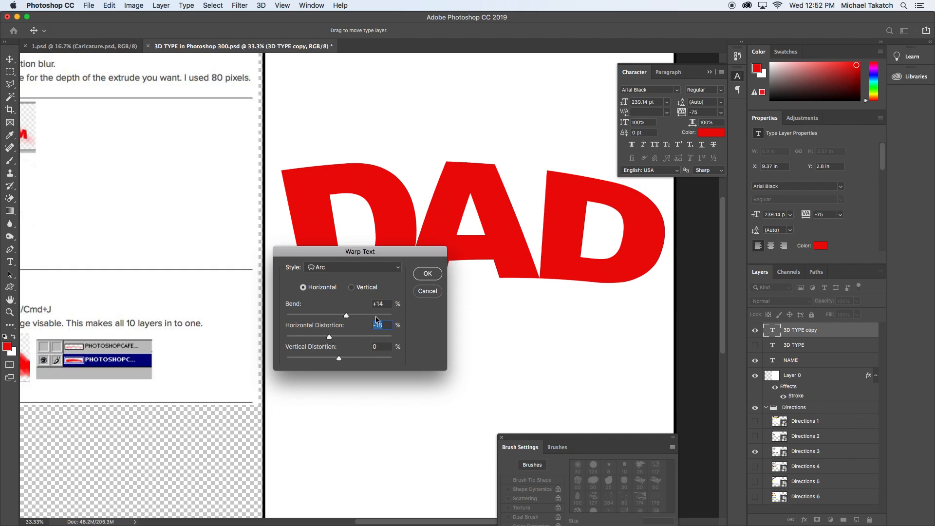
click(427, 274)
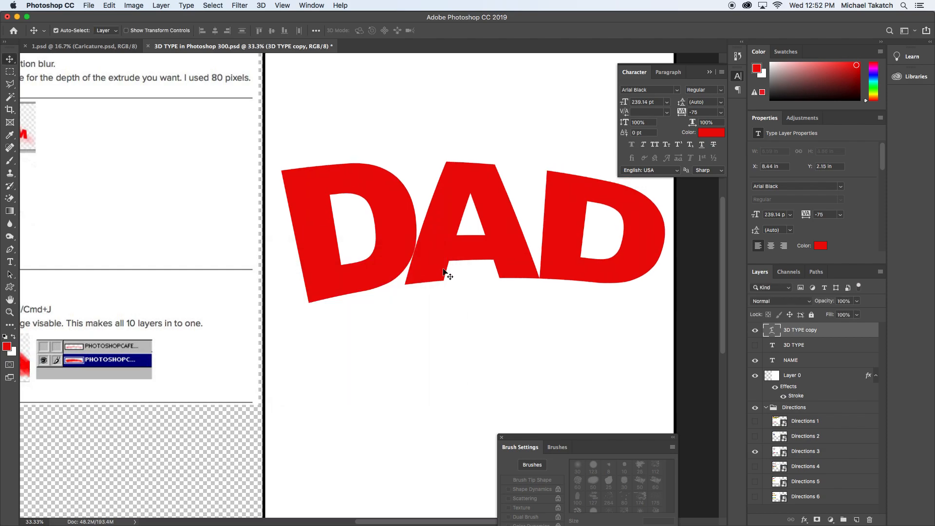
Step: Free-transform the warped DAD text to about 87% width and 81% height, rotated about 3.6° clockwise, and reposition it
key(super+t)
drag(660, 322, 651, 337)
drag(671, 391, 607, 340)
drag(546, 264, 582, 276)
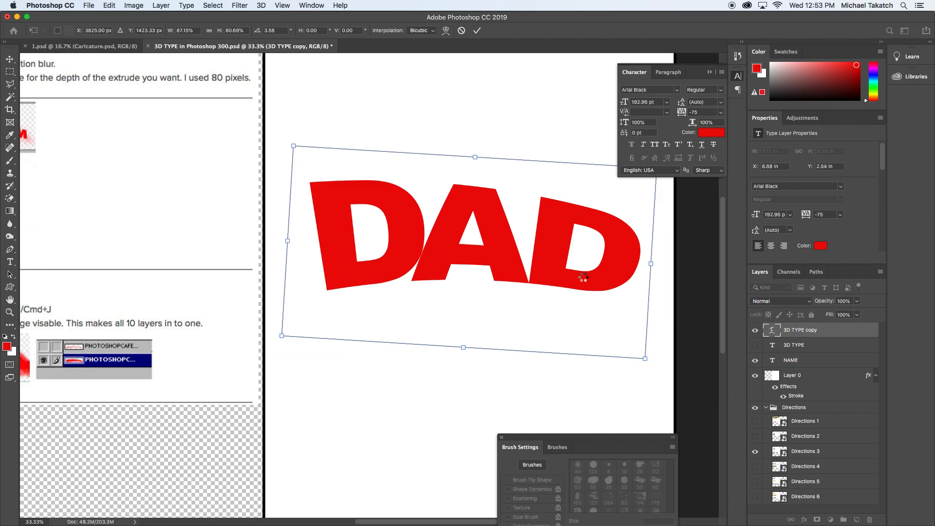
key(Return)
Step: Rasterize the 3D TYPE copy layer, duplicate it, and hide the layer it was duplicated from
right_click(823, 332)
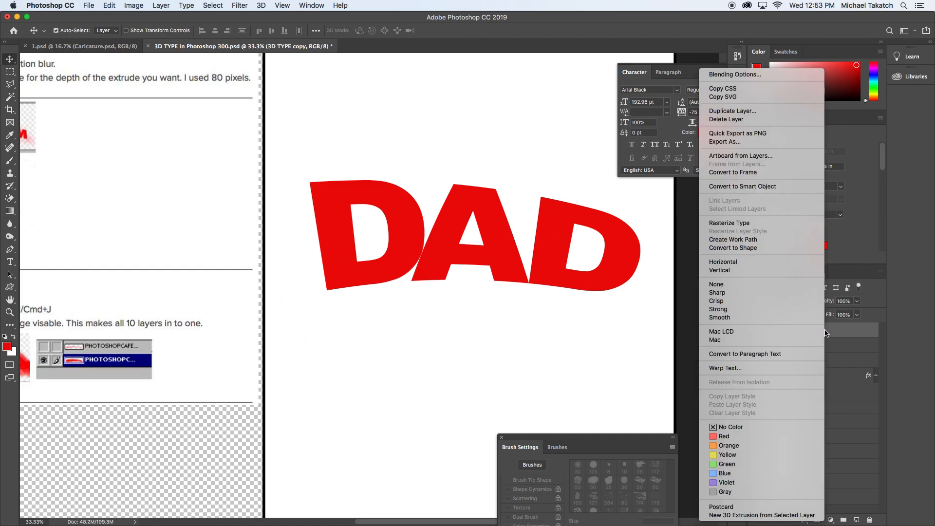
click(737, 224)
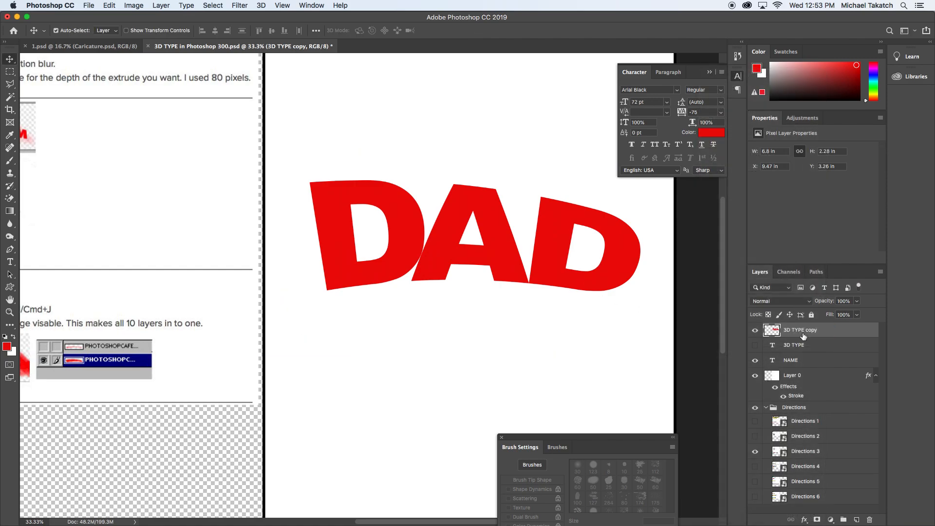
drag(824, 333, 857, 519)
click(755, 345)
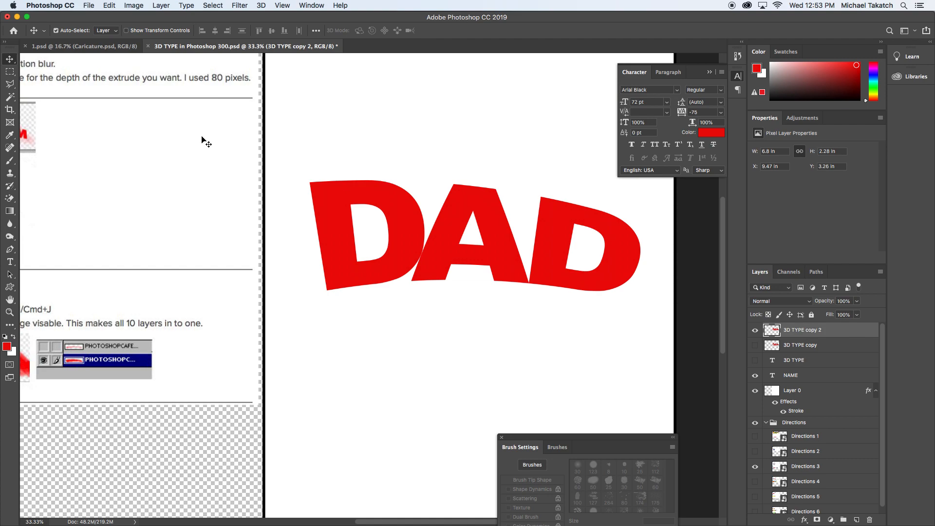
Step: Reapply the last Motion Blur filter to the 3D TYPE copy 2 layer
click(233, 7)
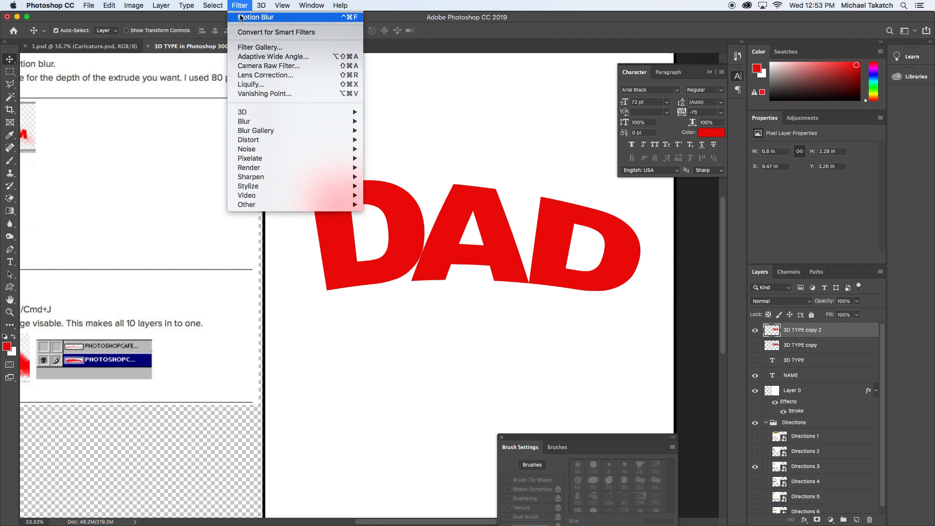
click(241, 15)
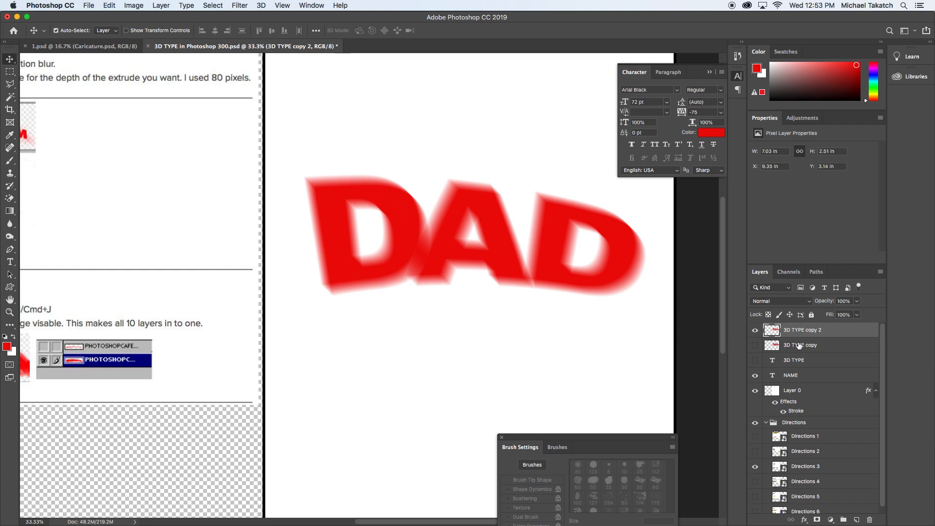
drag(198, 283, 333, 271)
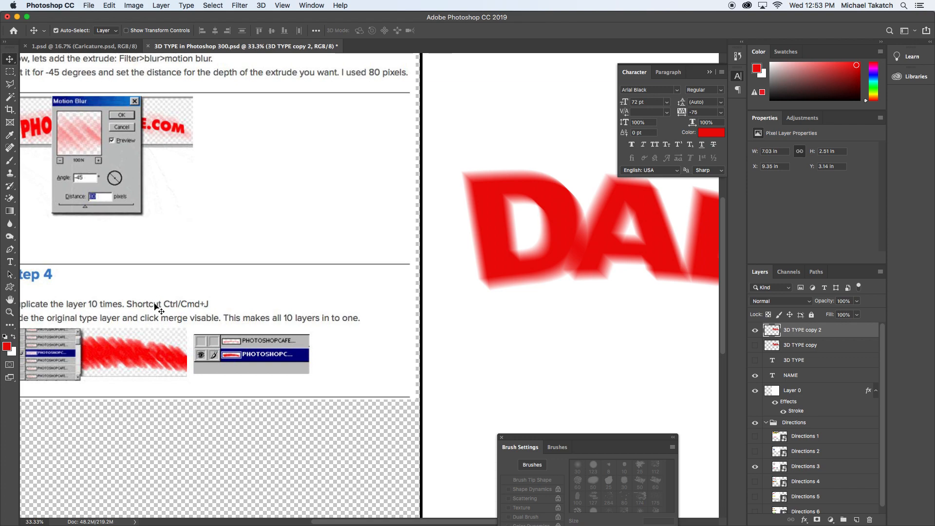
Step: Duplicate the blurred 3D TYPE copy 2 layer nine times to build a stack of ten blurred layers
click(161, 5)
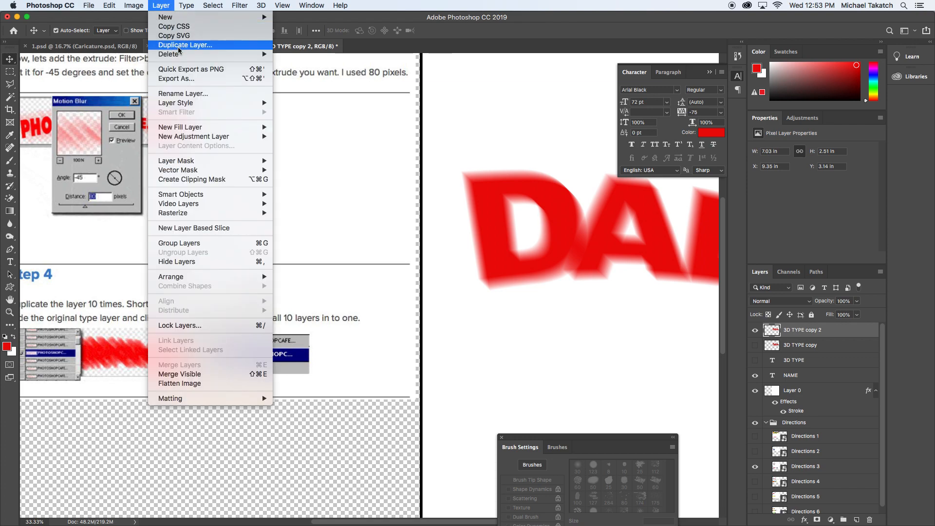
mouse_move(187, 19)
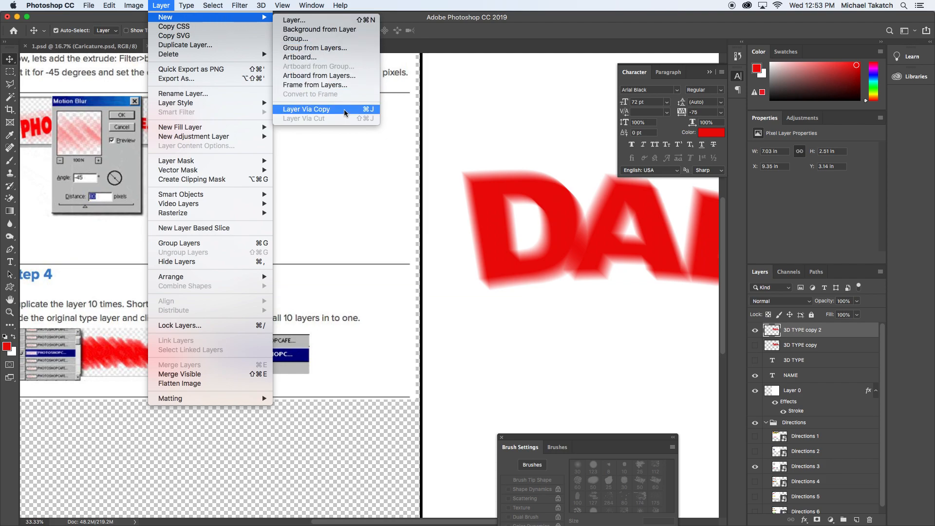
click(455, 147)
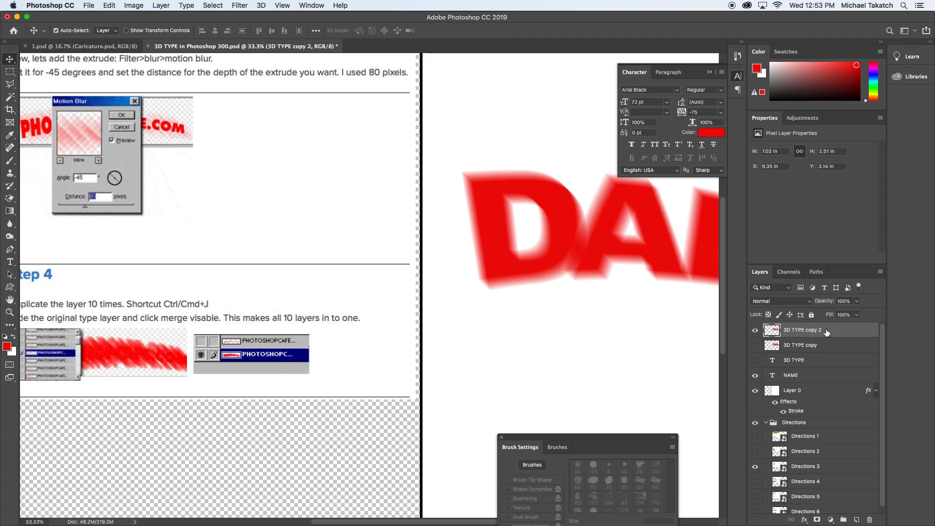
key(super+j)
key(super+j)
key(super+j)
key(super+j)
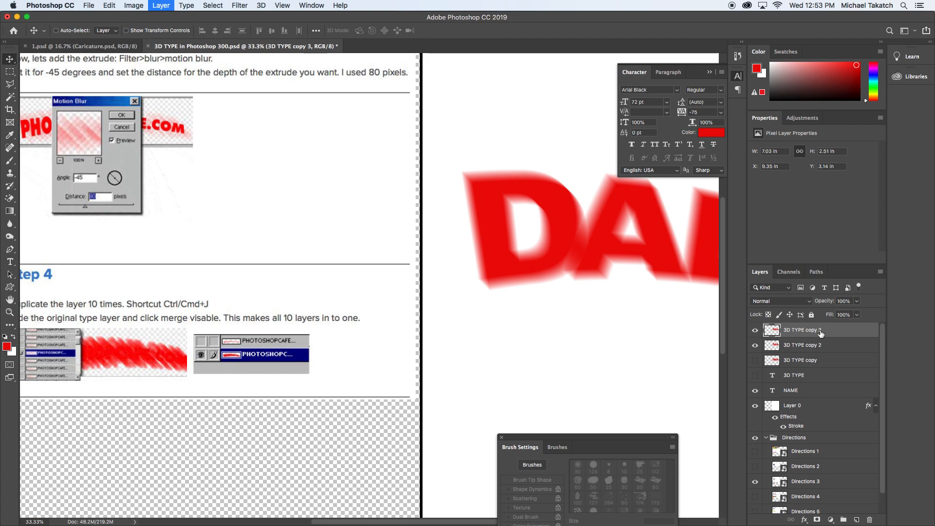
key(super+j)
key(super+j)
key(super+j)
key(super+j)
key(super+j)
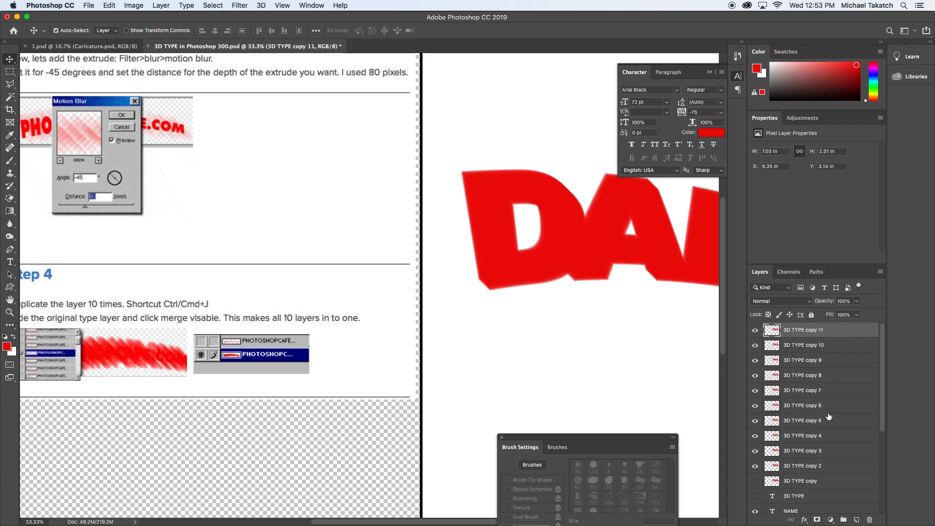
Step: Merge the ten blurred layers, 3D TYPE copy 2 through copy 11, into one layer
shift+click(832, 466)
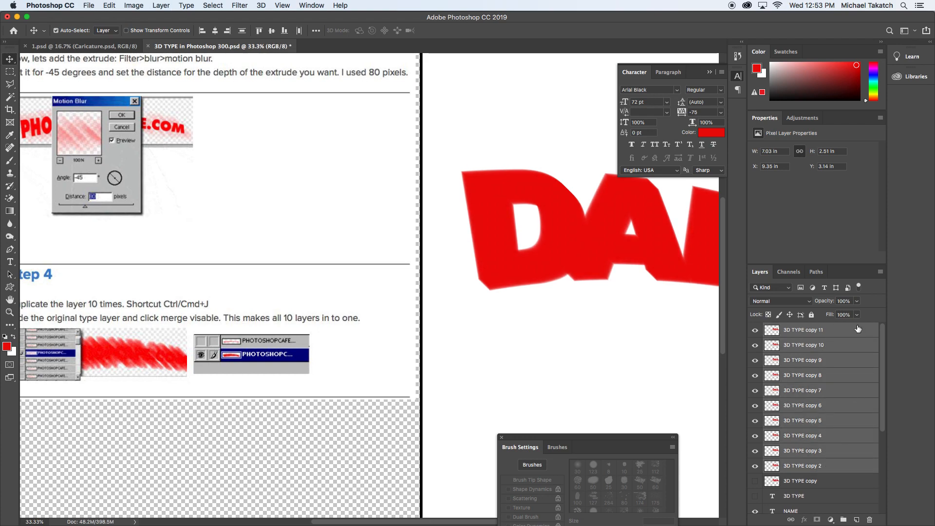
click(882, 274)
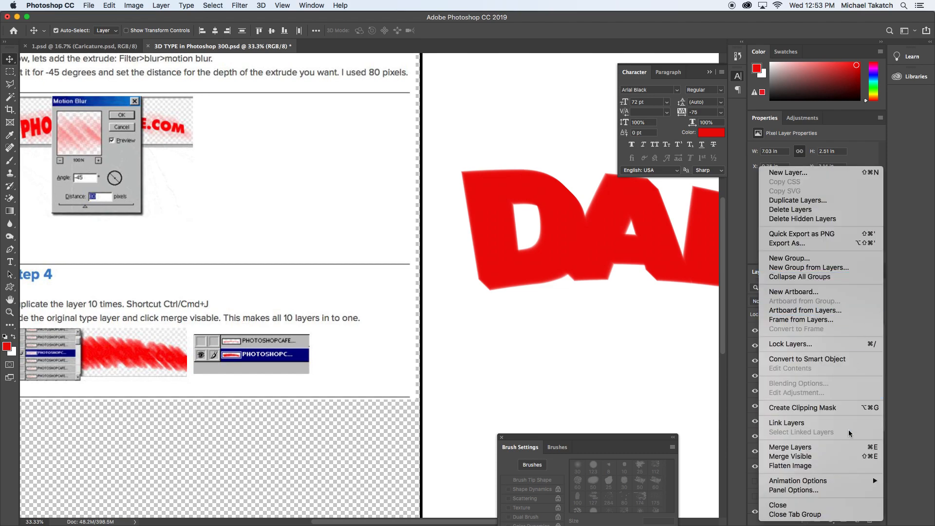
click(841, 446)
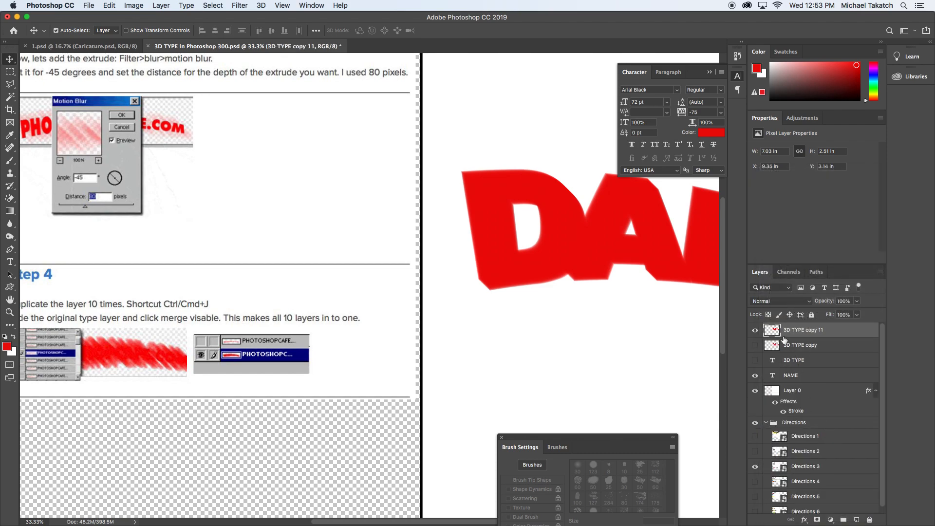
Step: Duplicate the merged blur layer three times and merge the four layers into one
click(755, 331)
key(super+j)
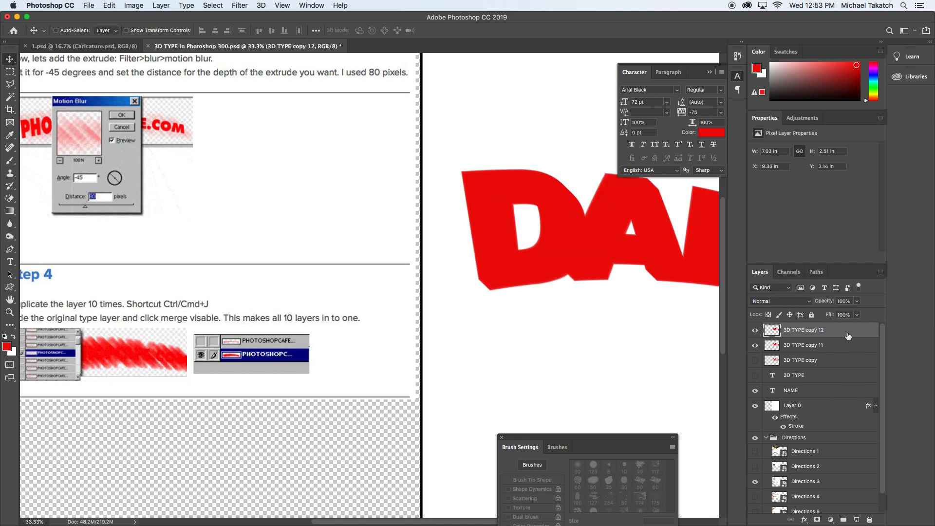
key(super+j)
key(super+j)
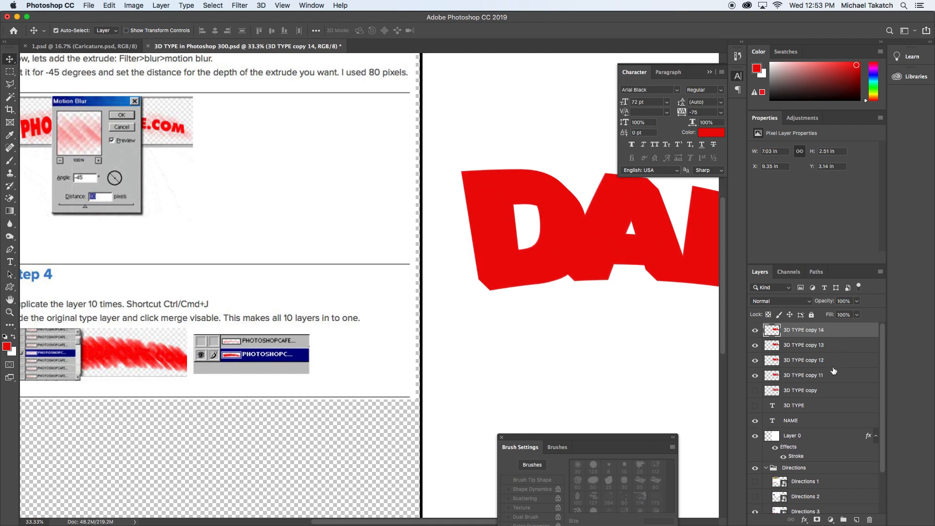
shift+click(833, 375)
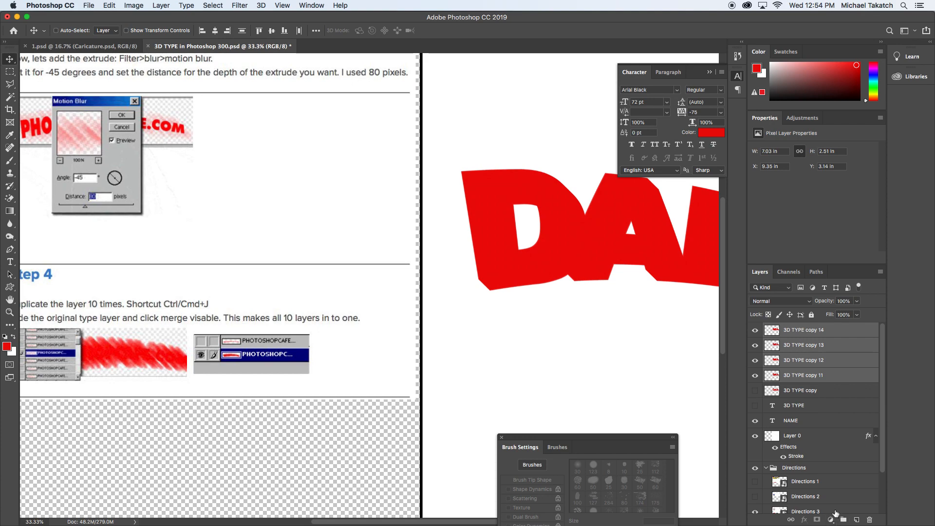
key(super+e)
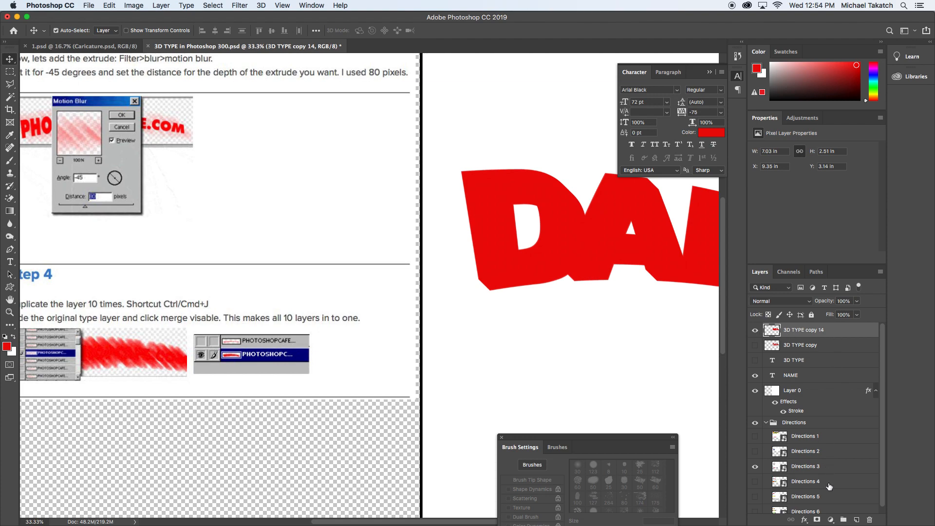
Step: Duplicate the merged 3D TYPE copy 14 layer twice and merge the three layers together
key(super+j)
key(super+j)
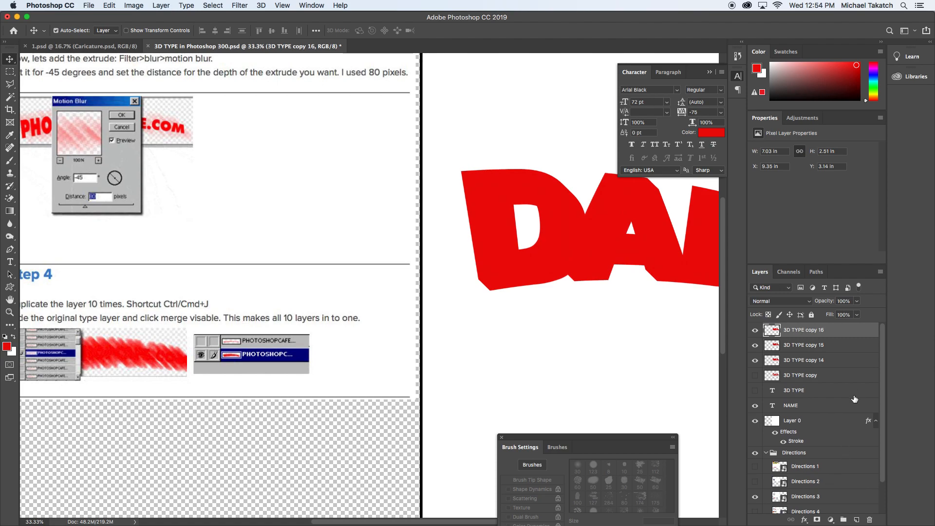
shift+click(839, 361)
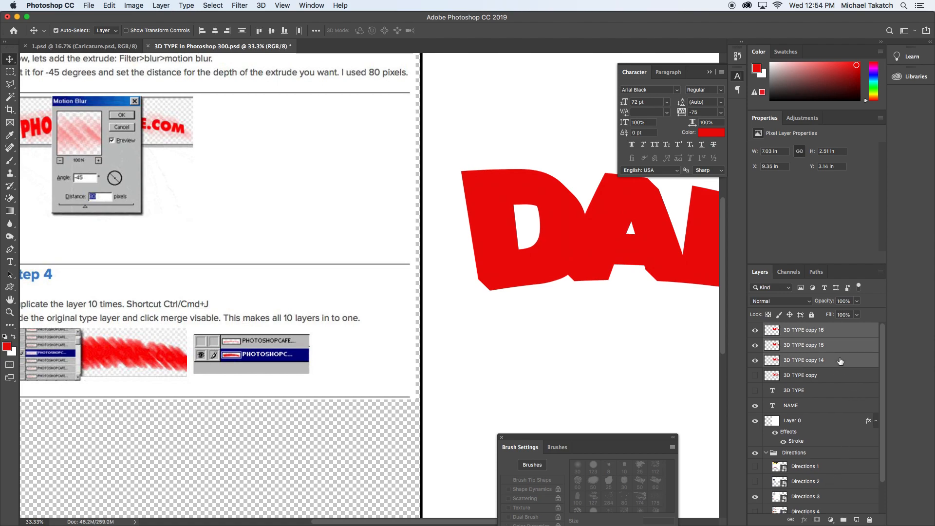
key(super+e)
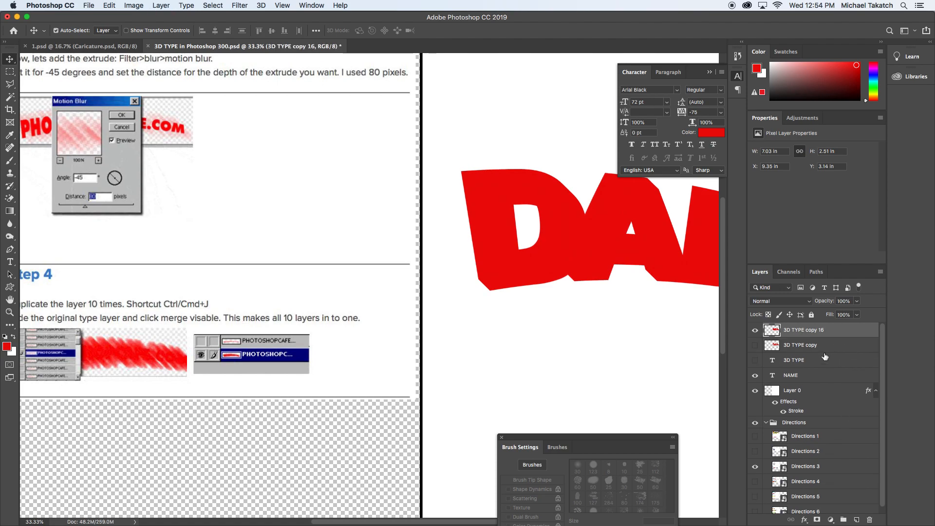
Step: Compare the solid extrusion layer with the unblurred 3D TYPE copy by toggling their visibility
click(755, 331)
click(755, 345)
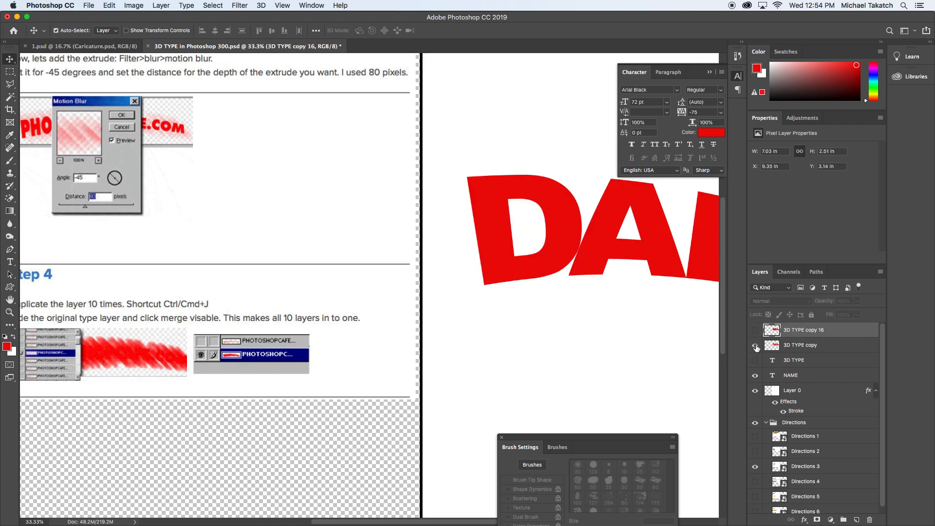
click(755, 345)
click(755, 330)
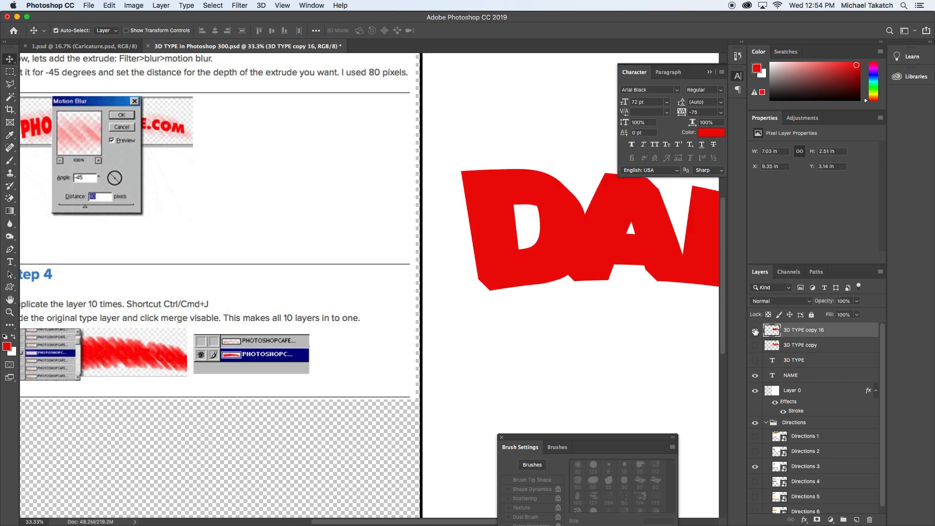
Step: Hide the Directions 3 layer and show Directions 4 to read Steps 5 and 6 of the instructions
click(195, 223)
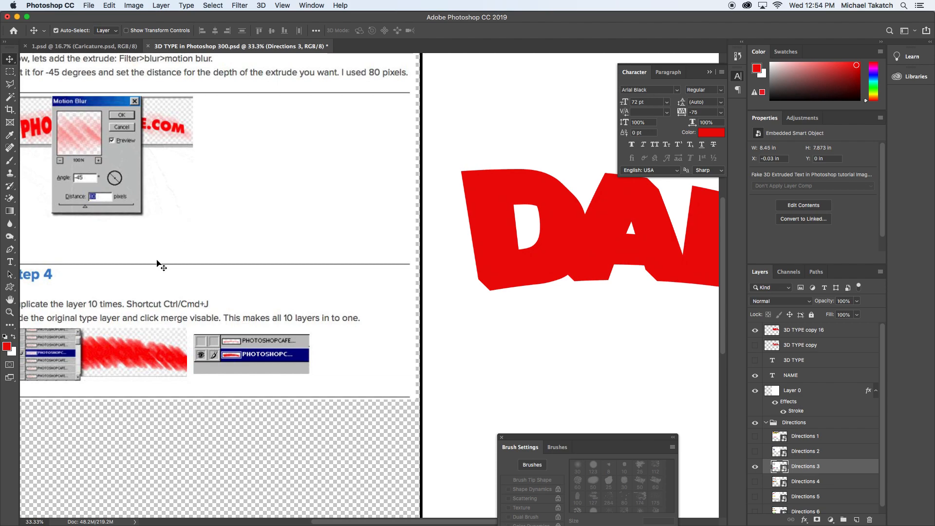
scroll(222, 249, left, 2)
scroll(222, 249, left, 3)
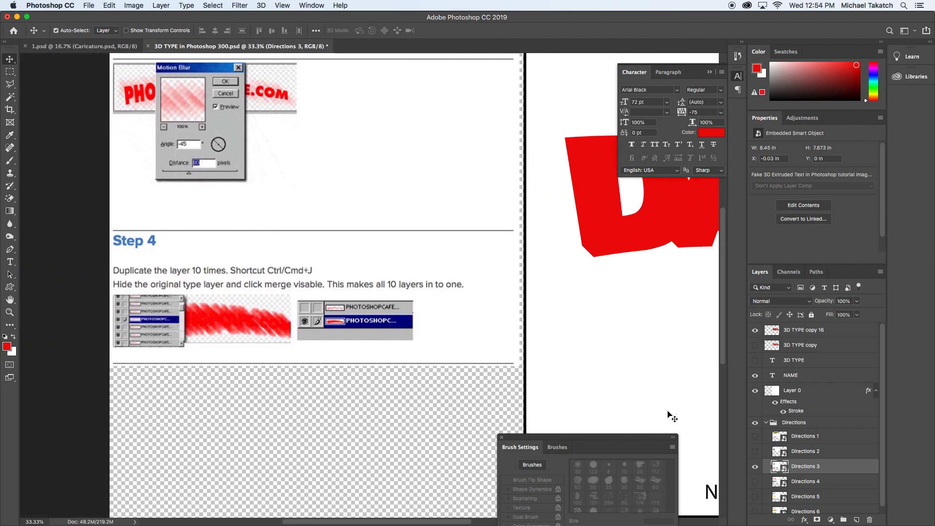
click(755, 470)
click(755, 482)
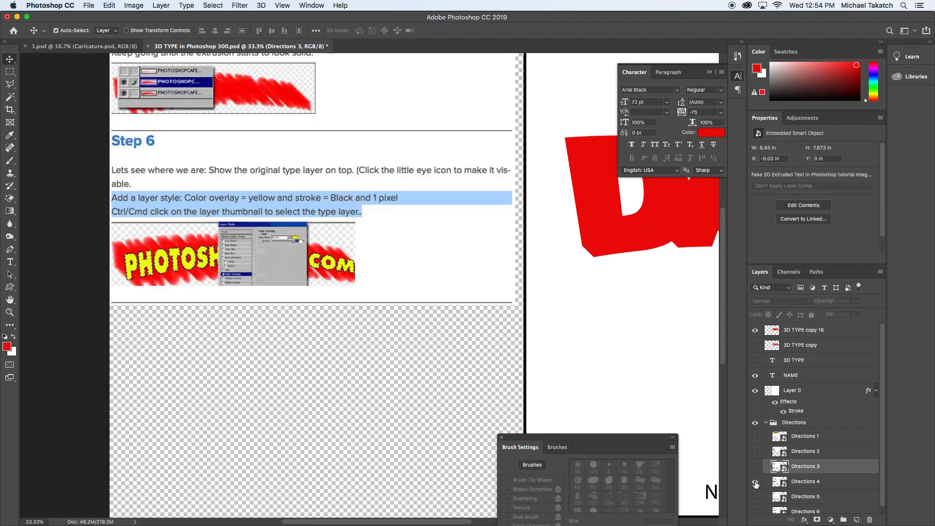
scroll(307, 150, up, 4)
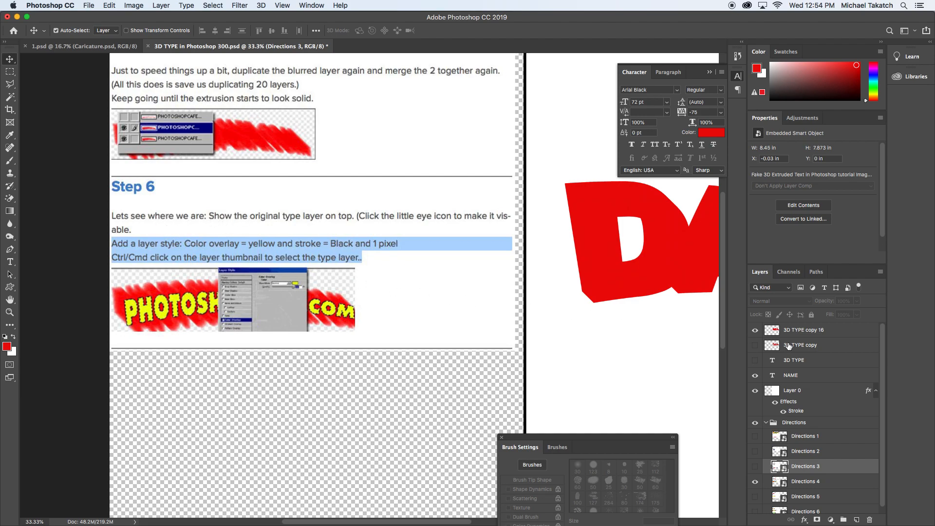
Step: Move the unblurred 3D TYPE copy layer above the extrusion layer and make it visible
drag(829, 346, 827, 330)
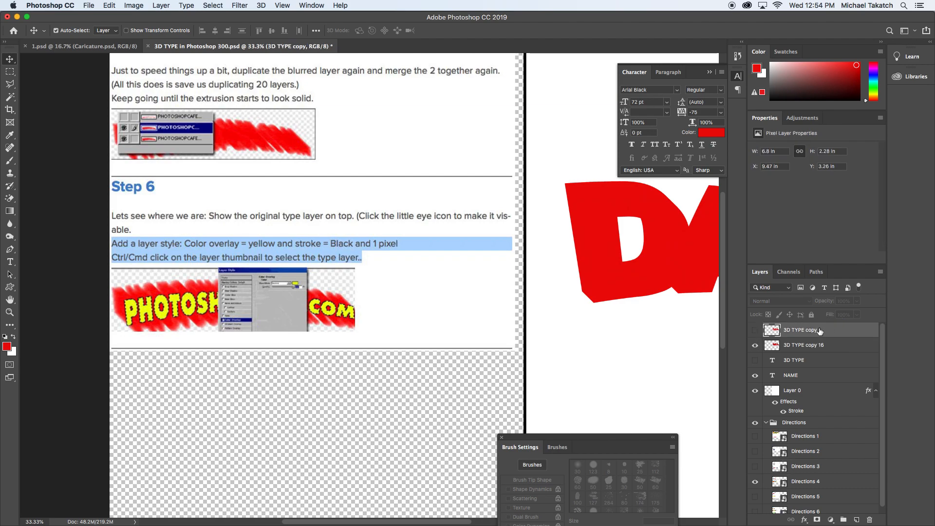
click(755, 330)
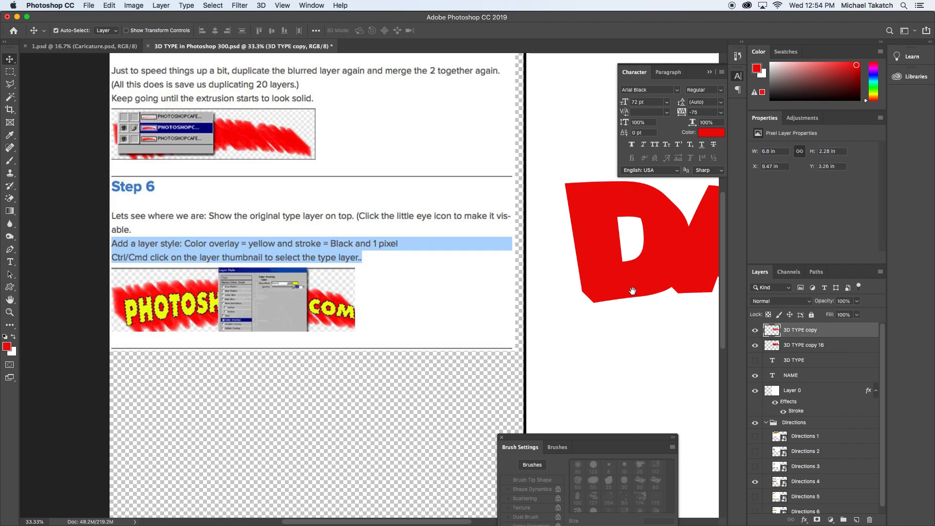
Step: Add a bright yellow Color Overlay at 100% opacity to the unblurred 3D TYPE copy layer's style
scroll(598, 282, right, 10)
scroll(599, 282, up, 1)
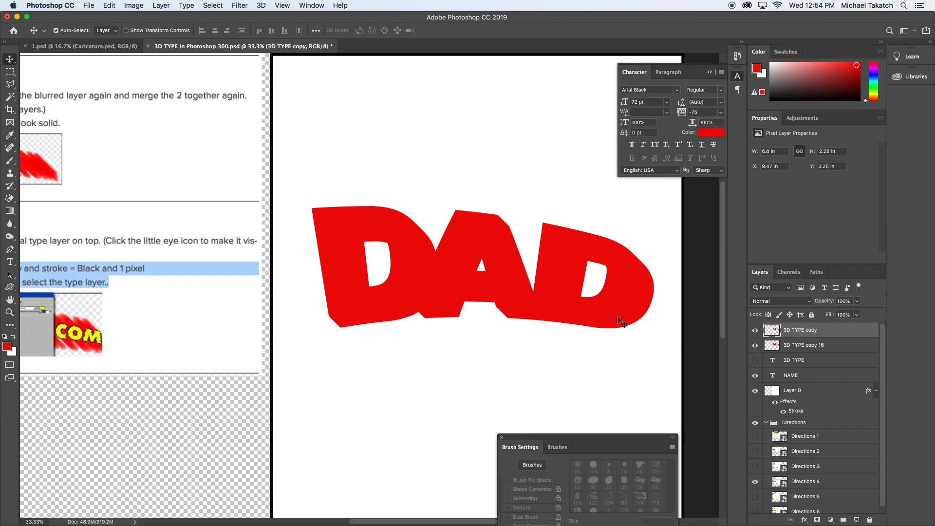
click(754, 346)
click(754, 347)
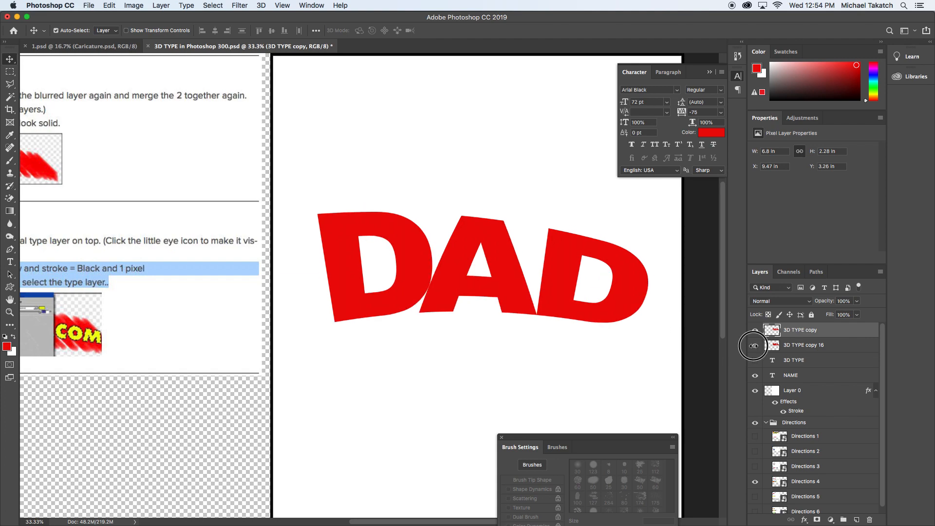
double_click(838, 330)
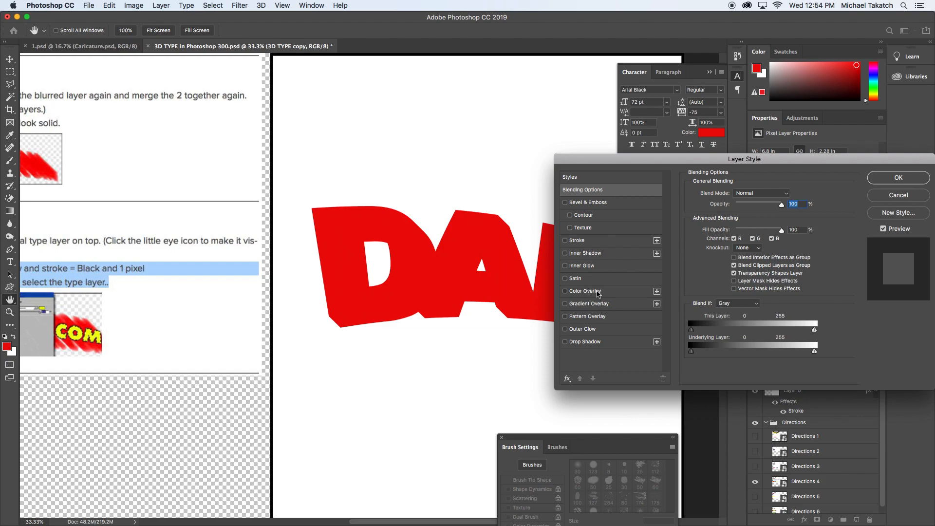
click(598, 292)
click(793, 197)
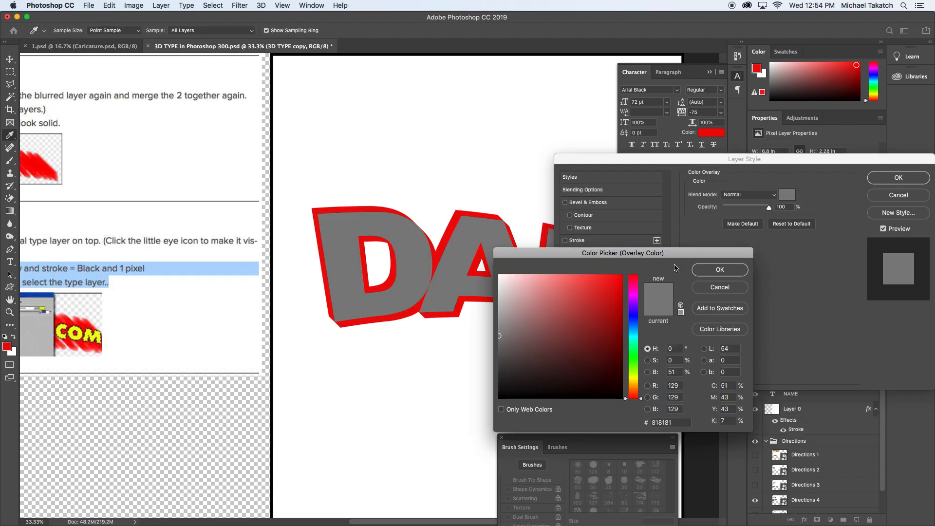
click(634, 378)
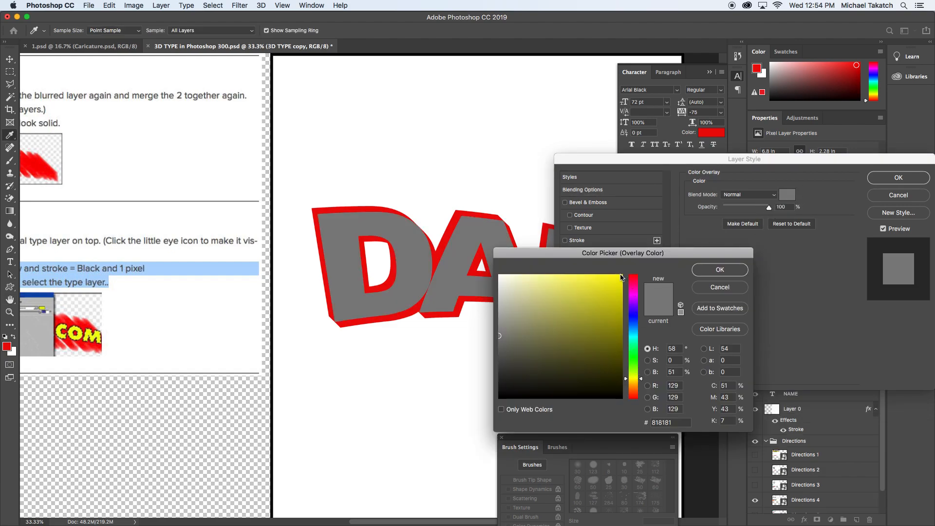
click(619, 276)
click(702, 271)
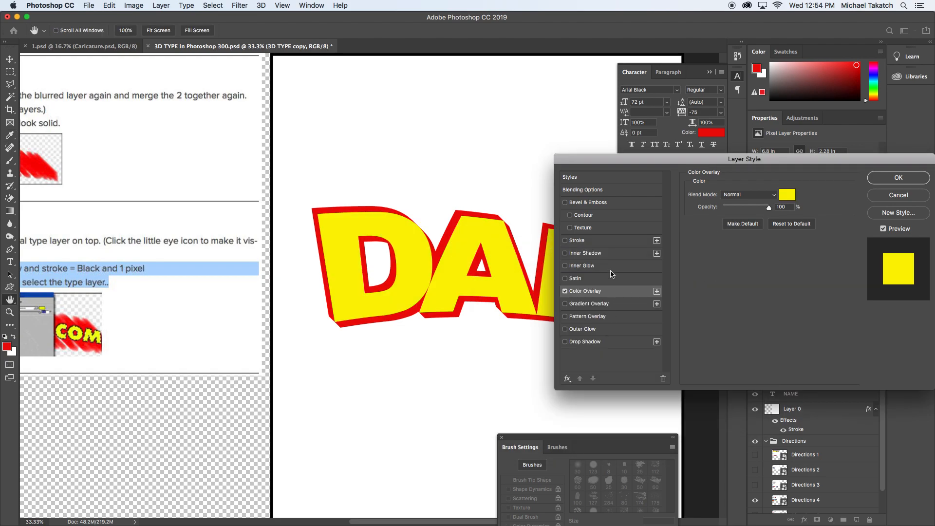
Step: Add a 10 px black inside Stroke to the 3D TYPE copy layer and apply the layer style
click(609, 241)
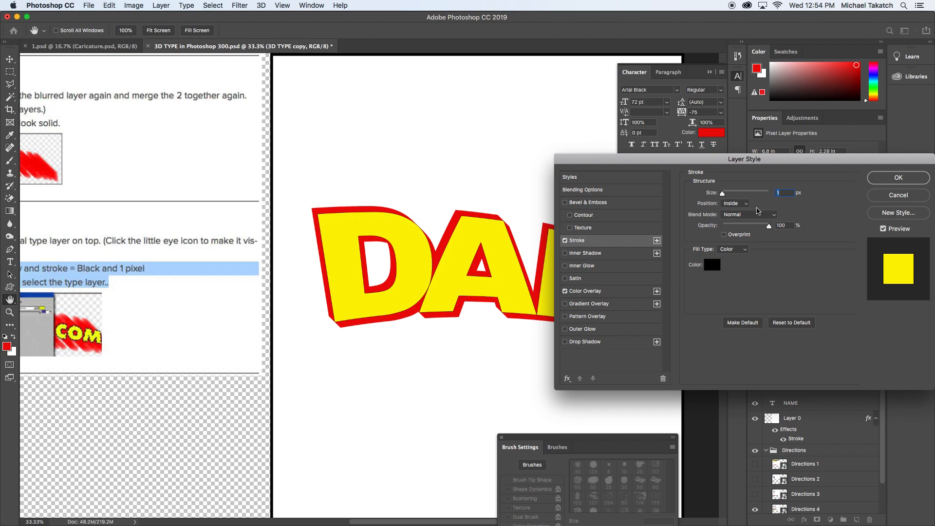
text(3)
key(Up)
key(Up)
key(Up)
key(Up)
key(Up)
key(Up)
key(Up)
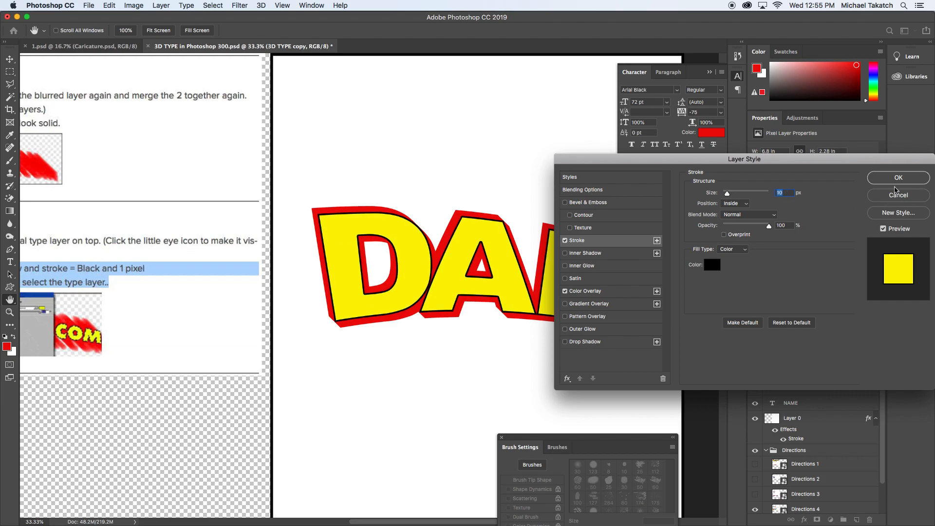
click(884, 182)
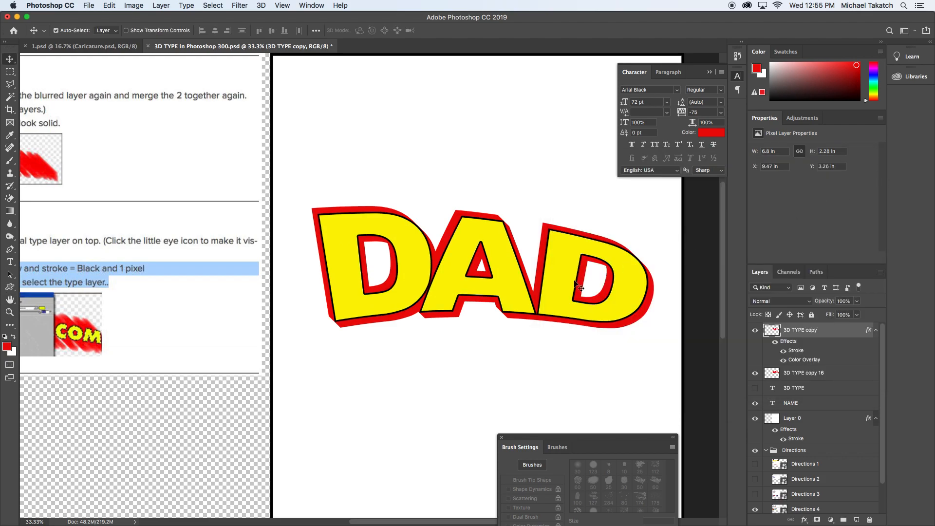
Step: Load the 3D TYPE copy layer's letter shapes as a selection and invert it
drag(330, 297, 505, 267)
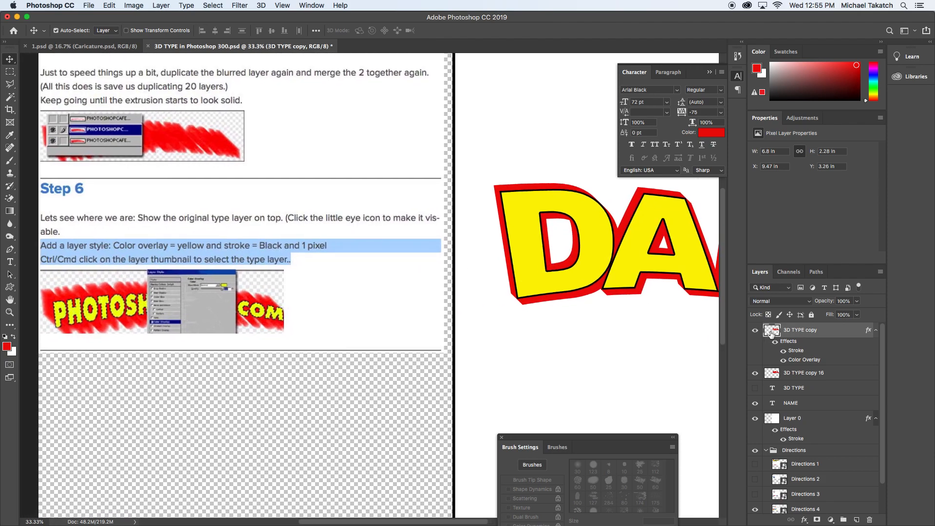
super+click(770, 333)
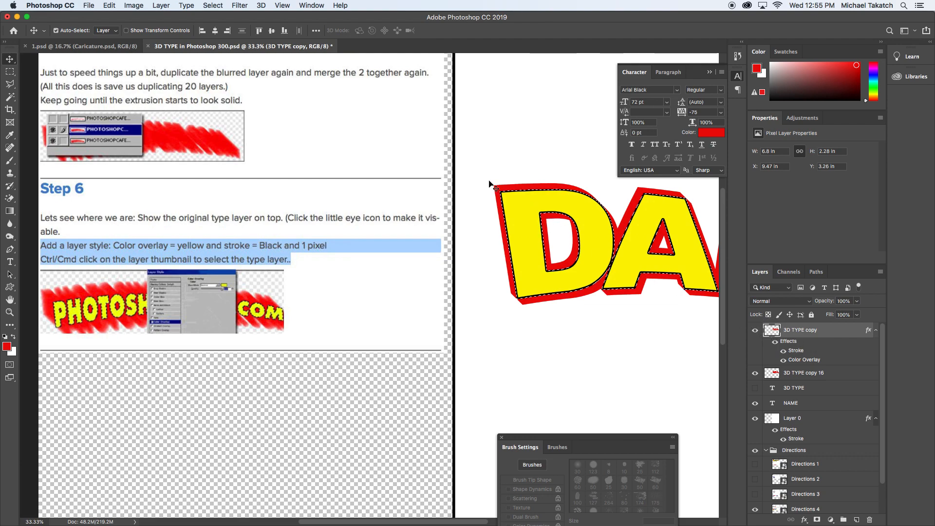
click(212, 6)
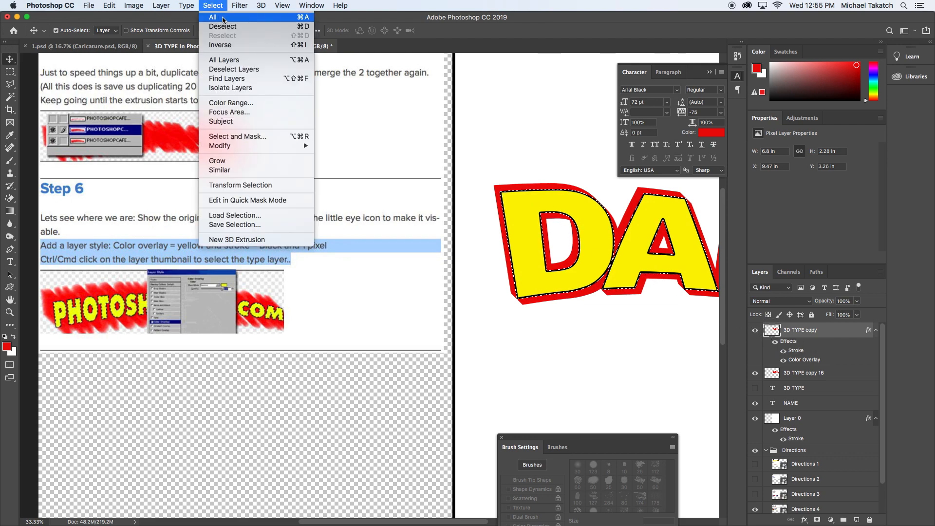
click(267, 47)
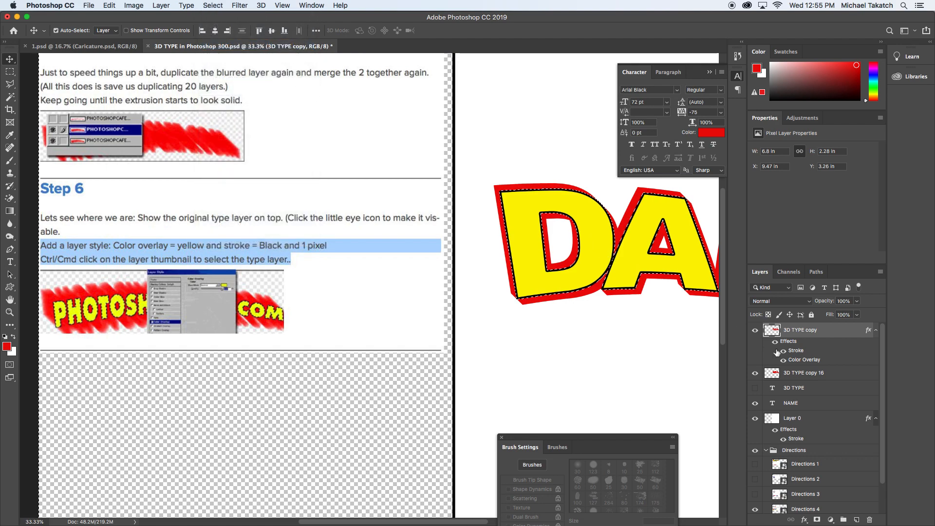
Step: Make the 3D TYPE copy 16 extrusion layer active and switch from the Magic Eraser to the regular Eraser tool
click(754, 330)
click(754, 373)
click(755, 330)
click(832, 374)
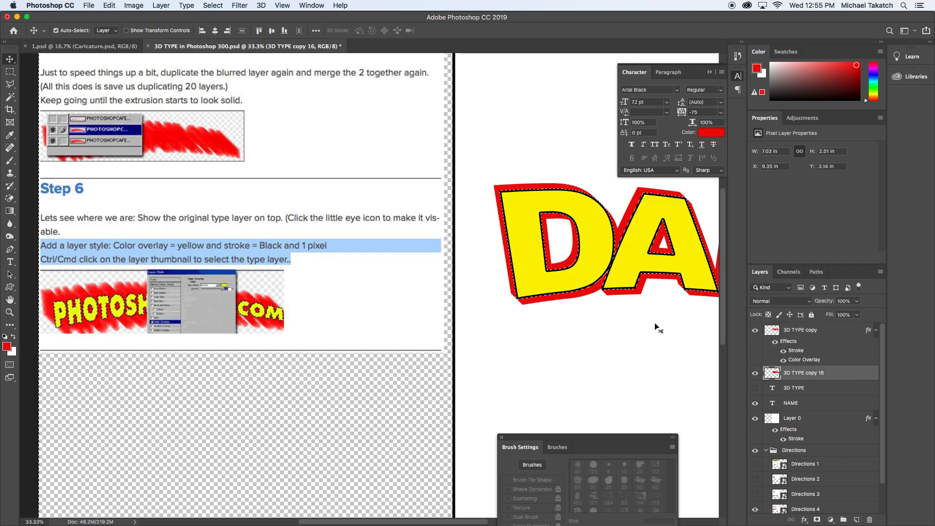
click(11, 199)
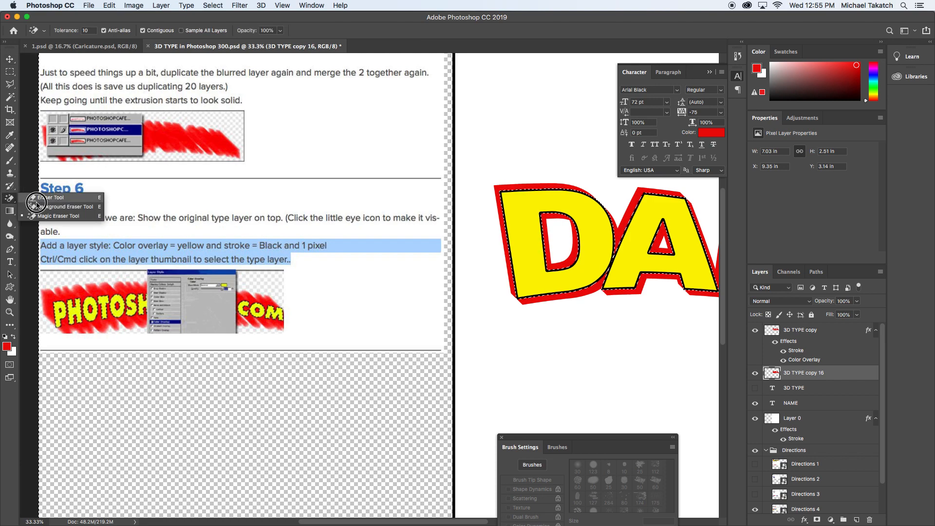
click(49, 199)
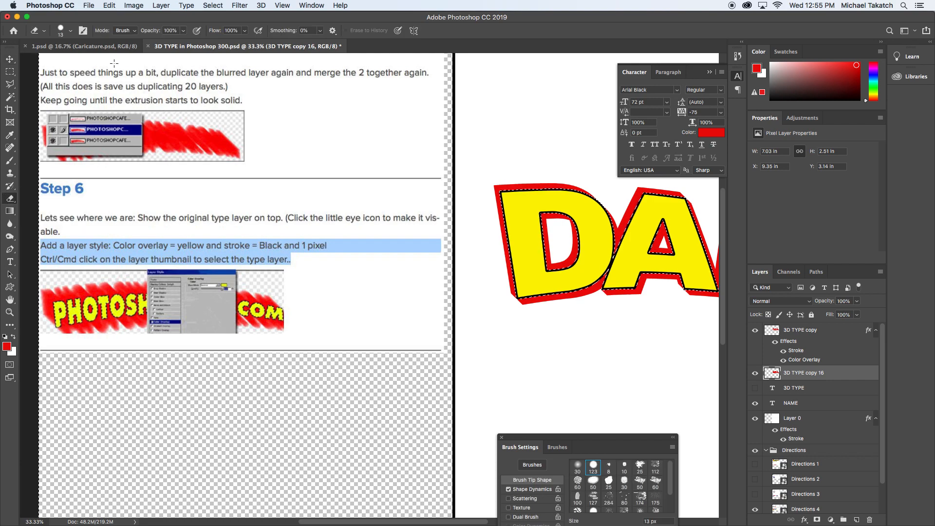
click(67, 31)
click(40, 103)
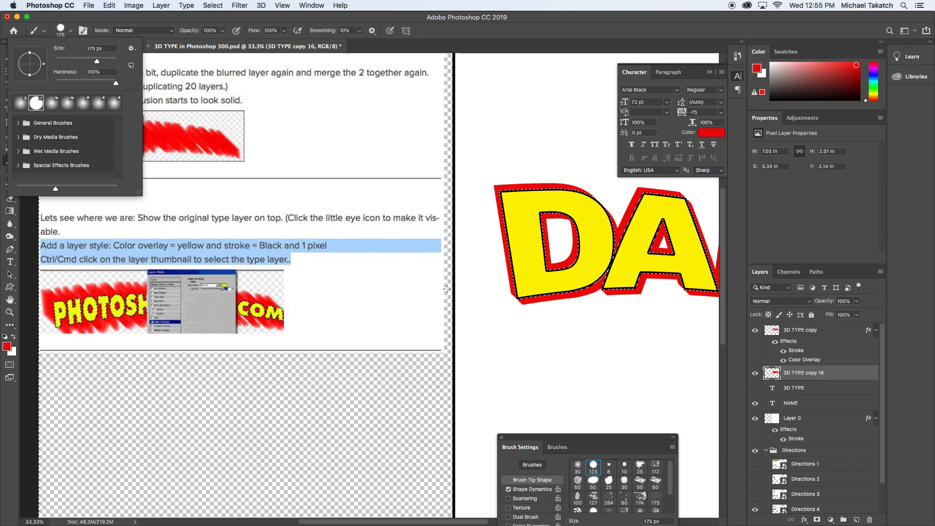
click(529, 311)
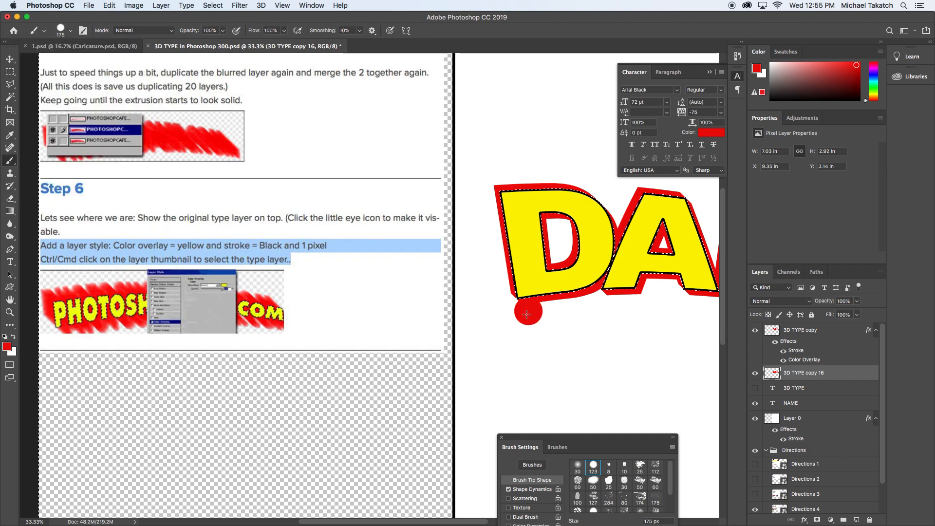
key(super+z)
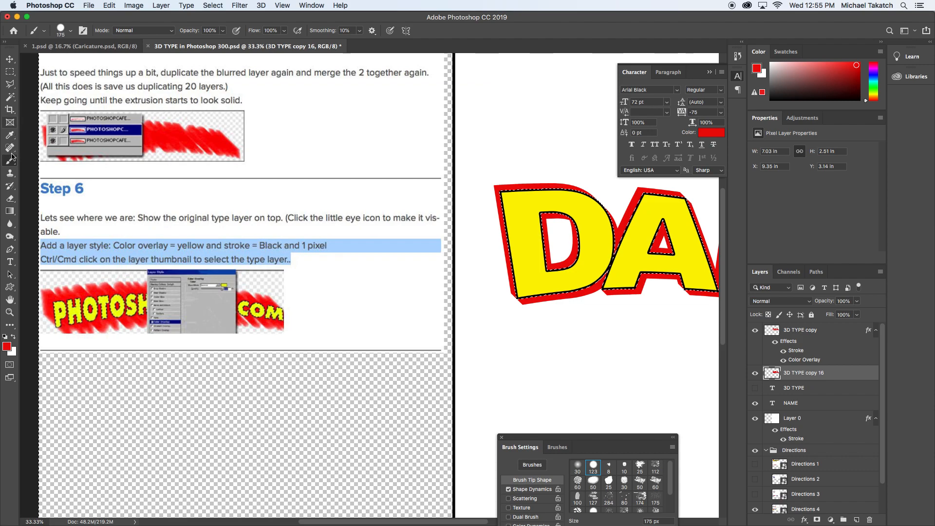
Step: Enlarge the Eraser to 60 px and erase excess red extrusion below the first D, around the A's left foot and inside its counter
click(10, 199)
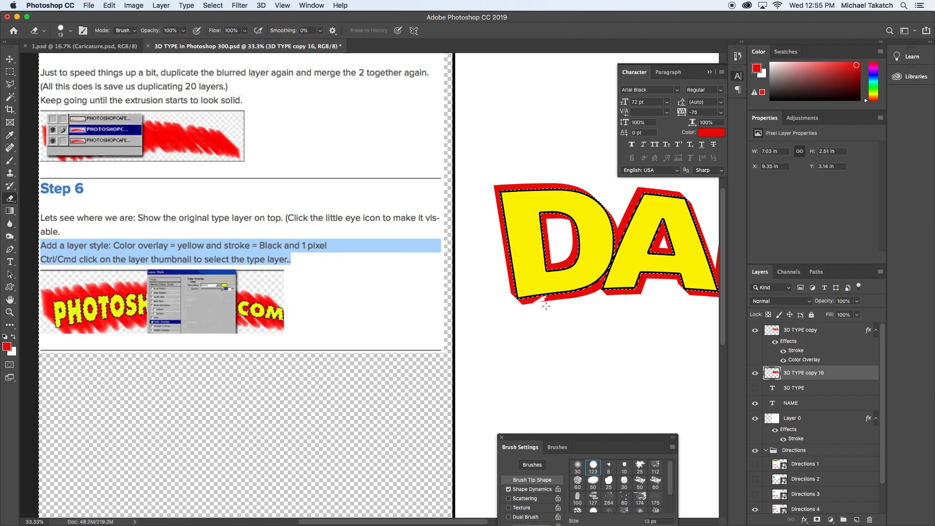
key(super+=)
drag(687, 302, 197, 308)
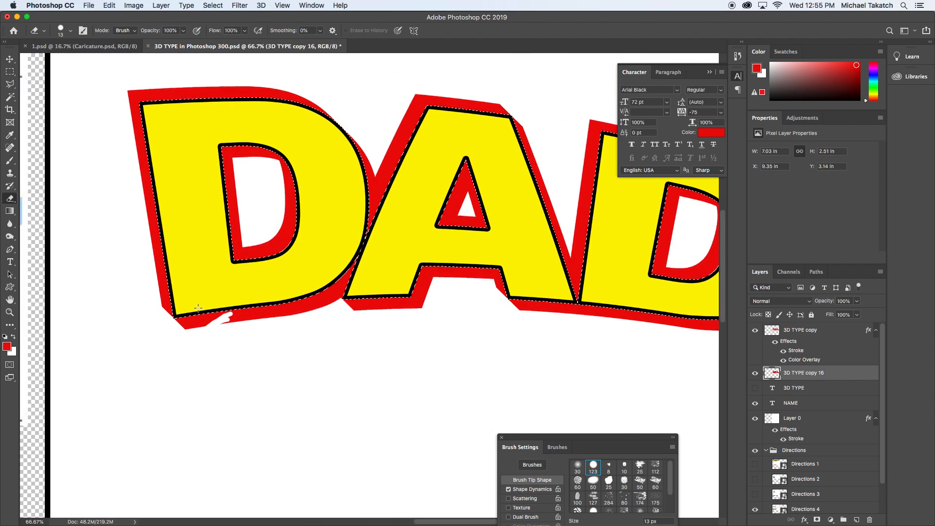
key(bracketright)
key(bracketright)
key(bracketright)
key(bracketright)
key(bracketright)
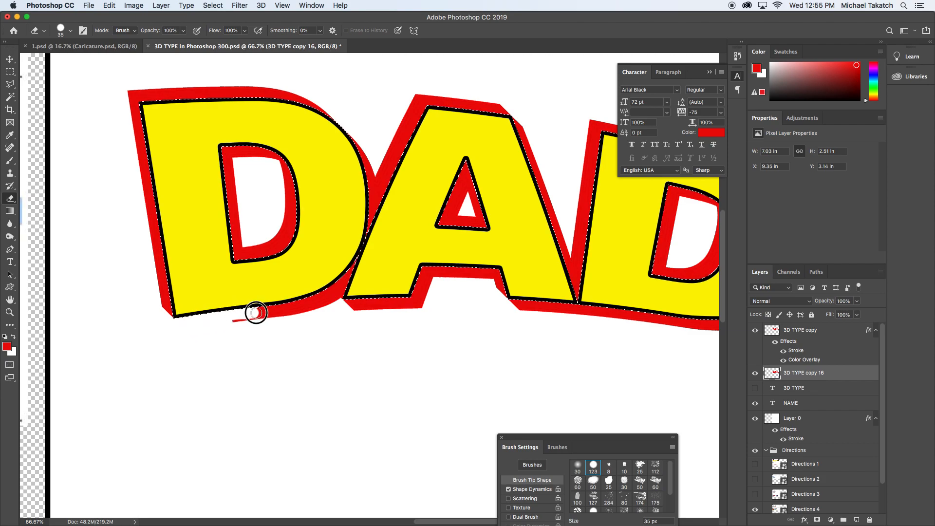
key(bracketright)
key(bracketright)
key(bracketright)
key(bracketright)
key(bracketright)
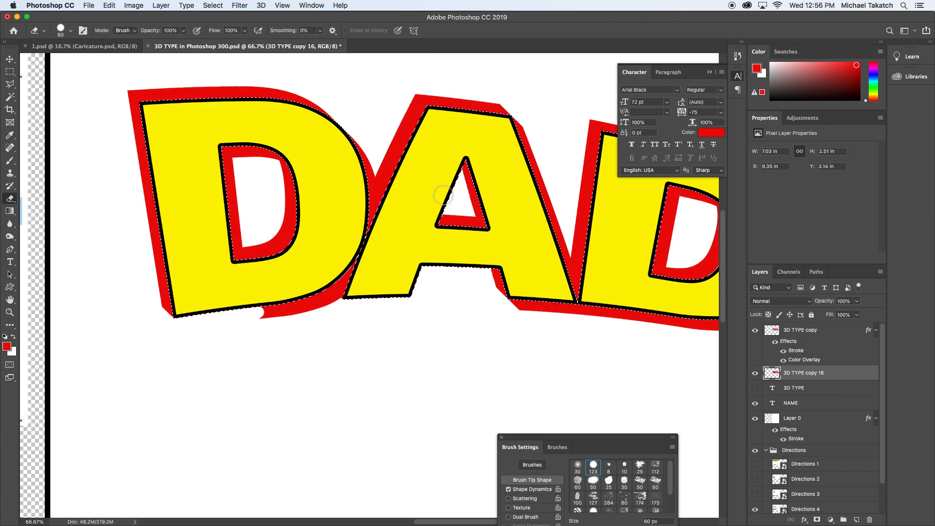
Step: Erase the excess red extrusion along the last D's bottom and right curve and on the left side of its counter
scroll(449, 225, right, 5)
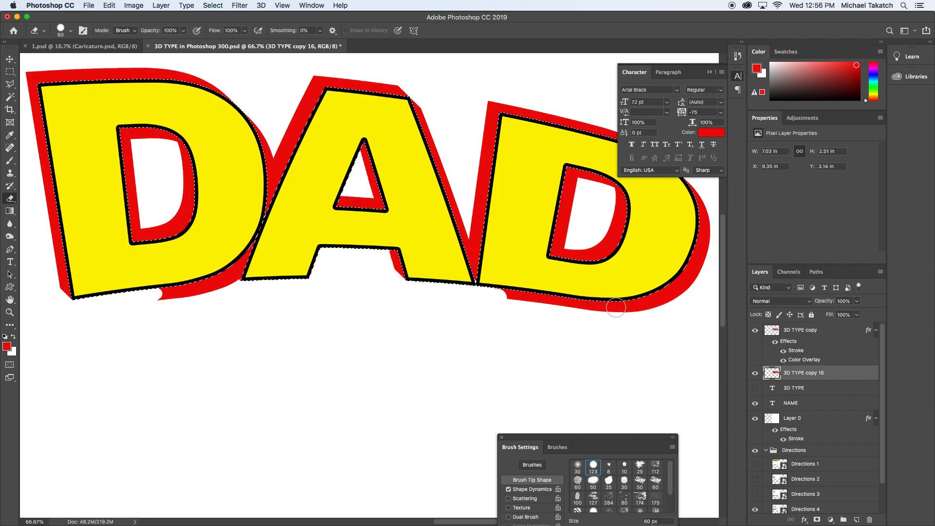
scroll(611, 302, right, 5)
scroll(611, 302, up, 3)
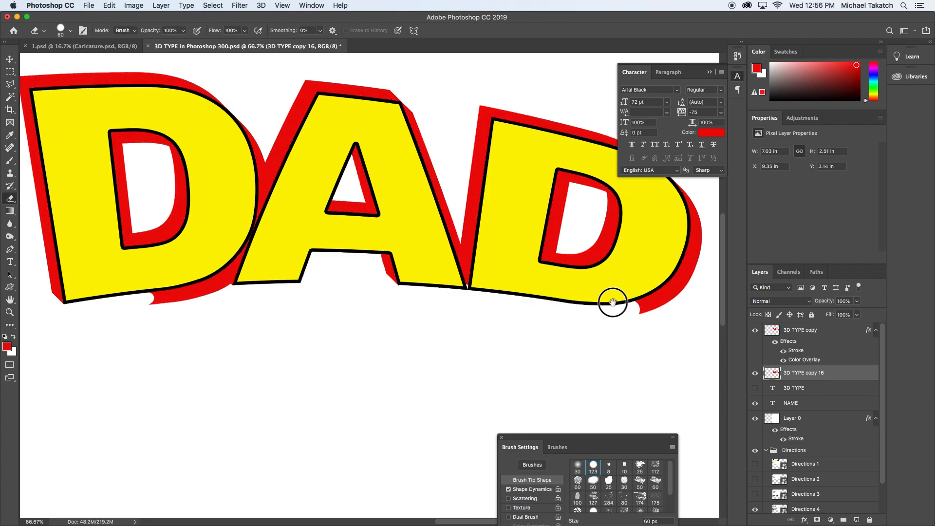
mouse_move(597, 271)
mouse_down()
mouse_move(591, 307)
mouse_move(540, 355)
mouse_up()
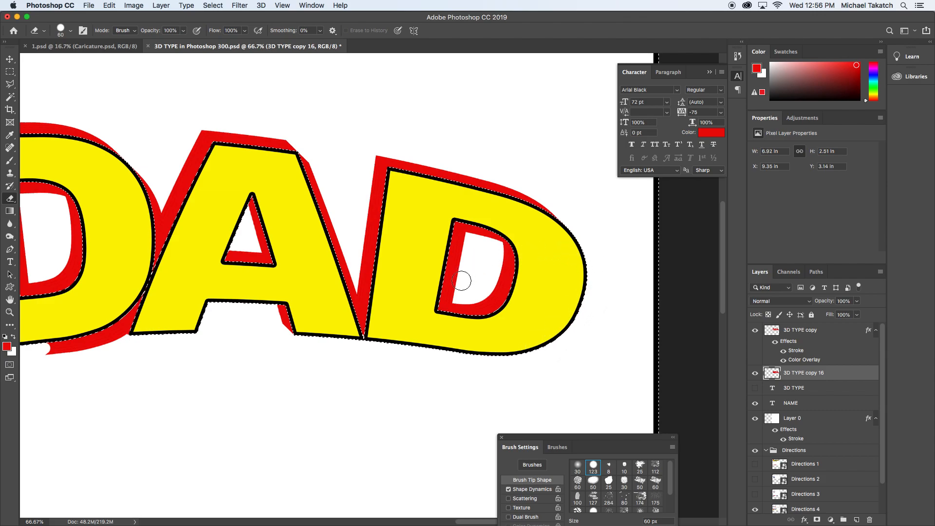
click(453, 293)
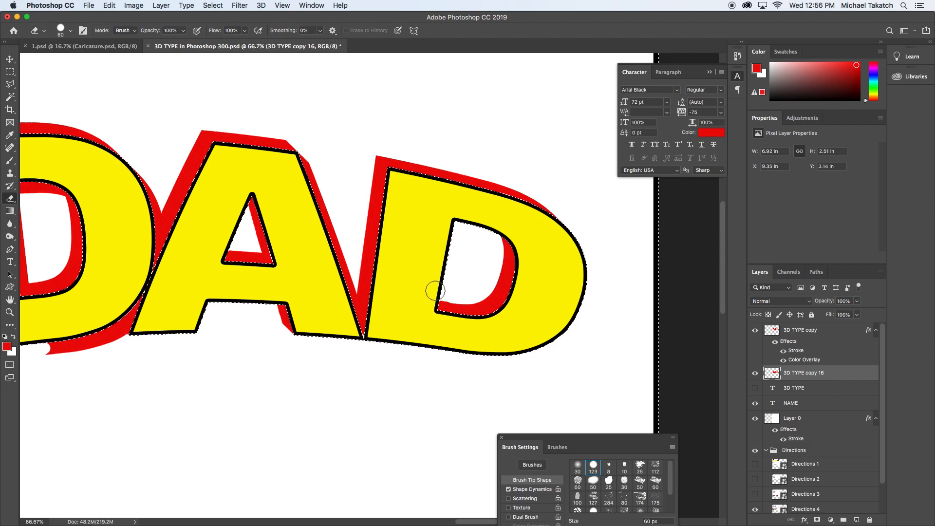
Step: Erase the remaining excess red along the A's right edge and the first D's counter and underside, and clear the selection
scroll(424, 271, left, 5)
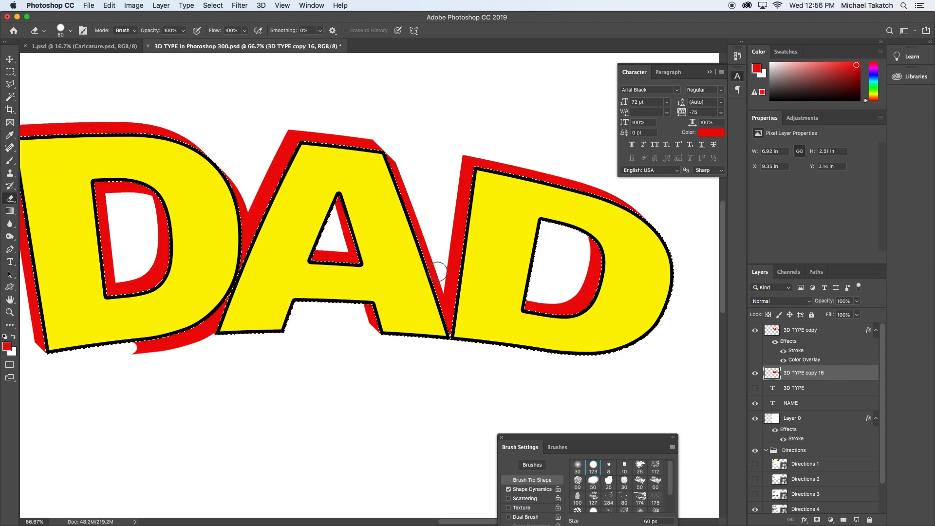
drag(437, 271, 434, 294)
scroll(375, 227, left, 10)
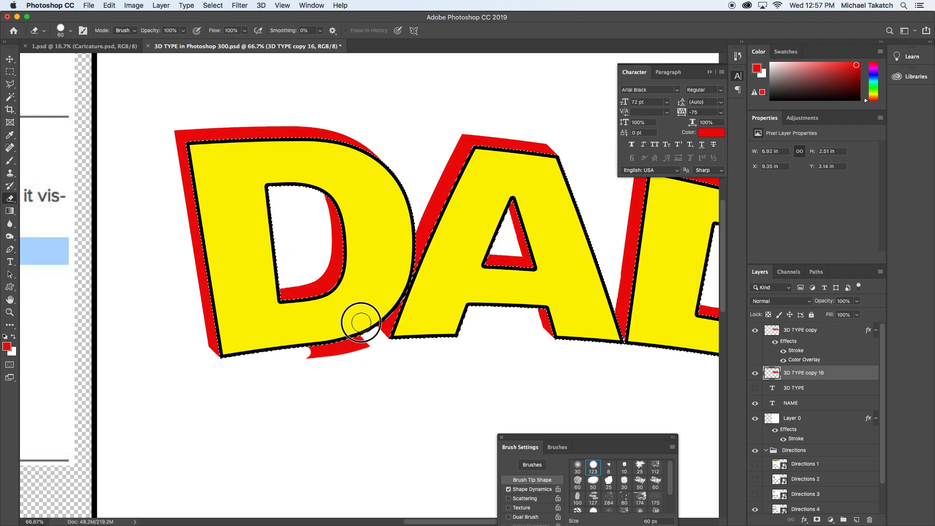
drag(302, 354, 347, 357)
drag(455, 361, 323, 328)
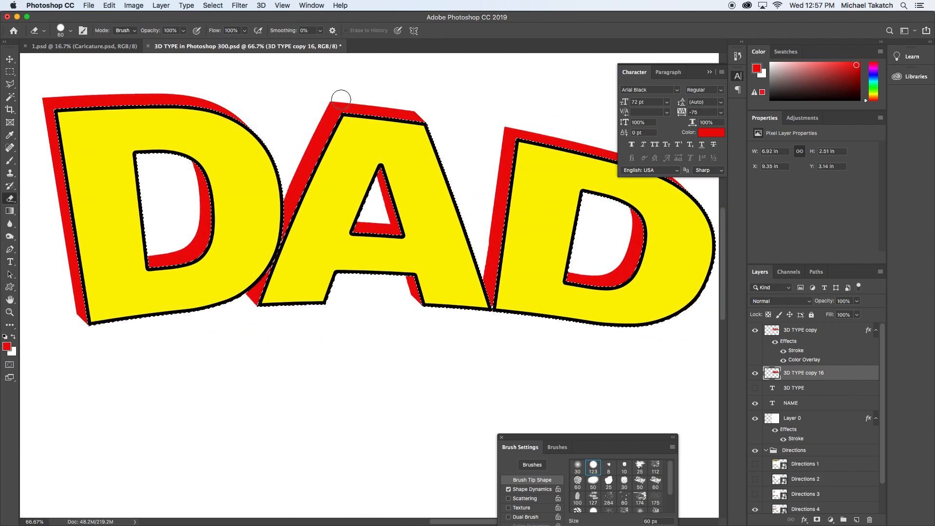
key(super+d)
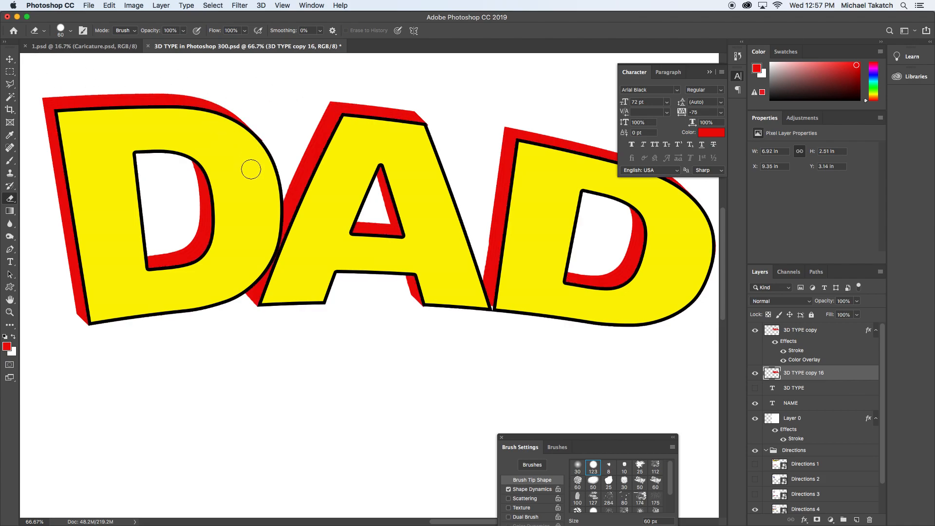
Step: Hide the Directions 4 layer and show Directions 5 to read the instructions through Step 9
mouse_move(233, 176)
mouse_down()
mouse_move(570, 152)
mouse_move(721, 169)
mouse_move(349, 142)
mouse_move(521, 96)
mouse_up()
scroll(789, 430, down, 3)
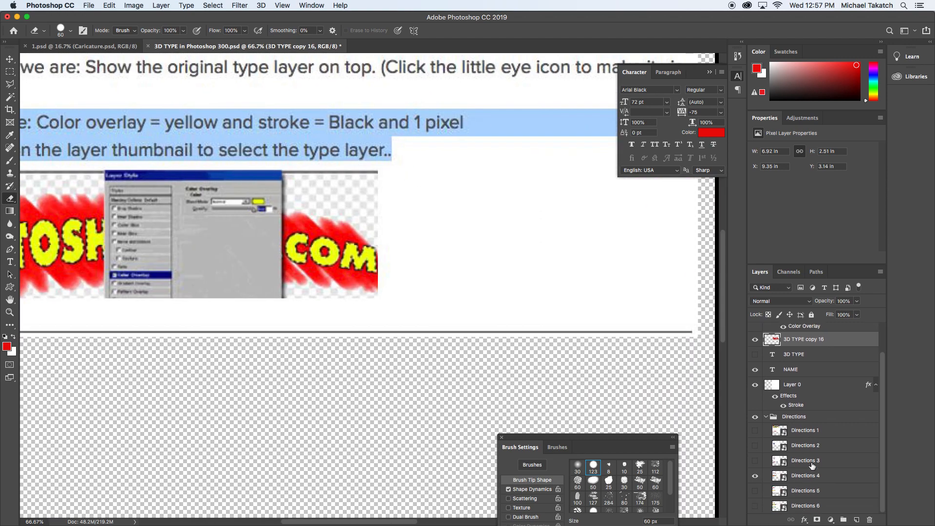
click(754, 481)
click(754, 490)
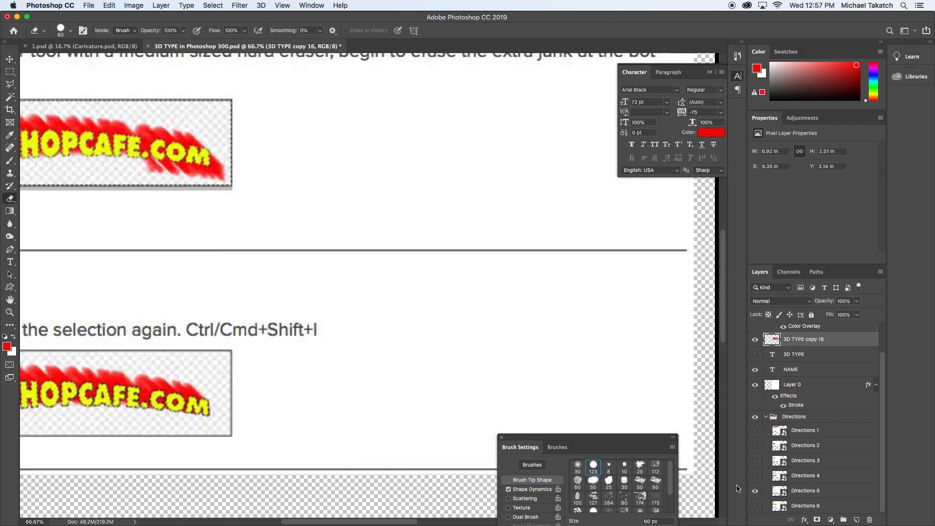
drag(313, 322, 502, 291)
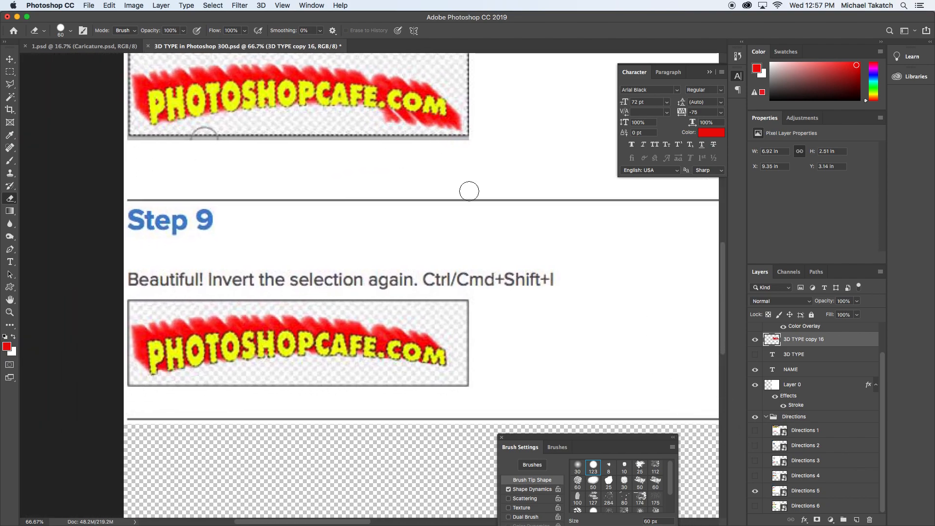
Step: Hide the Directions 5 layer and show Directions 6 to read Step 12 on adding airbrush shadows
click(755, 490)
click(755, 505)
drag(553, 317, 511, 283)
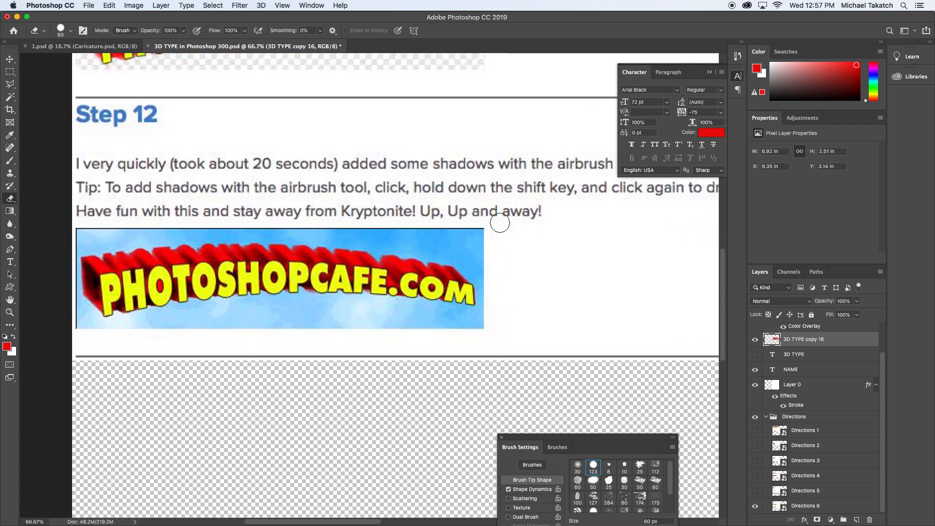
Step: Return to the DAD lettering and toggle the 3D TYPE copy 16 layer off and on to check the extrusion
drag(488, 226, 417, 252)
scroll(416, 252, right, 3)
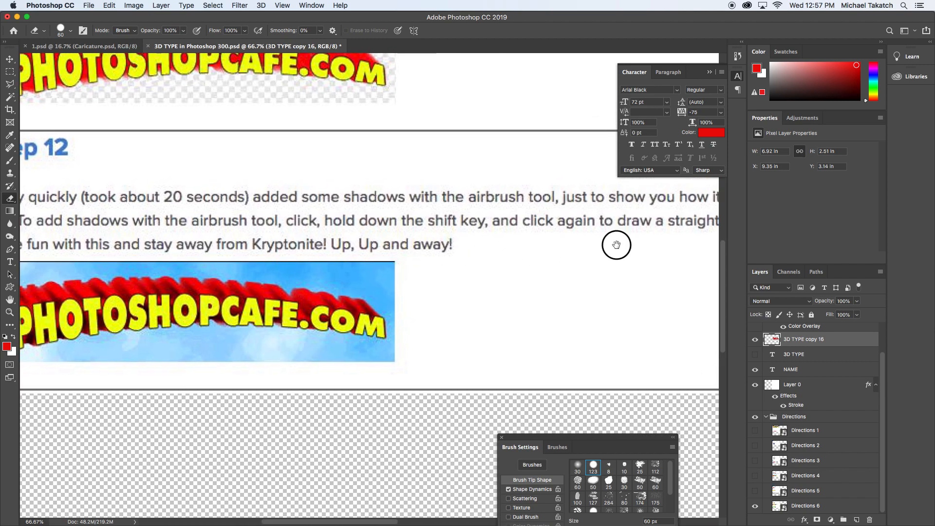
scroll(615, 244, right, 15)
scroll(615, 243, up, 5)
scroll(468, 284, right, 10)
scroll(469, 284, up, 3)
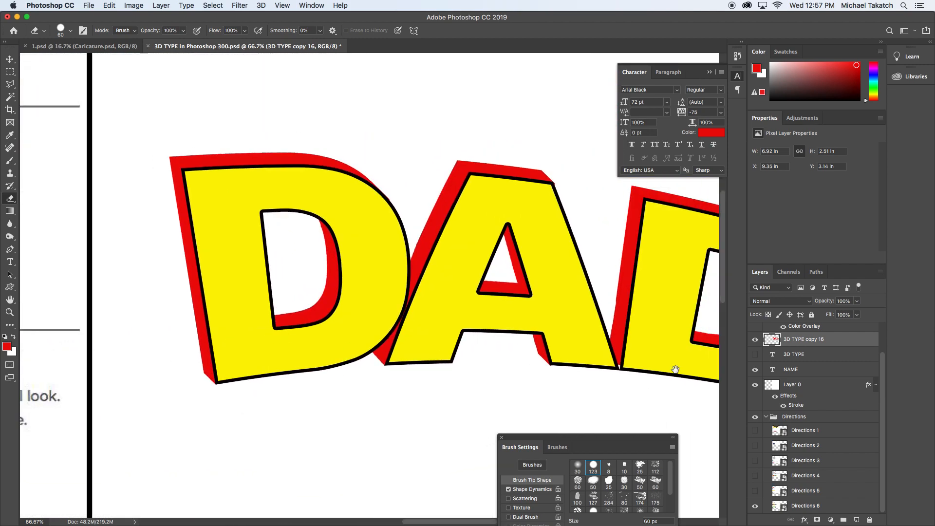
click(755, 340)
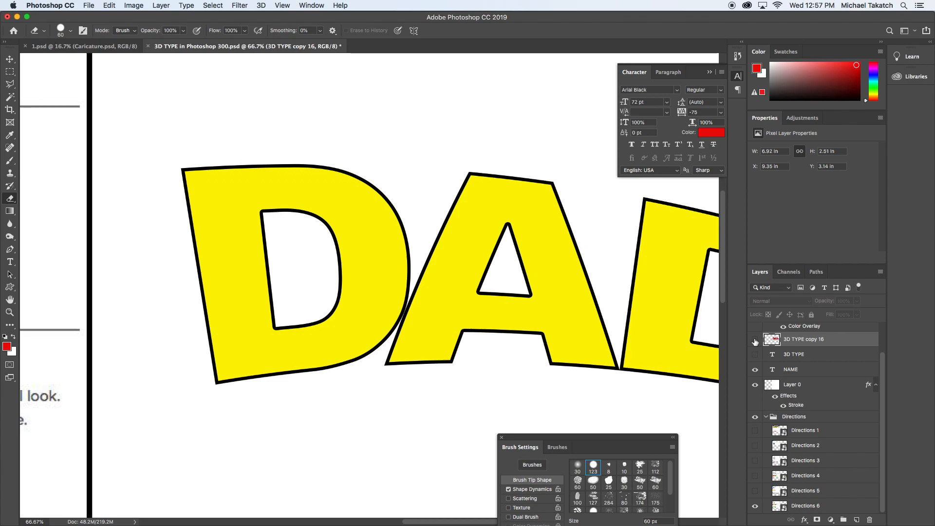
click(755, 340)
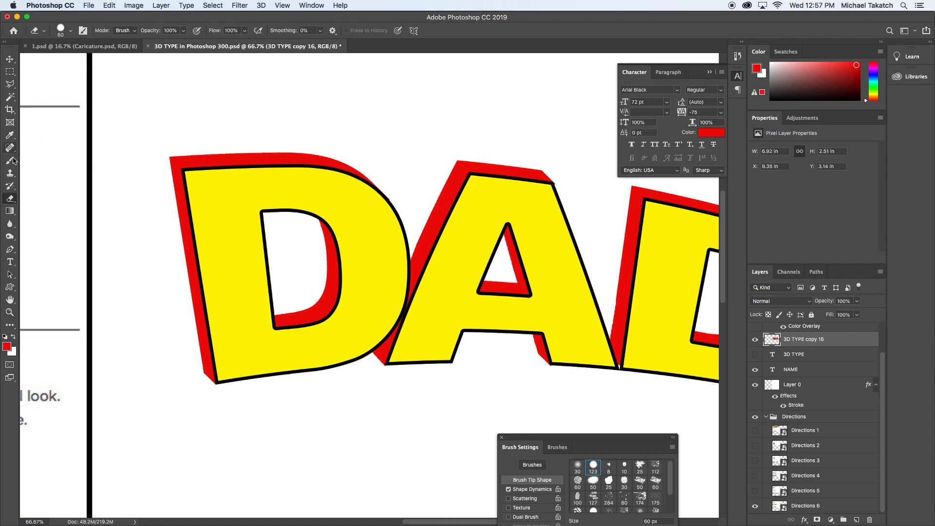
Step: Lock the transparent pixels of the 3D TYPE copy 16 layer and set up a black brush at 22% opacity
click(768, 314)
mouse_move(176, 160)
mouse_down()
mouse_move(224, 171)
mouse_move(252, 162)
mouse_up()
key(super+z)
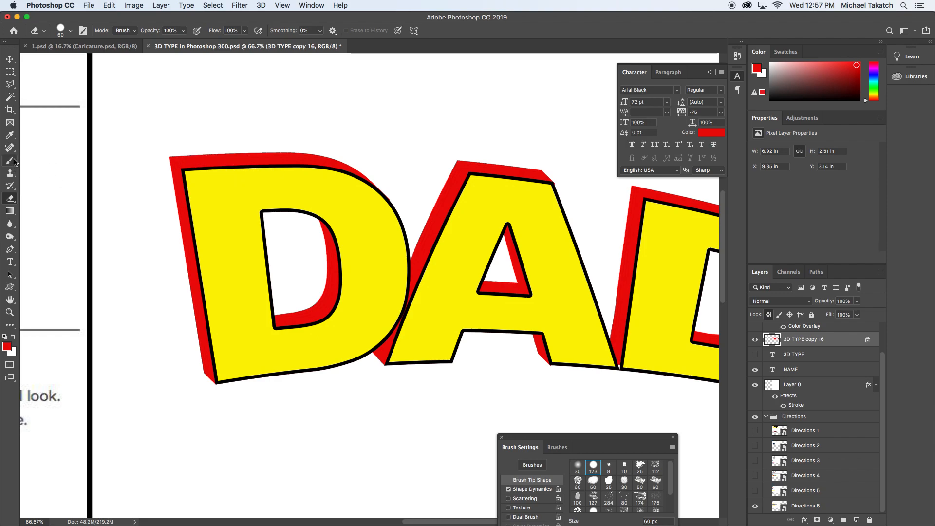
key(b)
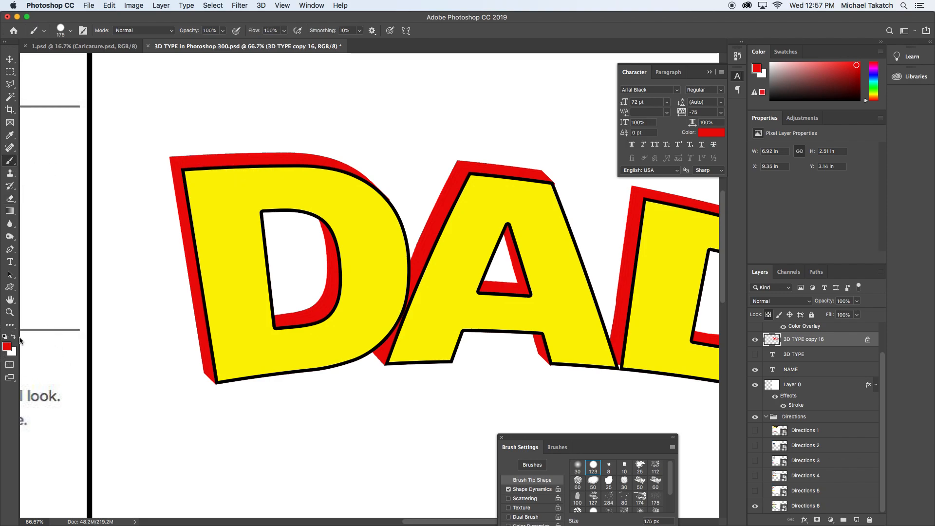
key(d)
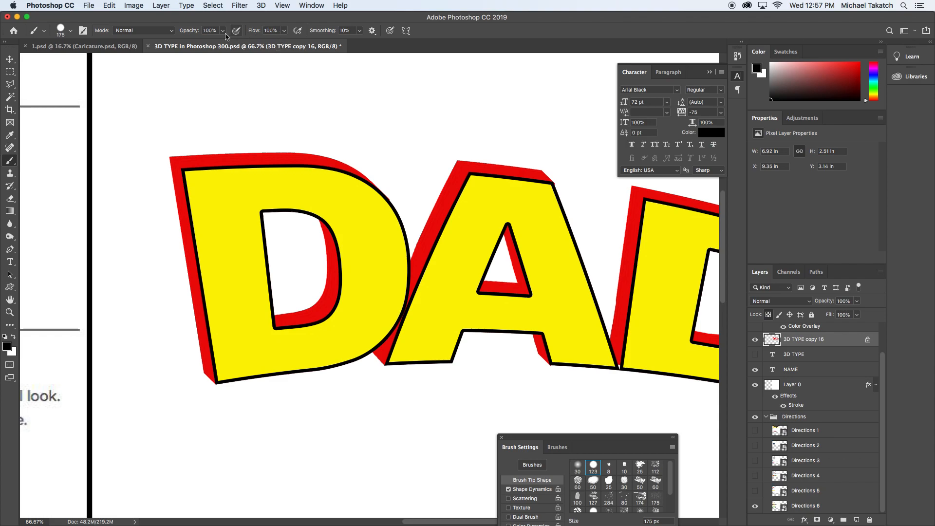
drag(222, 30, 187, 43)
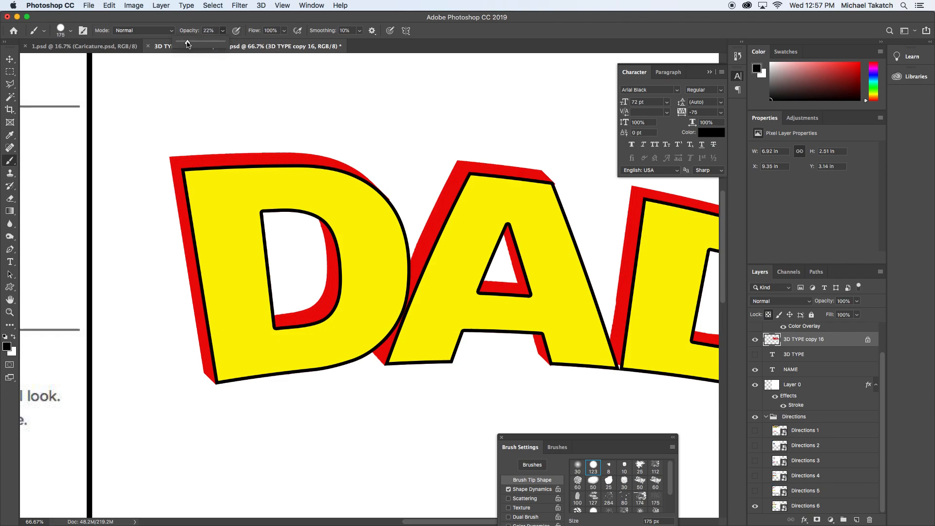
click(64, 31)
key(s)
click(202, 99)
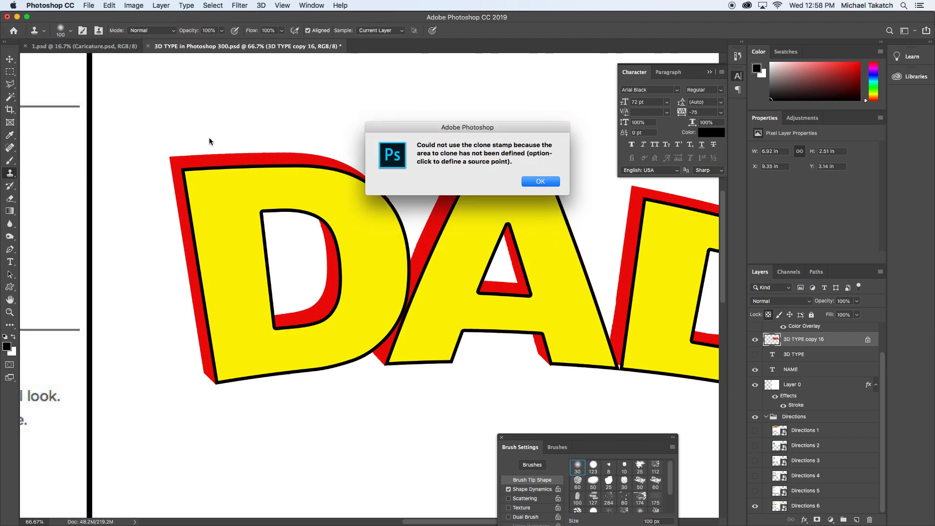
click(540, 188)
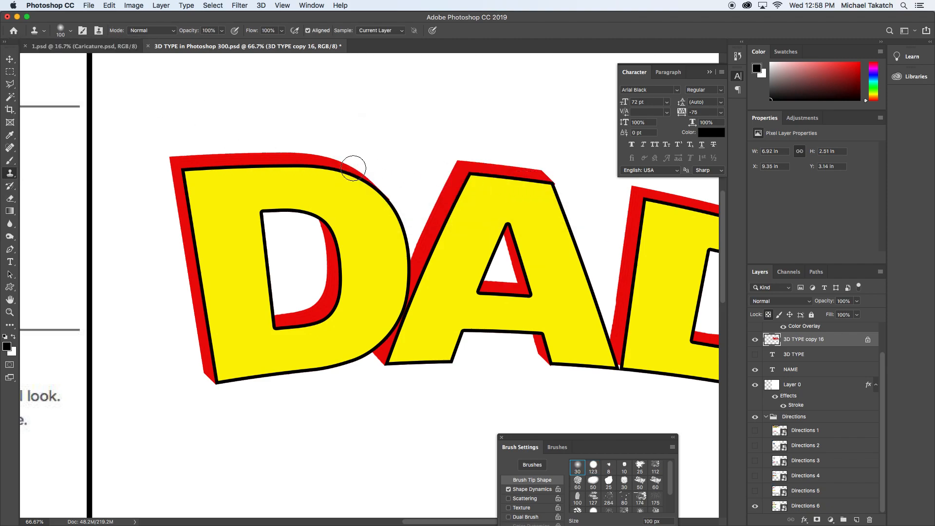
click(263, 169)
click(289, 167)
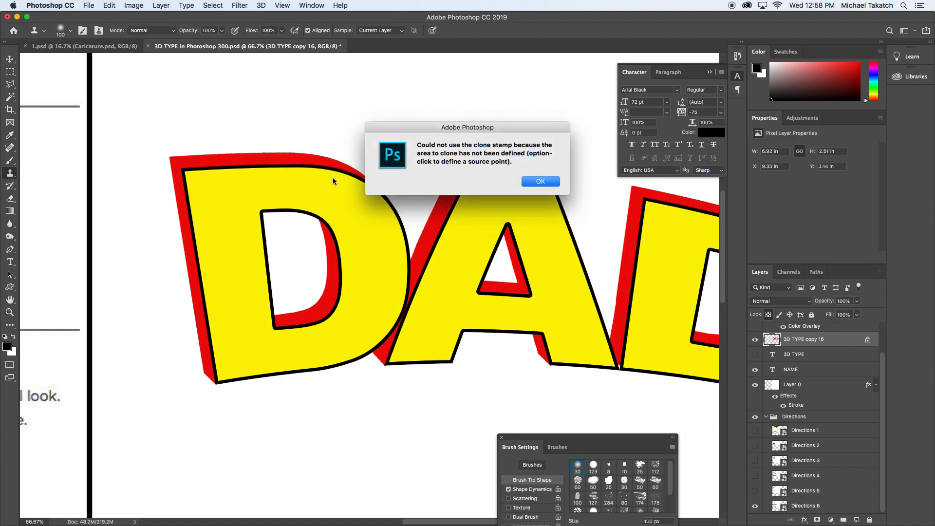
click(540, 184)
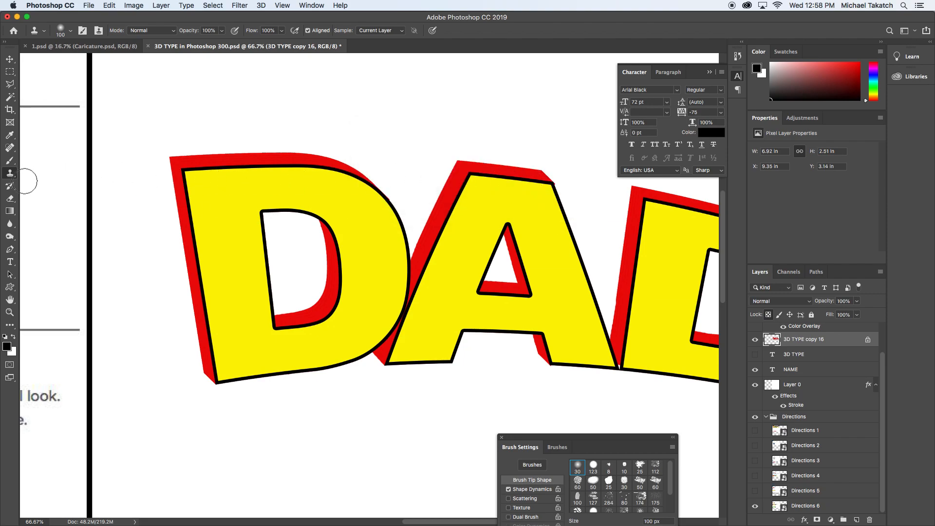
click(10, 162)
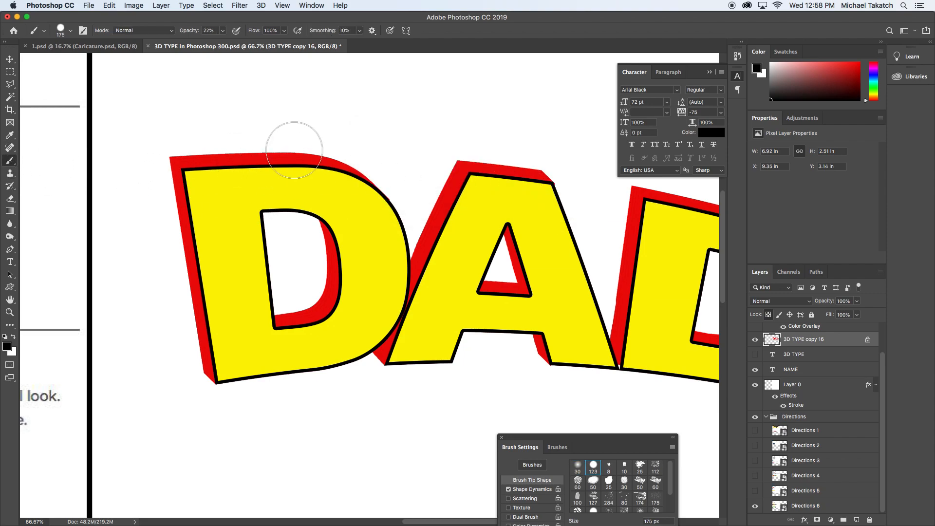
mouse_move(222, 155)
mouse_down()
mouse_move(312, 165)
mouse_move(210, 159)
mouse_up()
key(ctrl+z)
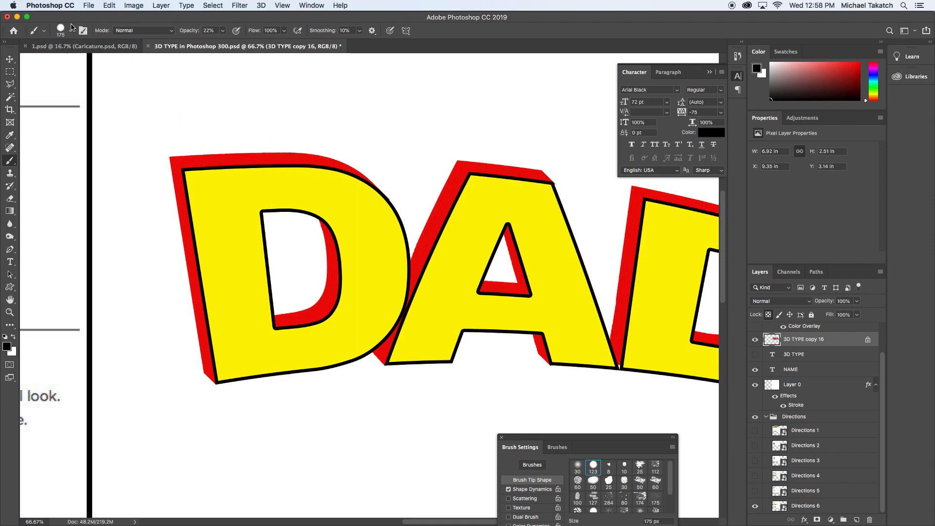
Step: Soften the brush to 17% hardness, try it on the first D's top extrusion, and undo the test stroke
click(70, 30)
key(s)
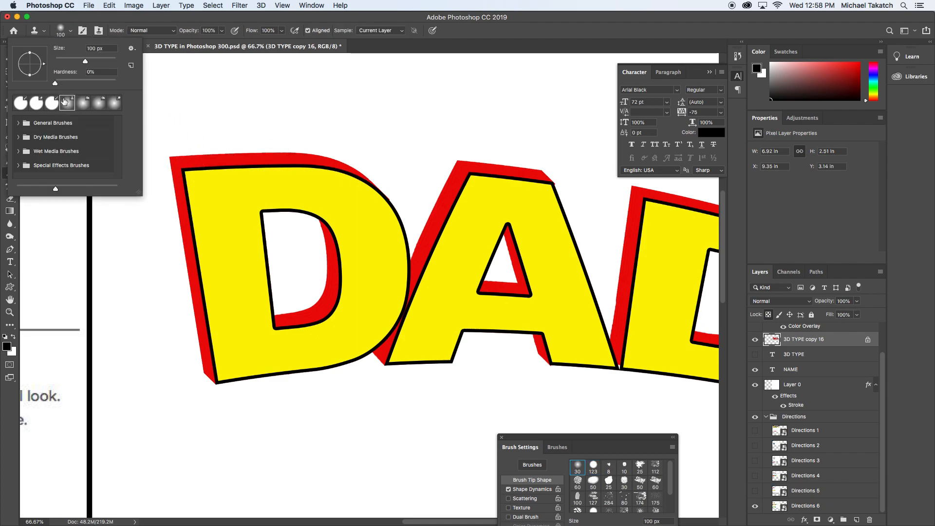
key(b)
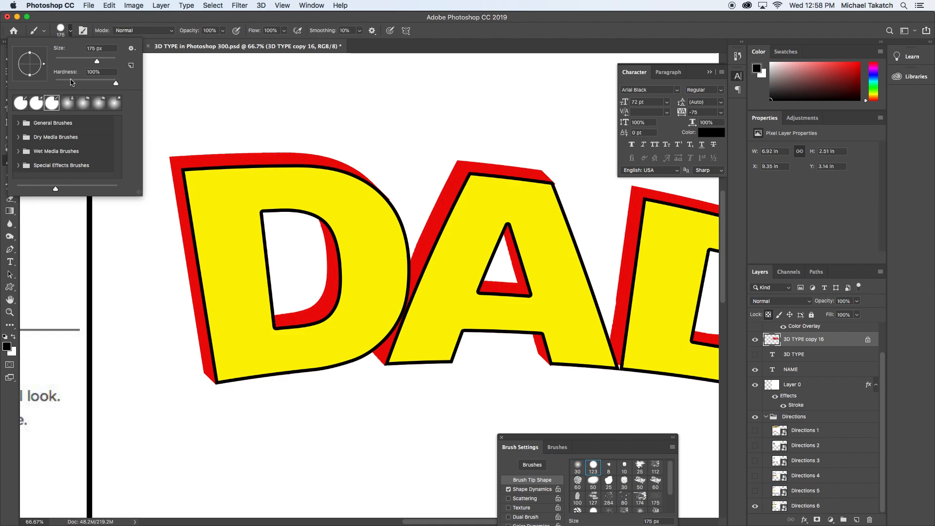
drag(115, 86, 65, 86)
click(191, 100)
drag(236, 159, 250, 156)
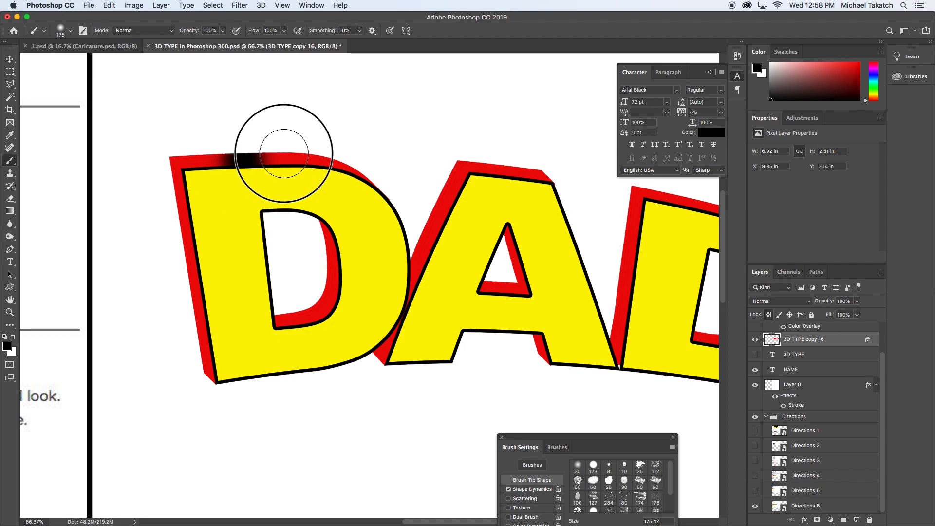
key(super+z)
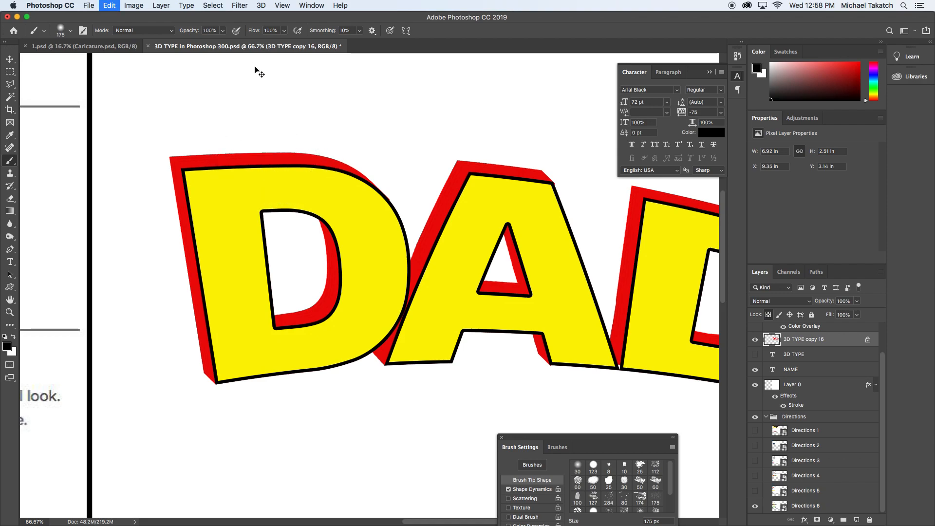
Step: Lower the brush opacity to 14% and airbrush faint black shadows on the upper left extrusion of the first D and the A
click(222, 32)
click(184, 45)
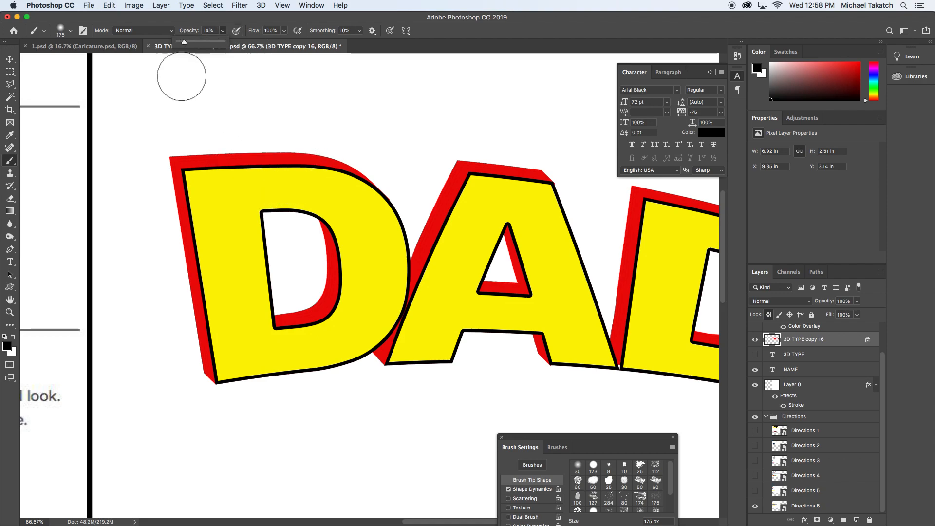
mouse_move(156, 172)
mouse_down()
mouse_move(188, 218)
mouse_move(215, 286)
mouse_move(186, 209)
mouse_move(149, 156)
mouse_up()
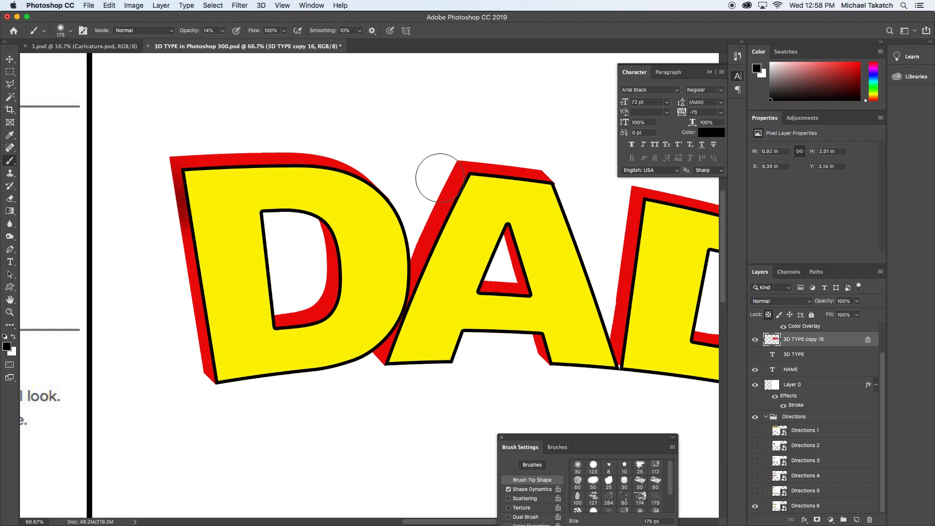
drag(443, 181, 461, 213)
Step: Darken the upper end of the A's left extrusion with an 80 px black brush at 45% opacity
key(bracketleft)
key(bracketleft)
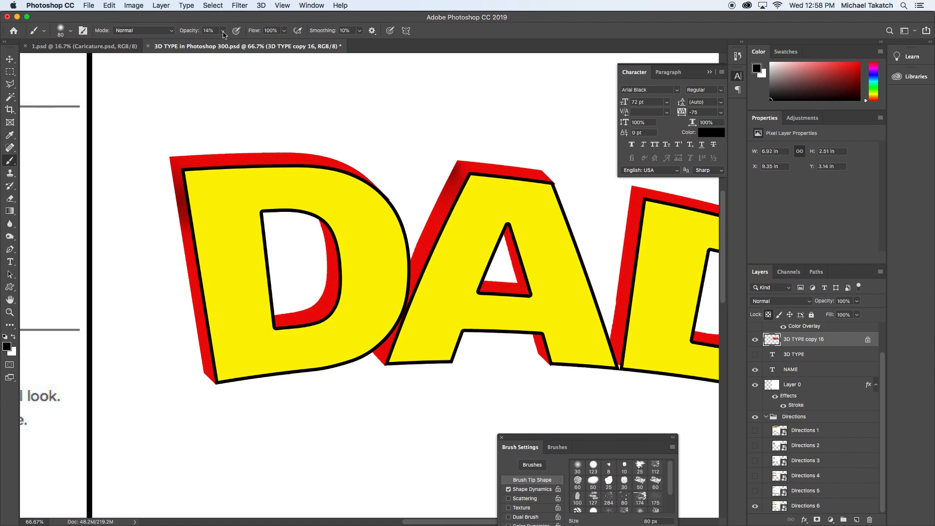
drag(223, 33, 237, 35)
click(453, 168)
click(462, 180)
key(super+z)
drag(435, 177, 477, 196)
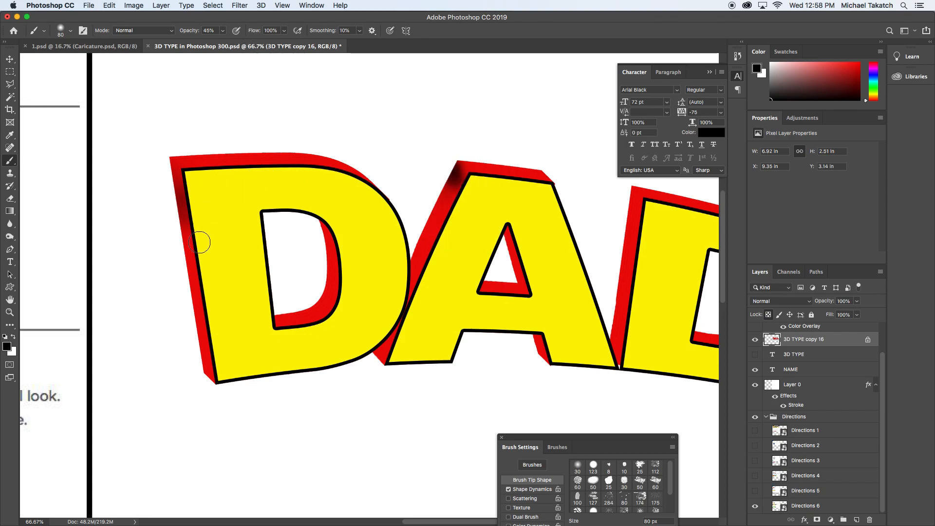
Step: Undo the spotty stroke along the first D's left extrusion and reduce the brush spacing to 11%
mouse_move(199, 242)
mouse_down()
mouse_move(185, 215)
mouse_move(198, 328)
mouse_up()
key(super+z)
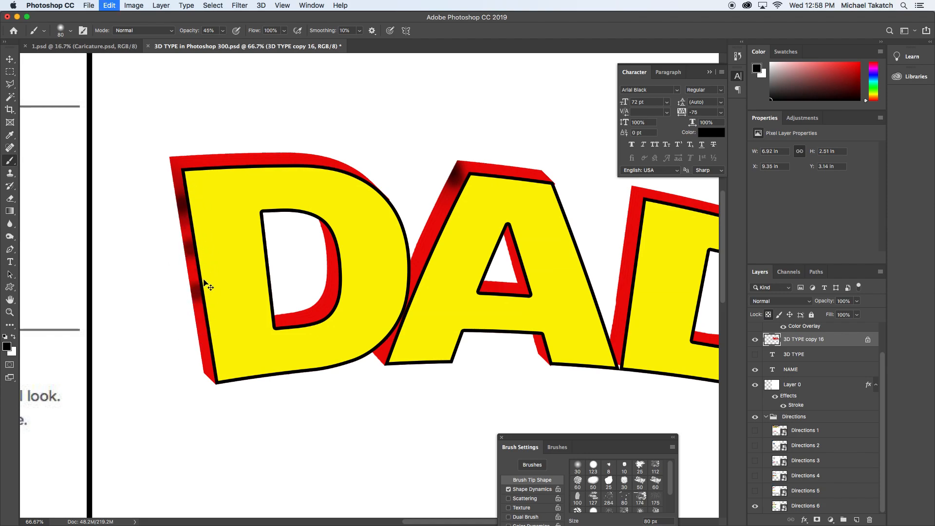
click(62, 33)
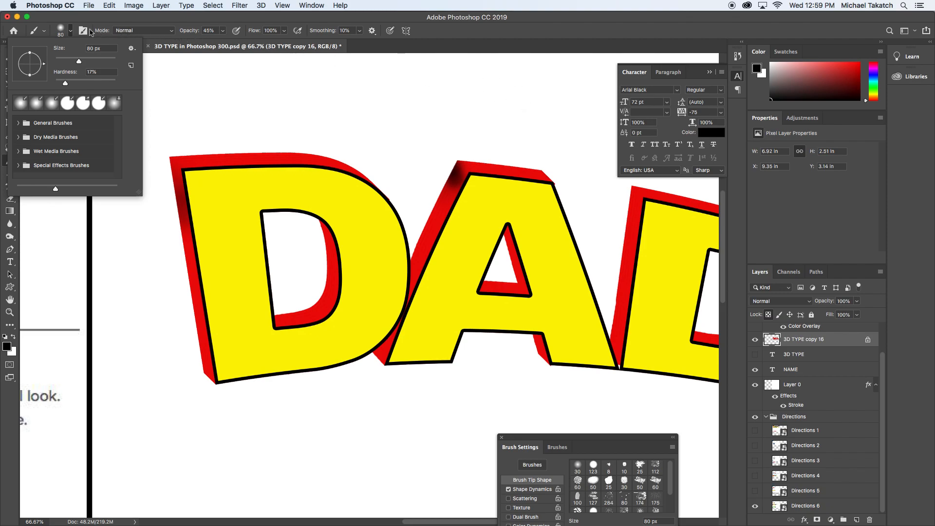
click(85, 32)
click(84, 33)
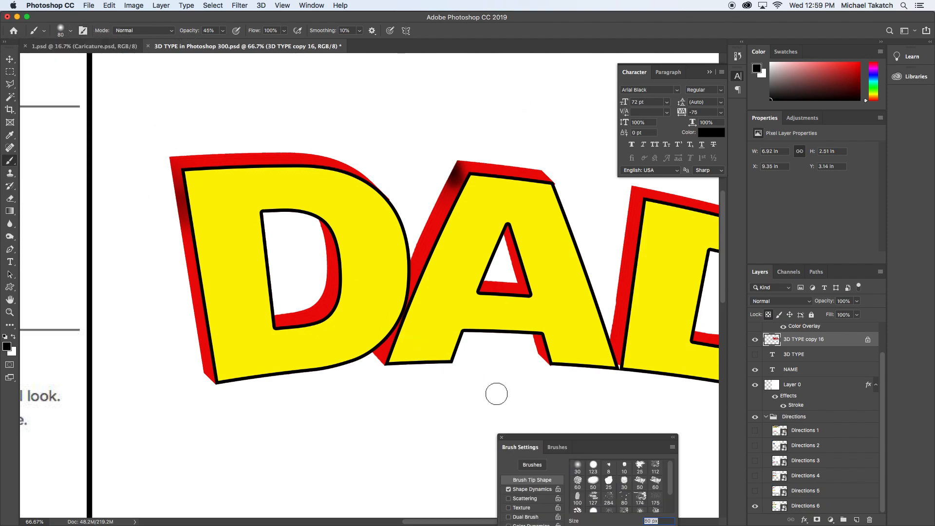
mouse_move(544, 436)
mouse_down()
mouse_move(547, 363)
mouse_move(505, 136)
mouse_up()
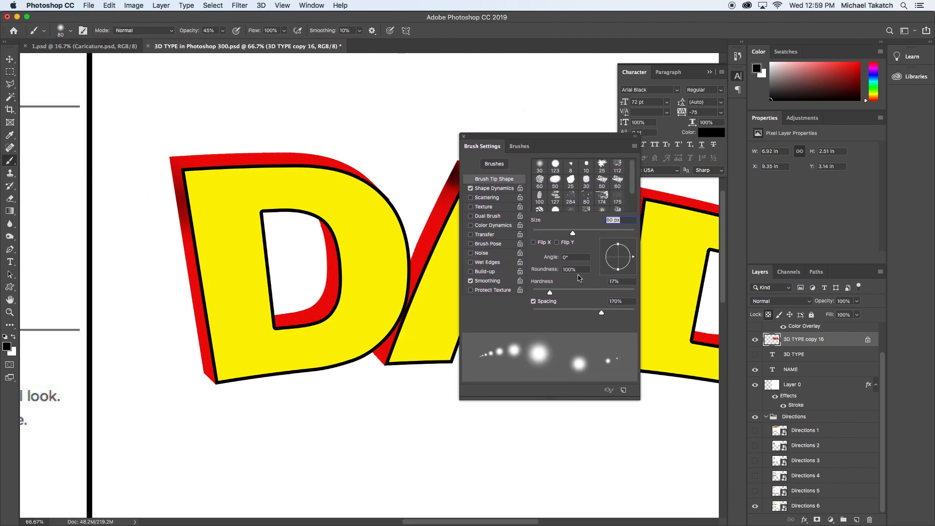
drag(600, 314, 537, 312)
drag(520, 141, 595, 192)
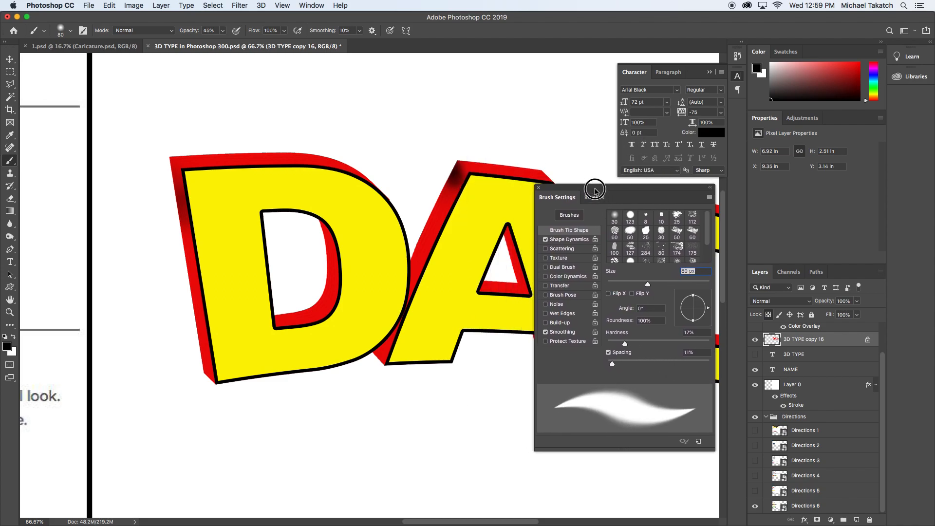
Step: Shade the left extrusions of the first D and the A with continuous black strokes at 17% opacity
mouse_move(175, 166)
mouse_down()
mouse_move(196, 200)
mouse_move(202, 257)
mouse_move(179, 202)
mouse_move(227, 340)
mouse_up()
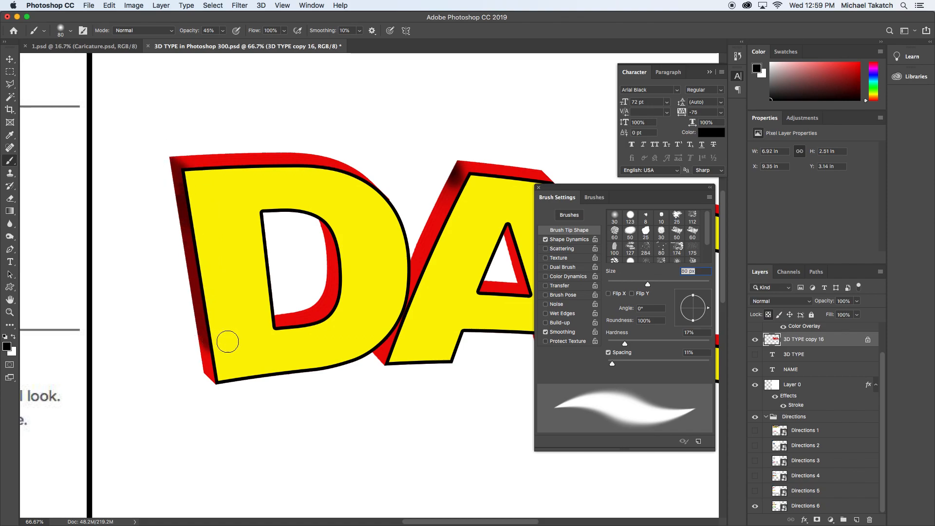
key(super+z)
click(223, 31)
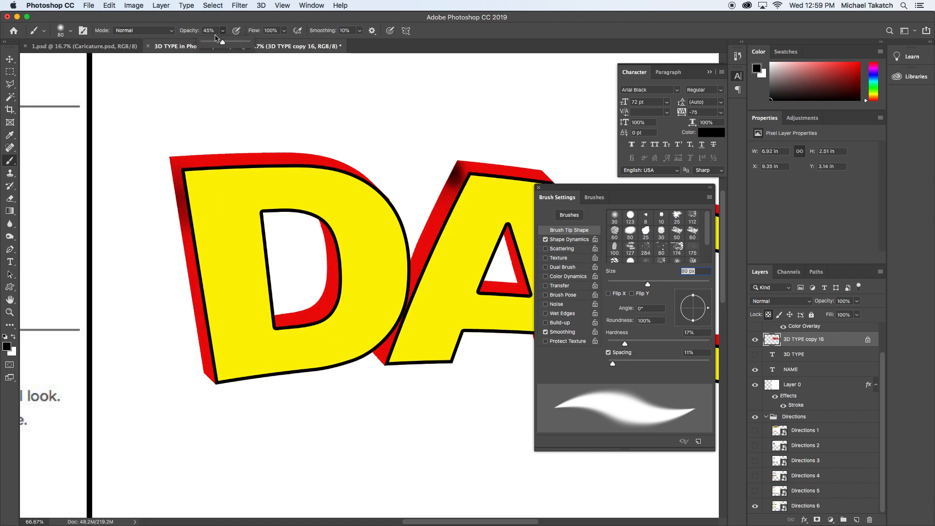
mouse_move(171, 166)
mouse_down()
mouse_move(189, 191)
mouse_move(189, 337)
mouse_up()
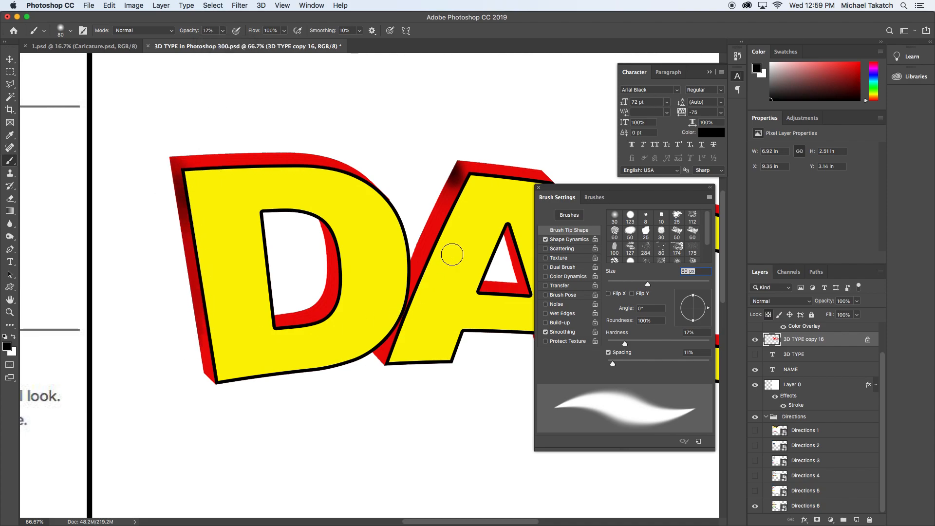
mouse_move(448, 173)
mouse_down()
mouse_move(448, 209)
mouse_move(423, 265)
mouse_up()
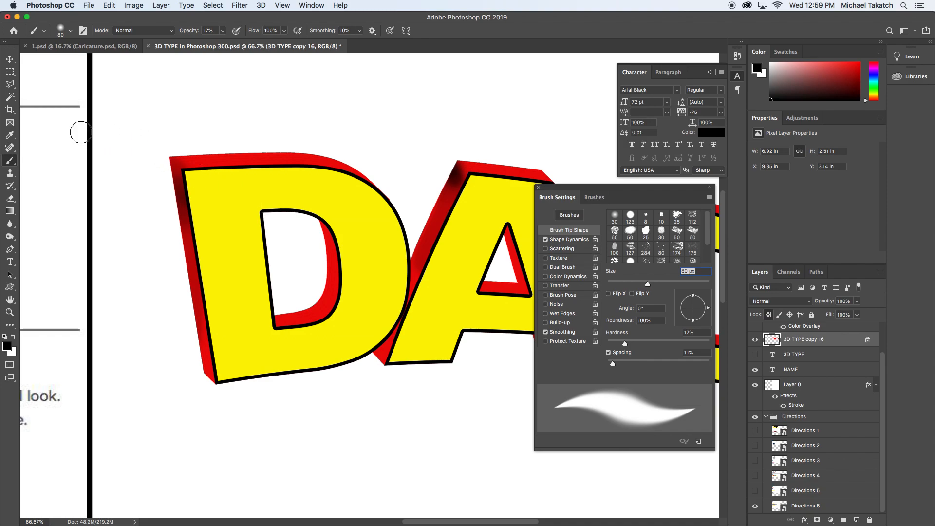
Step: Outline the upper extrusion face of the first D with a Polygonal Lasso selection starting at its upper left corner
click(12, 85)
click(167, 156)
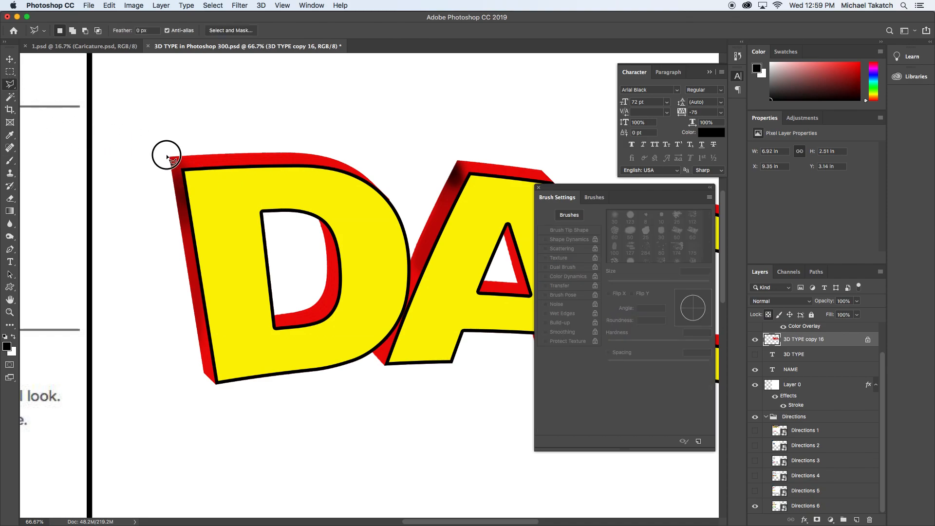
click(193, 178)
click(371, 111)
double_click(208, 103)
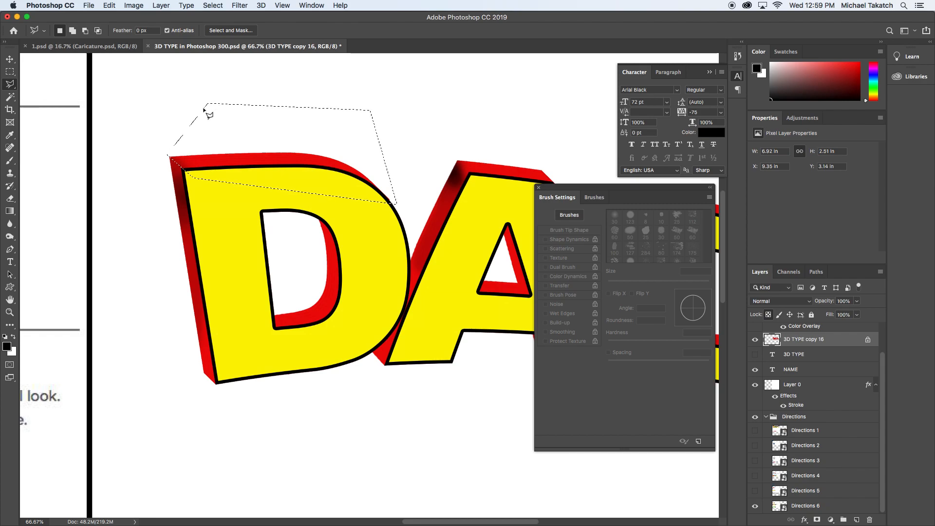
Step: Try a black brush stroke inside the selection on the first D, undo it, and change the foreground color to red
key(b)
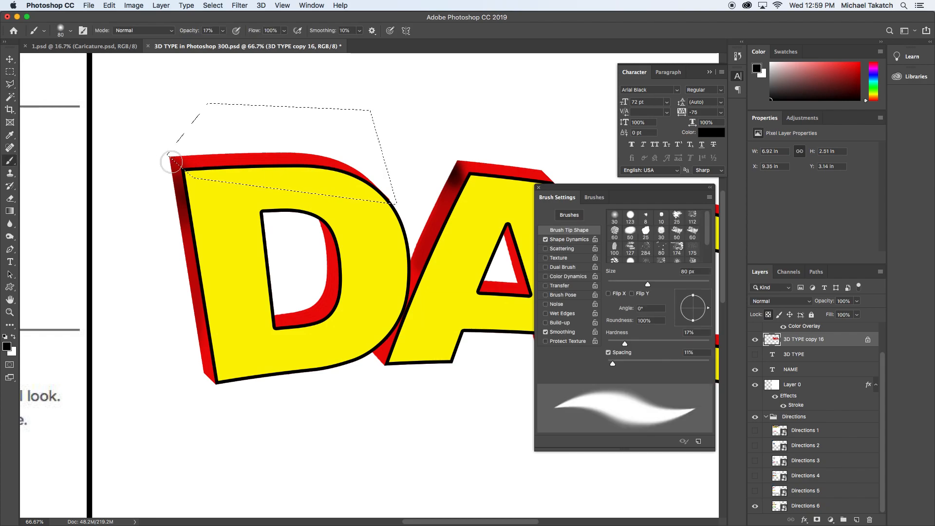
drag(178, 157, 235, 167)
key(super+z)
click(855, 65)
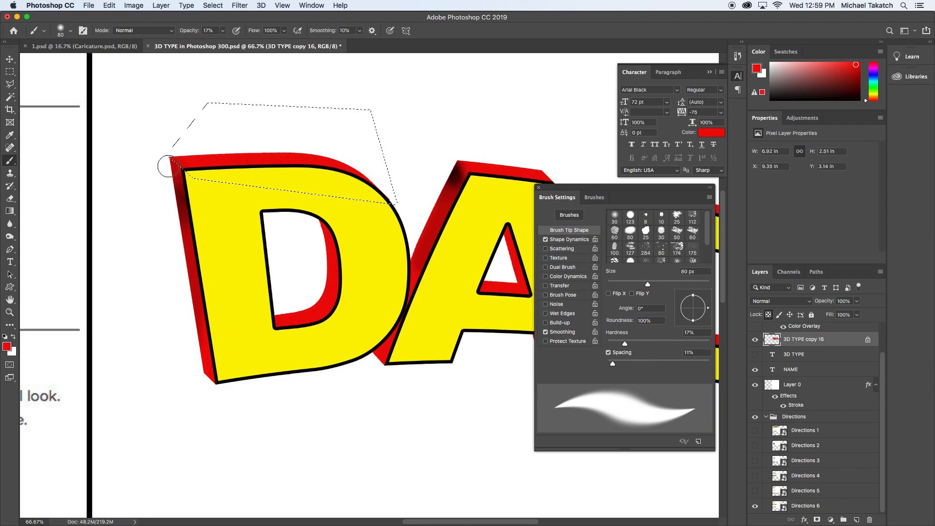
Step: Clear the selection and shade the inner curved extrusions of both Ds with soft black brush strokes
key(d)
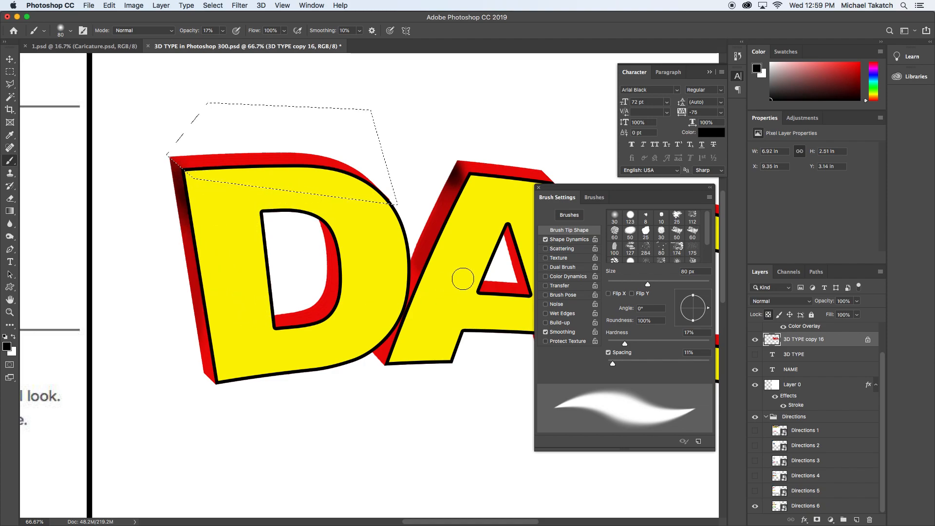
scroll(460, 272, right, 3)
key(super+d)
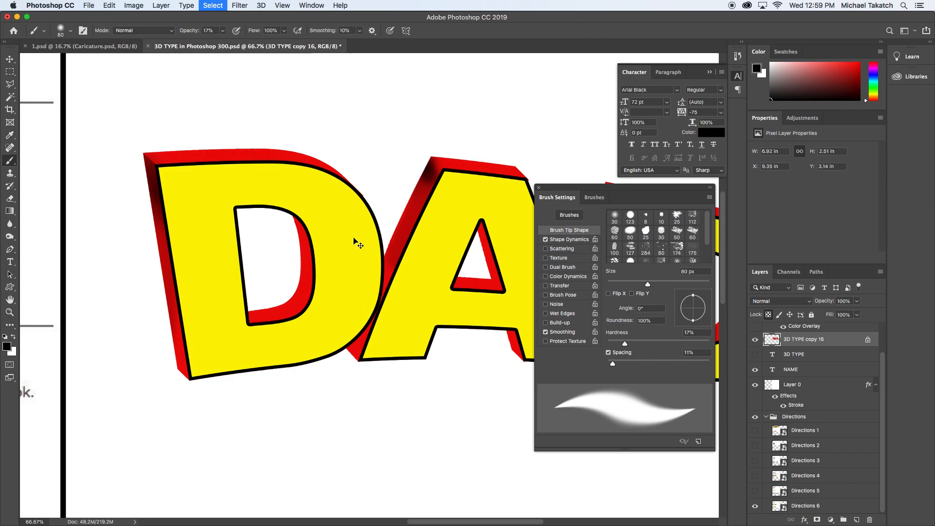
drag(293, 212, 313, 300)
drag(414, 275, 195, 241)
drag(509, 219, 525, 275)
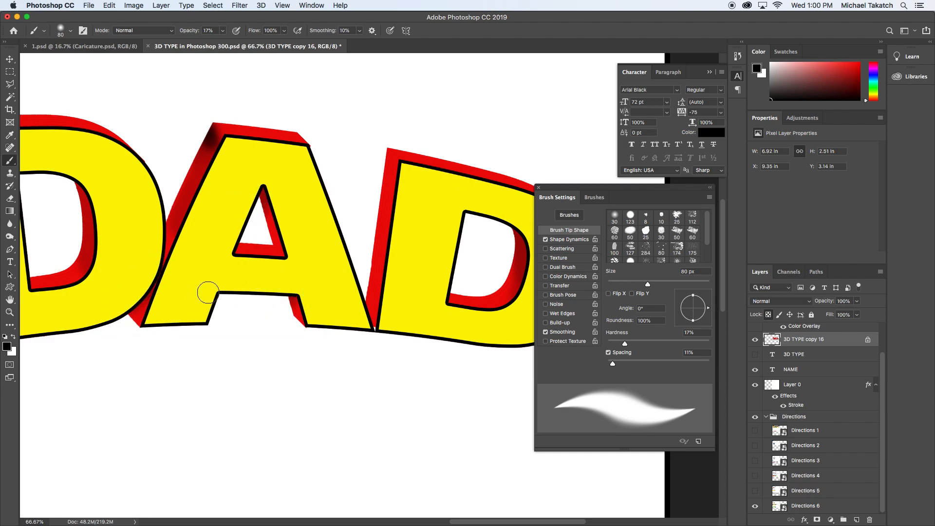
Step: Outline the upper extrusion face of the A with a Polygonal Lasso selection along its top edge
scroll(272, 312, left, 5)
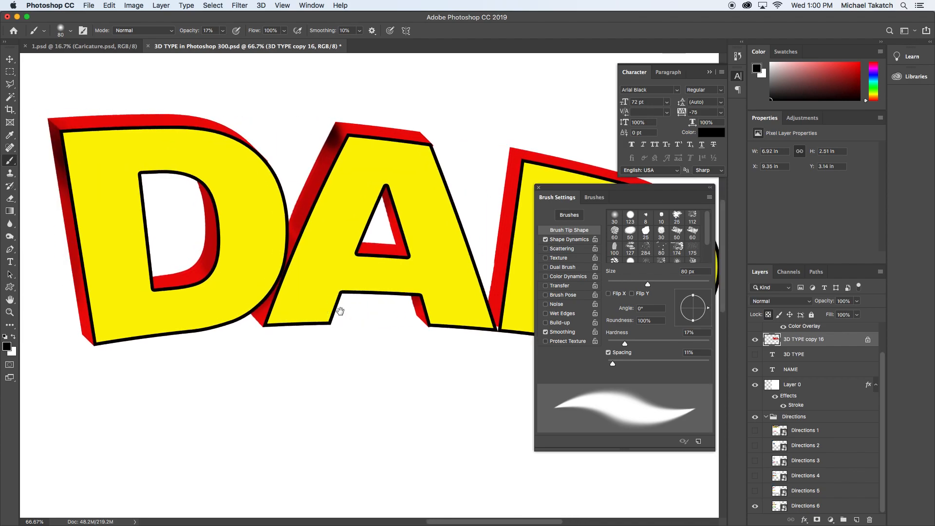
key(l)
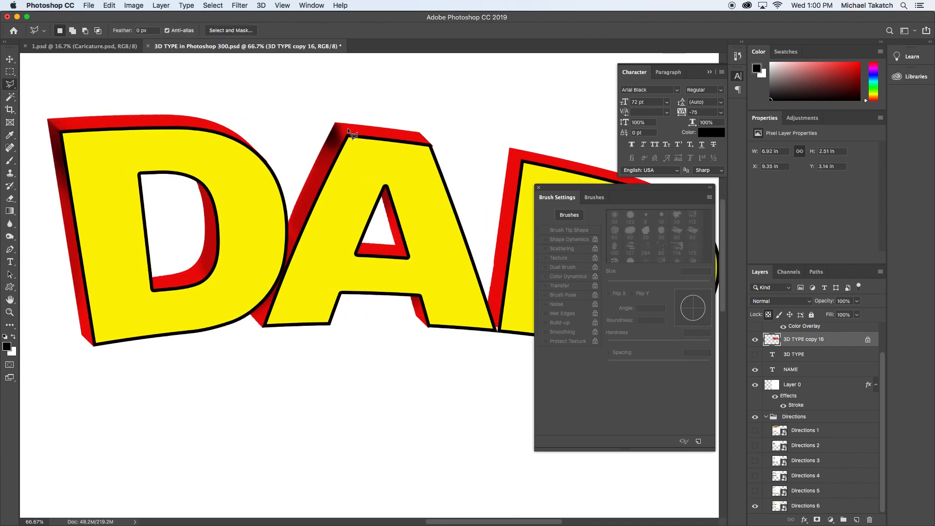
click(333, 119)
click(350, 142)
click(459, 157)
double_click(355, 101)
Step: Add the upper extrusion face of the last D to the existing Polygonal Lasso selection
scroll(507, 119, right, 8)
click(73, 30)
click(314, 130)
click(328, 150)
click(518, 229)
double_click(509, 130)
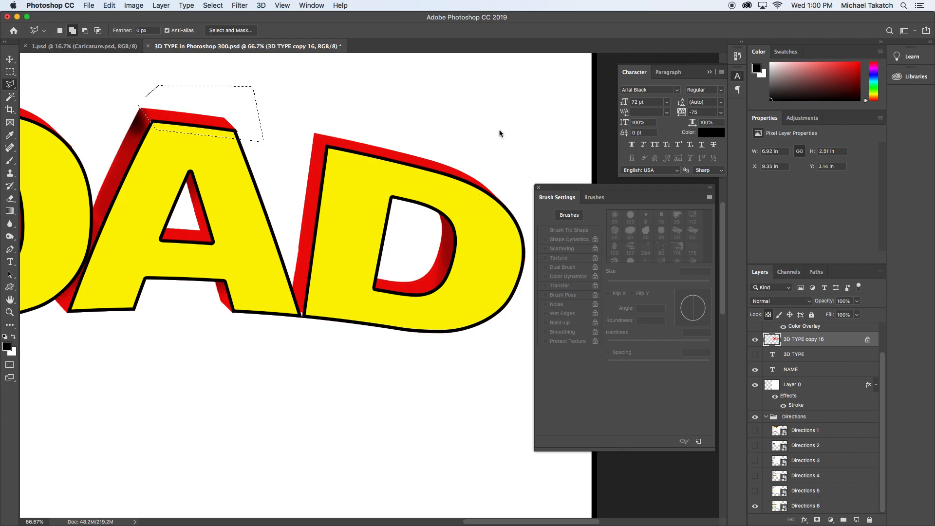
Step: Add the upper extrusion face of the first D to the selection with the Polygonal Lasso
drag(280, 174, 466, 160)
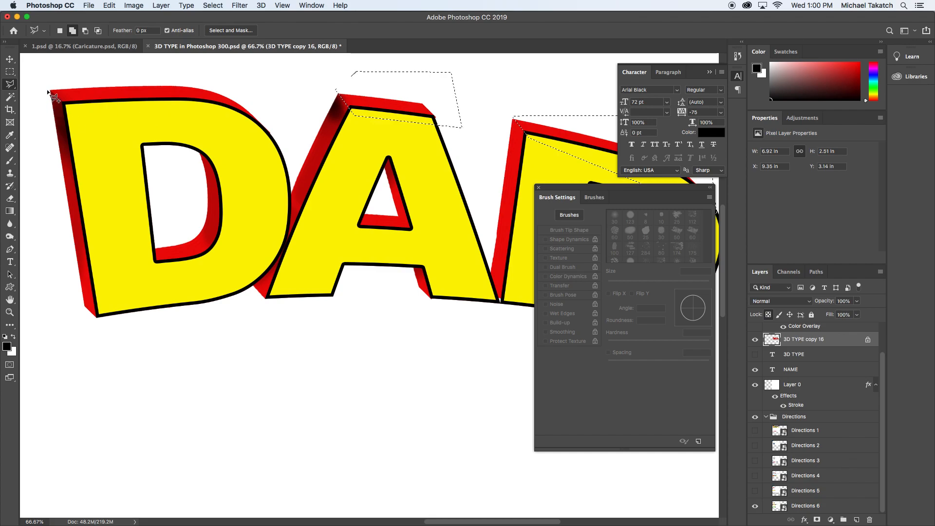
click(70, 104)
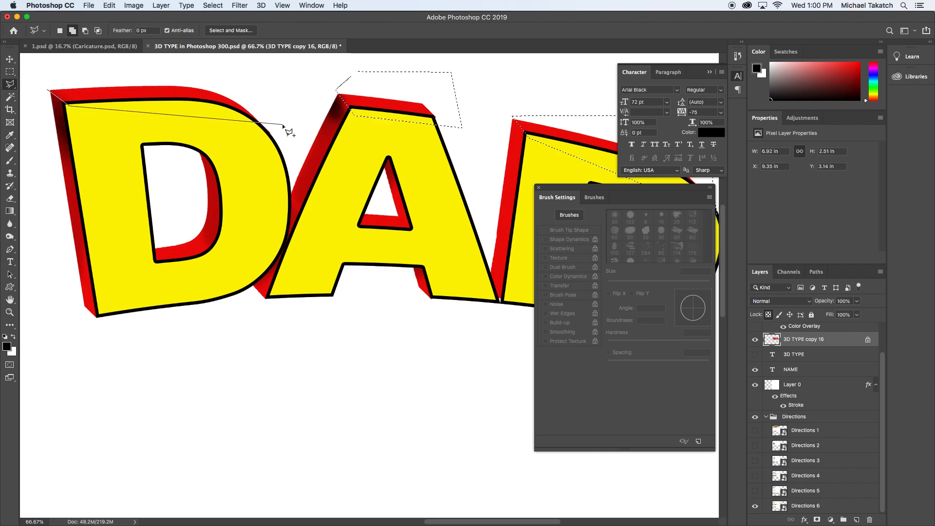
click(197, 63)
double_click(92, 73)
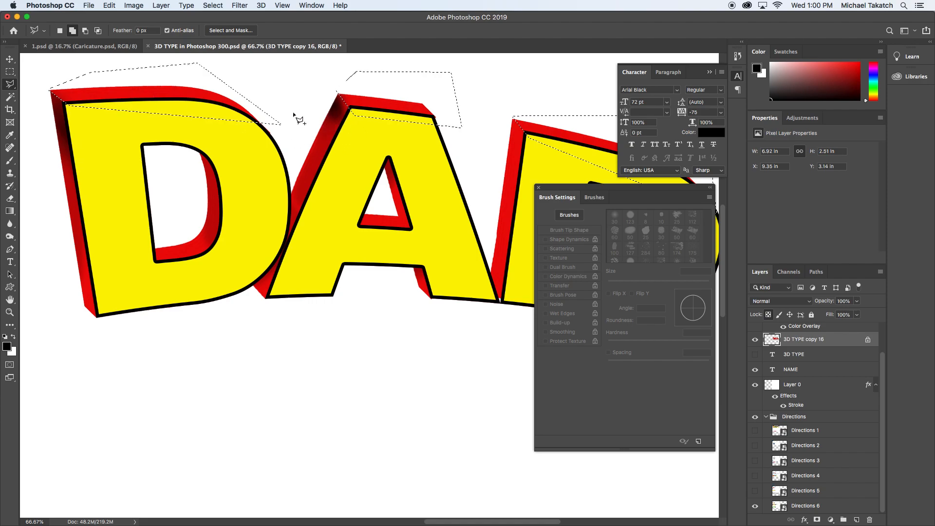
Step: Choose a light red brush color for highlighting the selected upper faces and reset the foreground color to black
key(b)
click(817, 67)
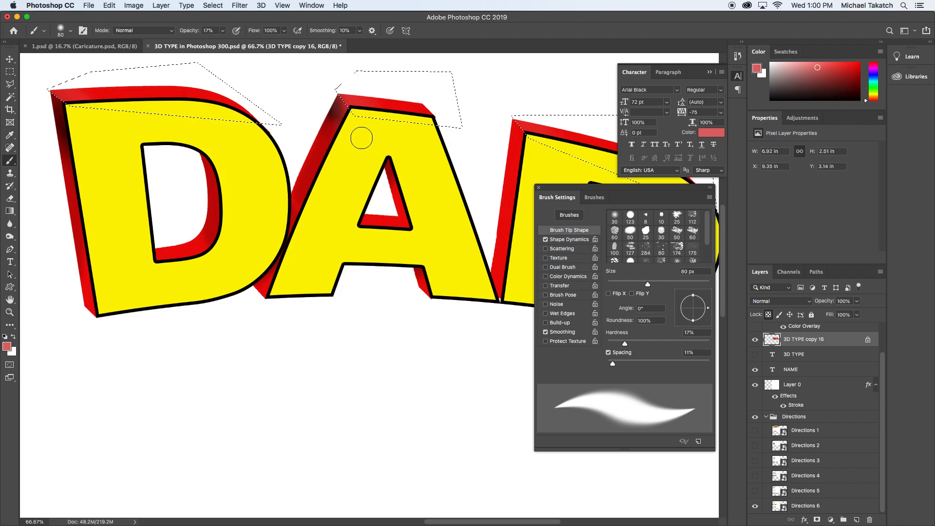
key(d)
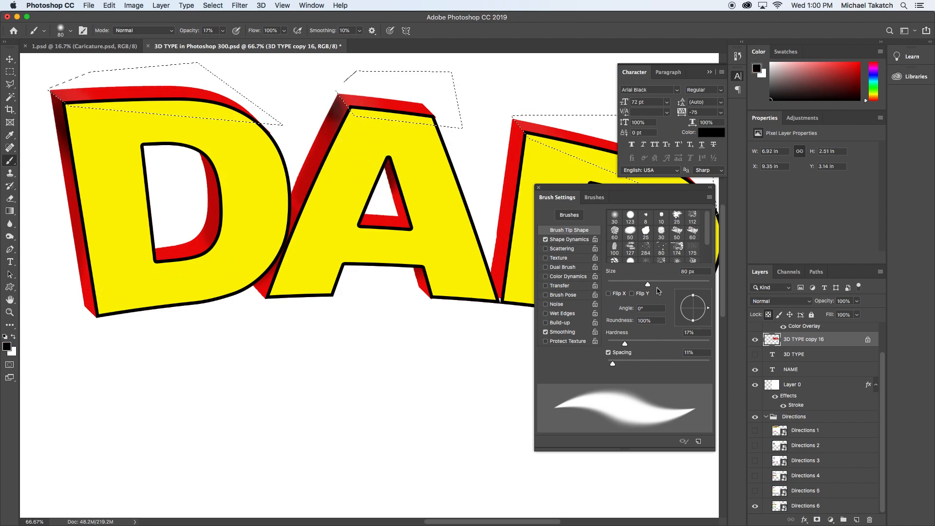
Step: Clear the selection and display the DAD artwork in full screen mode with the interface hidden
key(super+d)
key(Tab)
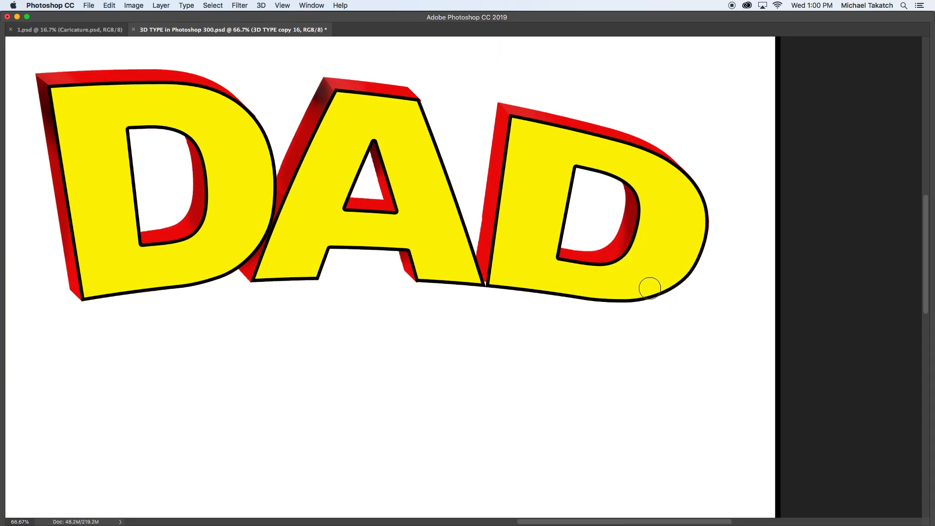
key(f)
key(f)
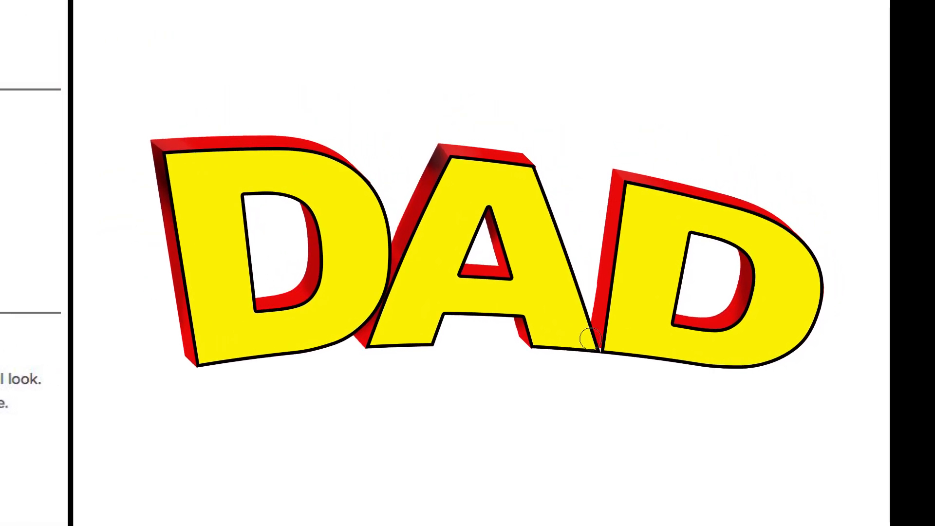
drag(105, 105, 851, 415)
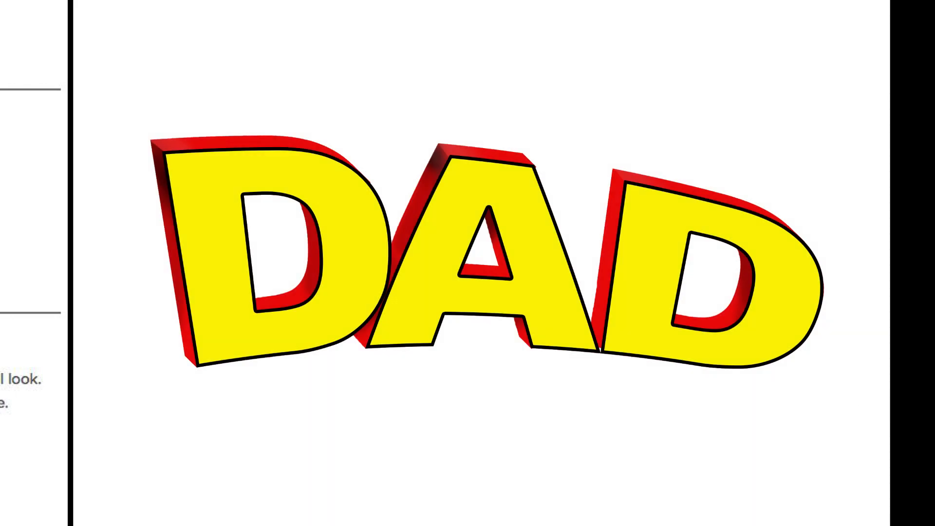